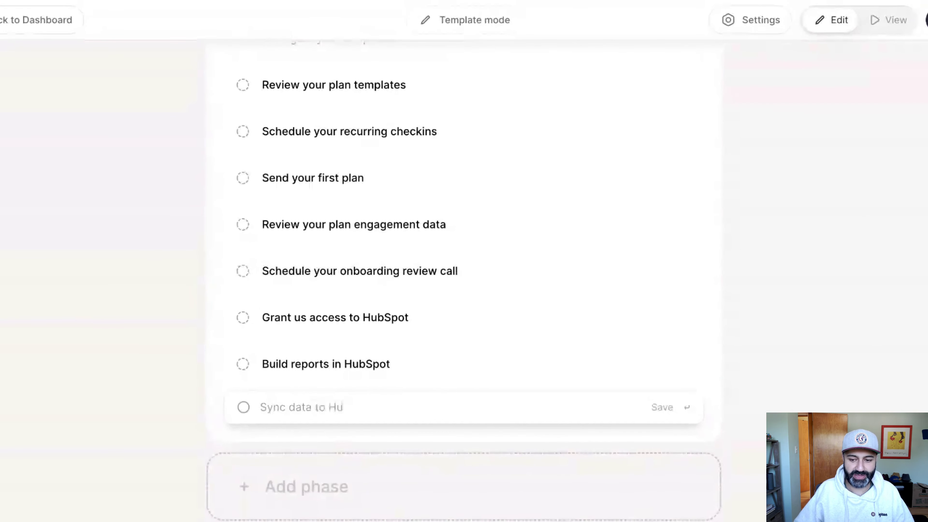
Finish adding the "Sync data to HubSpot" task at the end of the first phase.
type("bSpot")
key("Return")
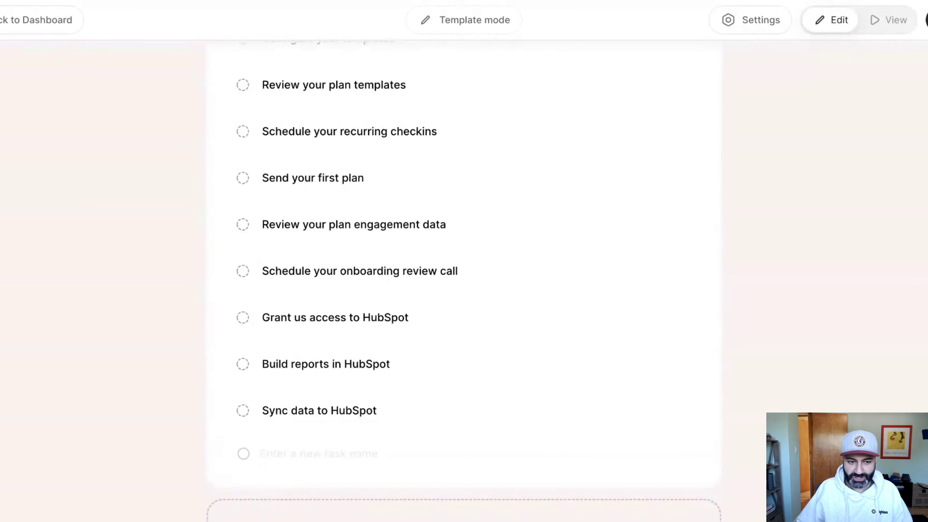
scroll(464, 444, "up", 4)
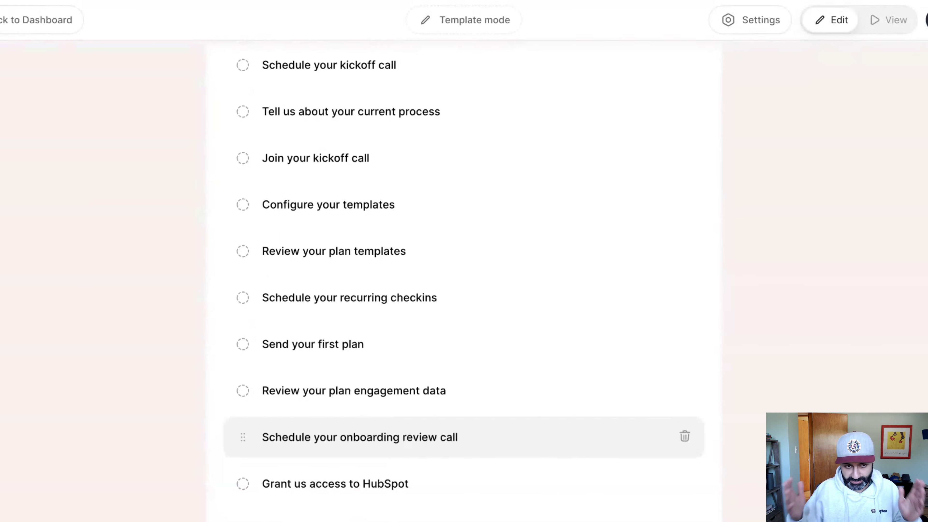
scroll(457, 437, "up", 5)
left_click(364, 153)
key("shift+Left")
key("shift+Left")
key("shift+Left")
key("shift+Left")
key("shift+Left")
key("shift+Left")
key("shift+Left")
key("shift+Left")
key("shift+Left")
key("shift+Left")
key("shift+Left")
key("shift+Left")
key("shift+Left")
key("shift+Left")
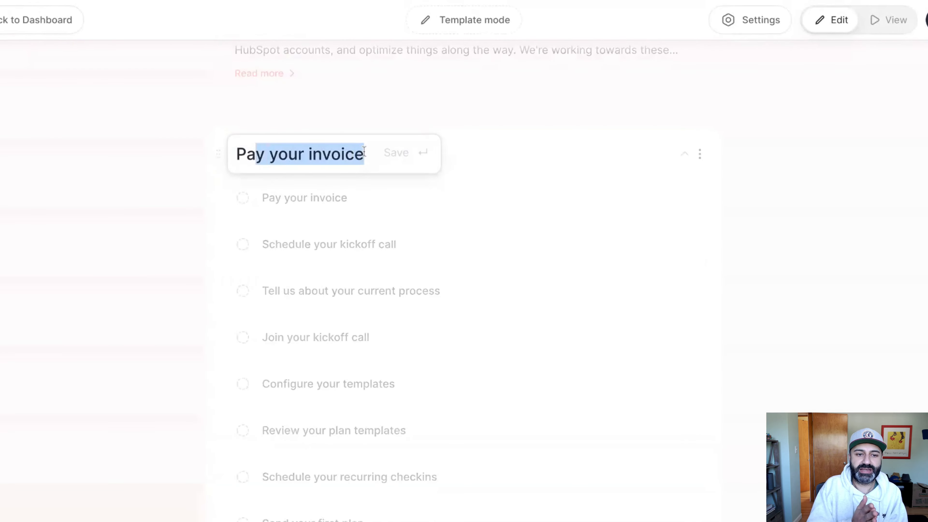
key("BackSpace")
key("BackSpace")
key("BackSpace")
left_click(226, 111)
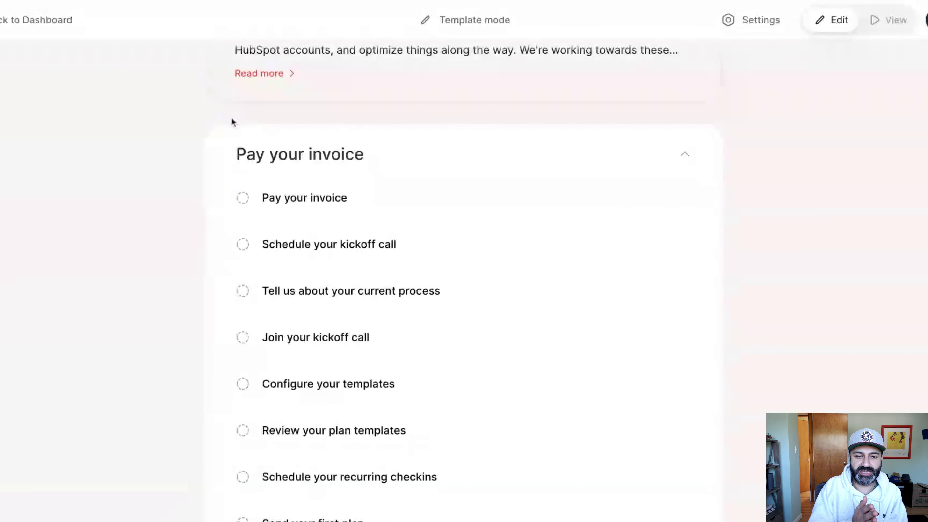
scroll(411, 153, "down", 1)
scroll(413, 120, "down", 1)
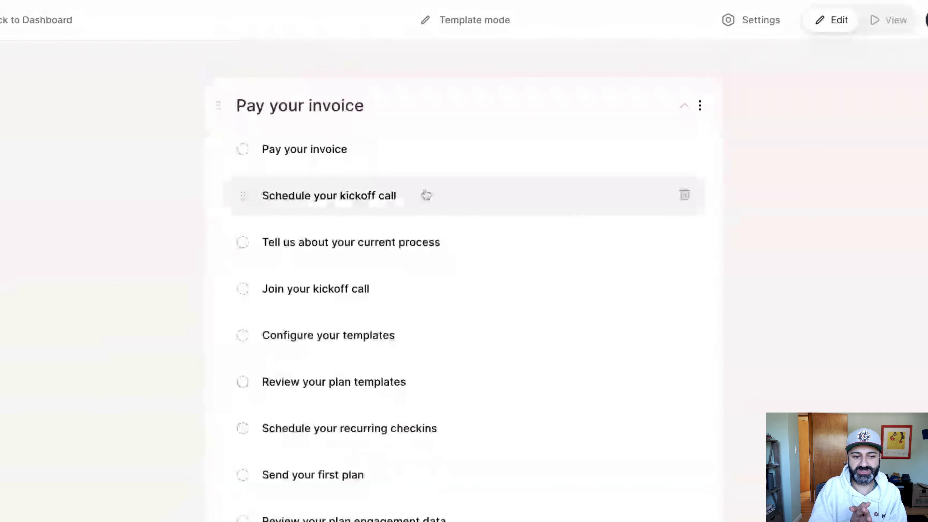
scroll(521, 118, "down", 1)
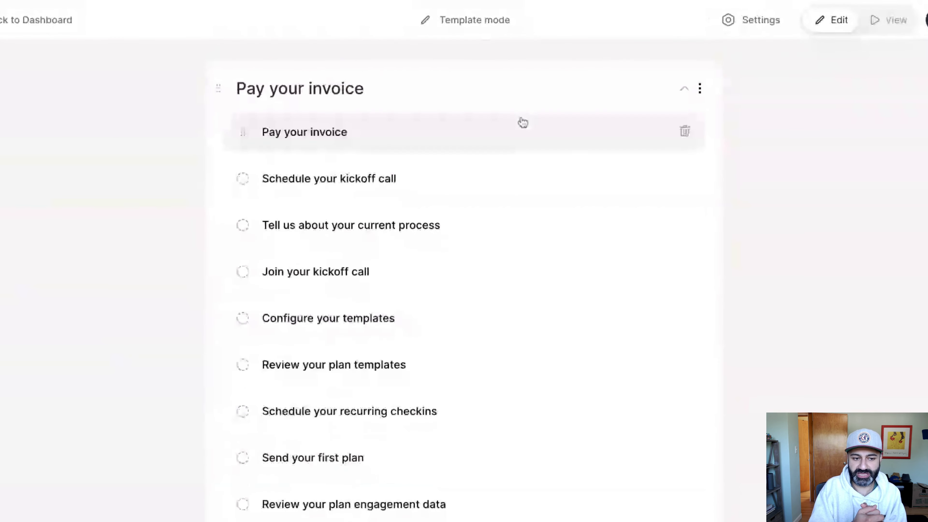
left_click(526, 98)
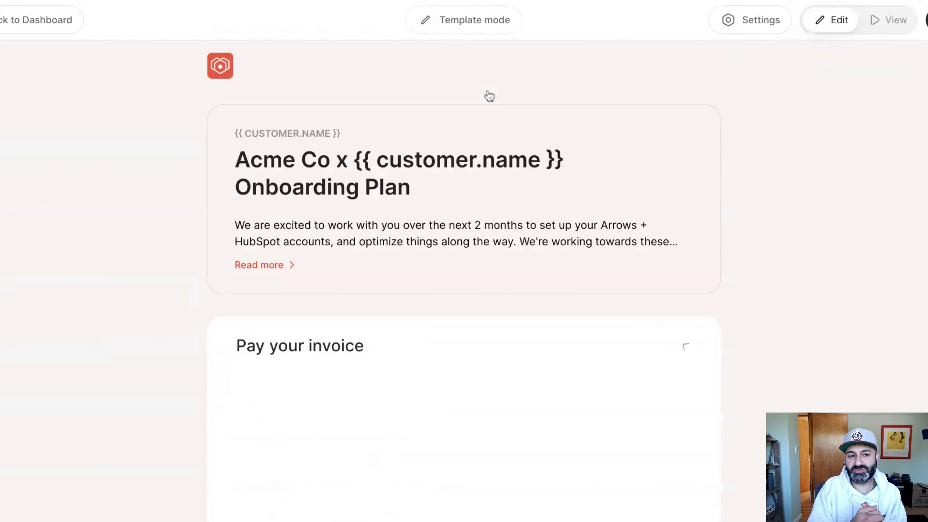
left_click(436, 344)
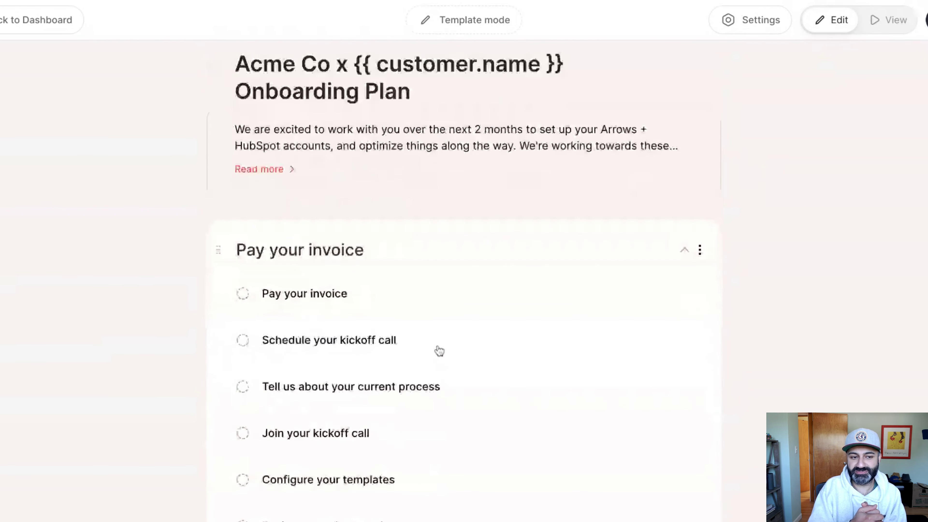
Rename the "Pay your invoice" phase as "💘 Getting started".
left_click(372, 239)
type("Getting s")
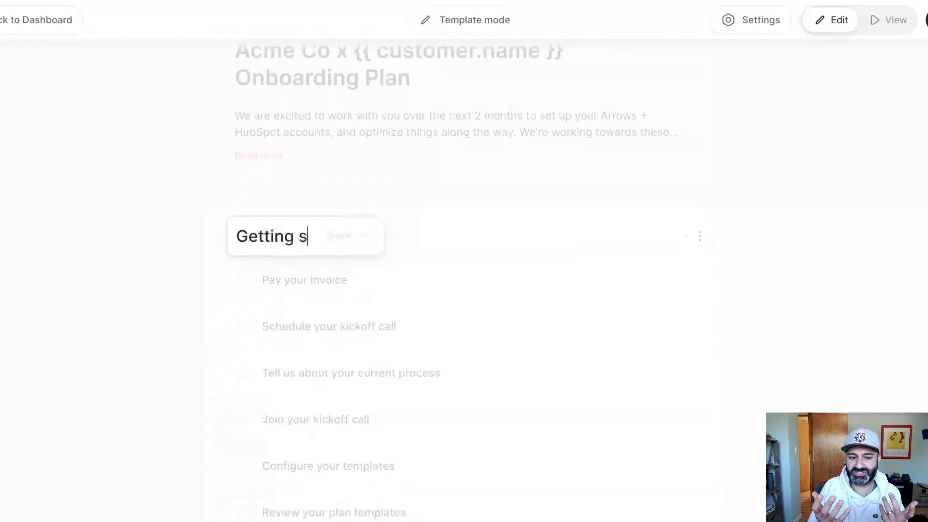
type("tarted")
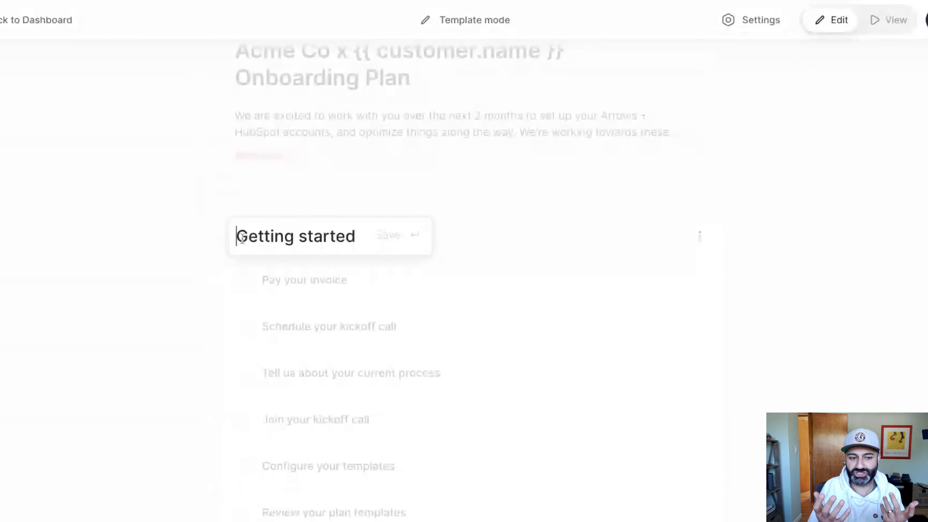
left_click(242, 236)
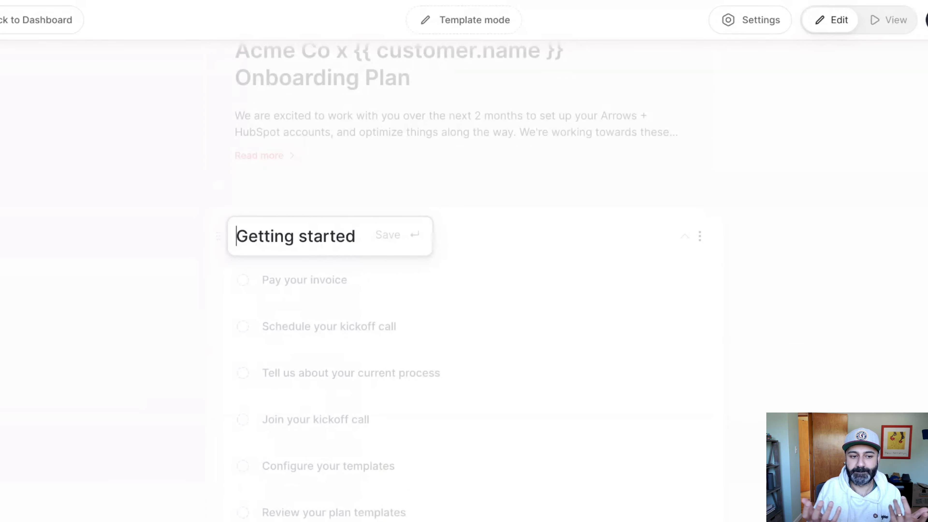
type("💘")
key("Return")
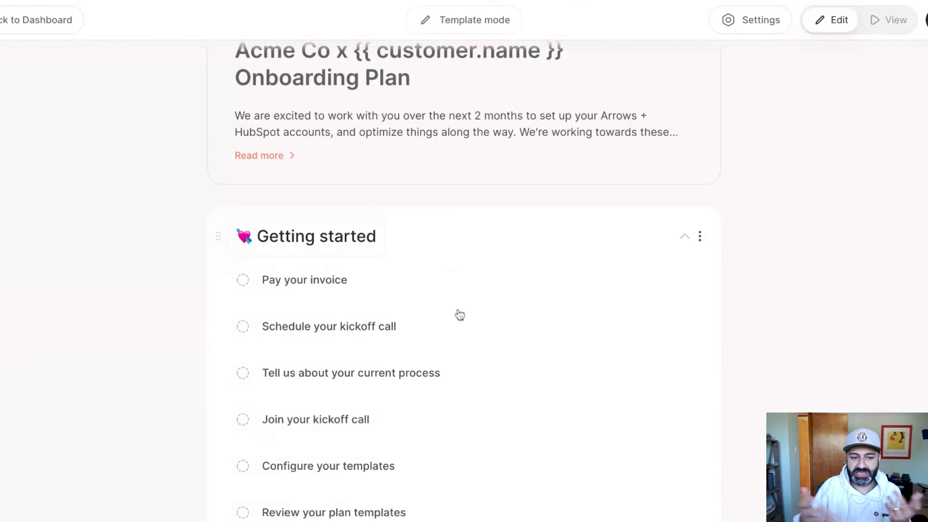
Review the full task list of the Getting started phase to decide how to split it into phases.
scroll(429, 308, "down", 5)
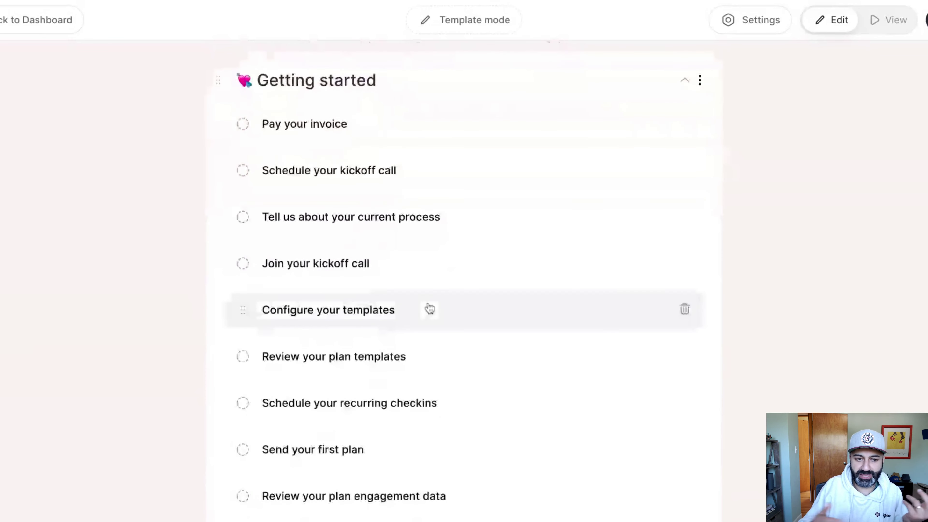
scroll(429, 308, "up", 1)
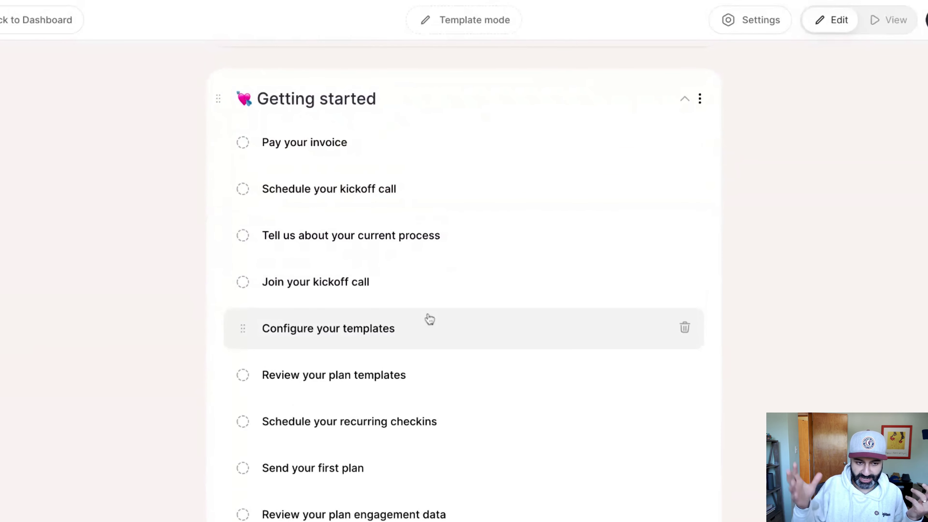
scroll(429, 319, "down", 1)
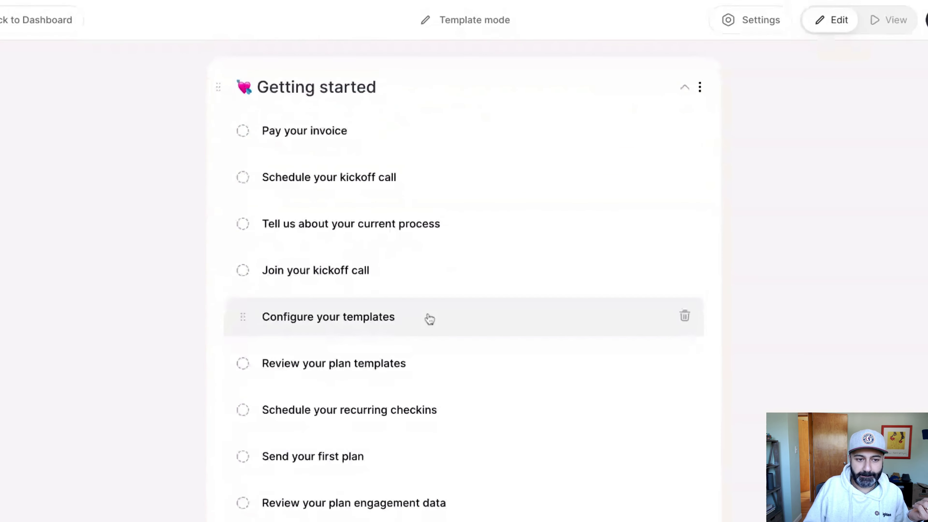
scroll(429, 316, "down", 1)
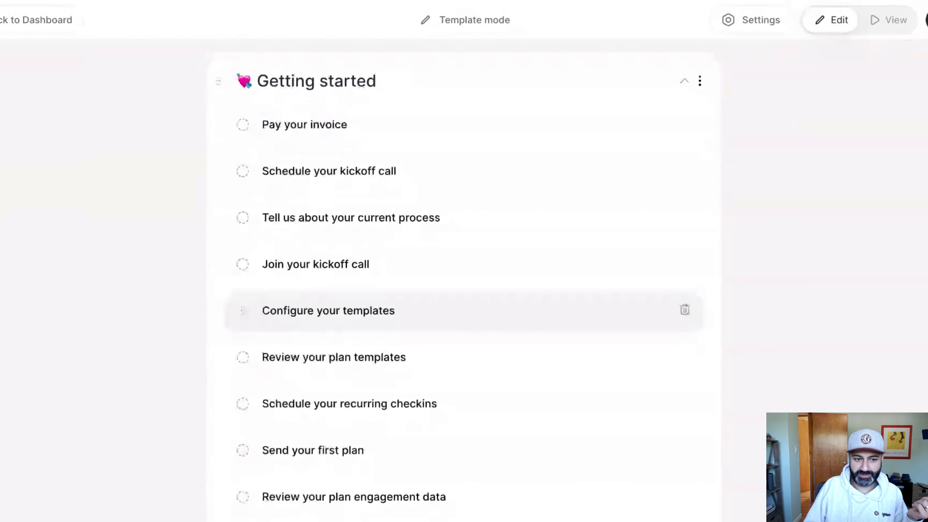
scroll(442, 263, "down", 3)
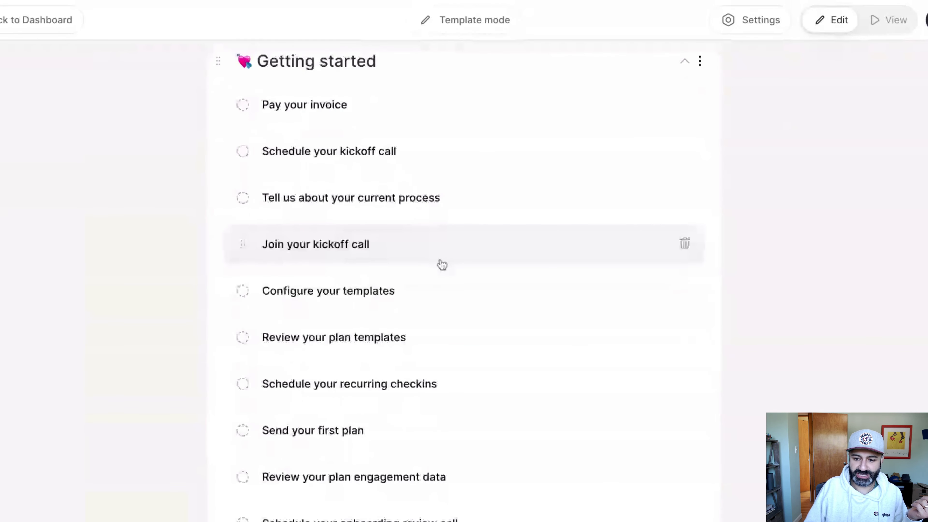
scroll(442, 263, "down", 10)
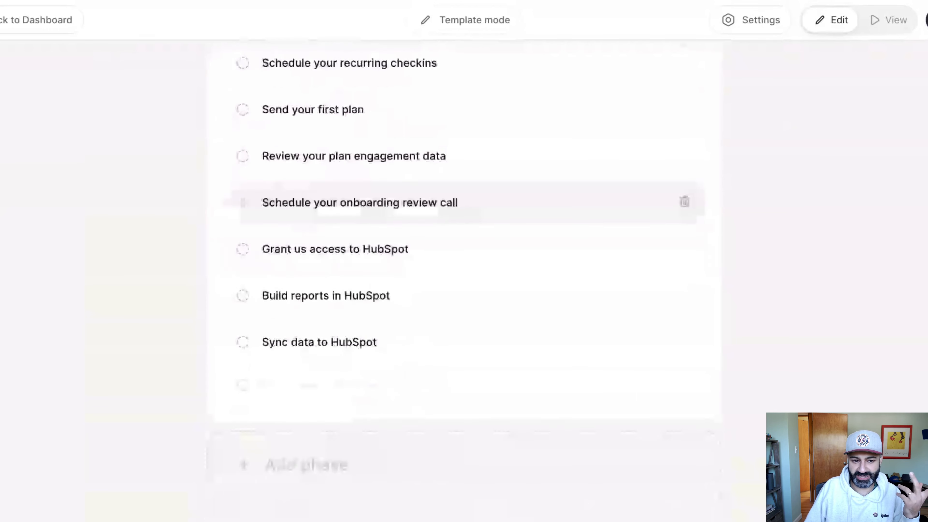
scroll(456, 281, "up", 15)
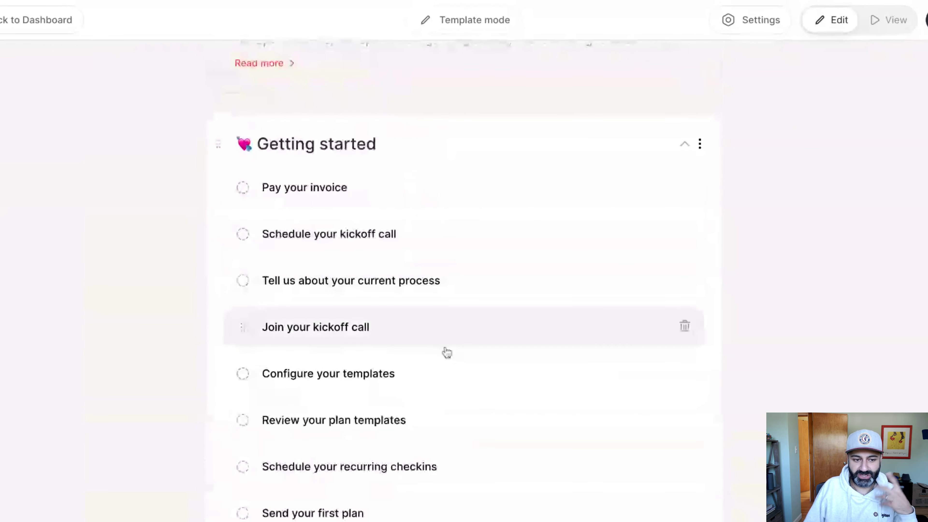
scroll(443, 352, "down", 1)
Add a new phase named "⚙ Template configuration" below the Getting started phase.
scroll(446, 352, "down", 15)
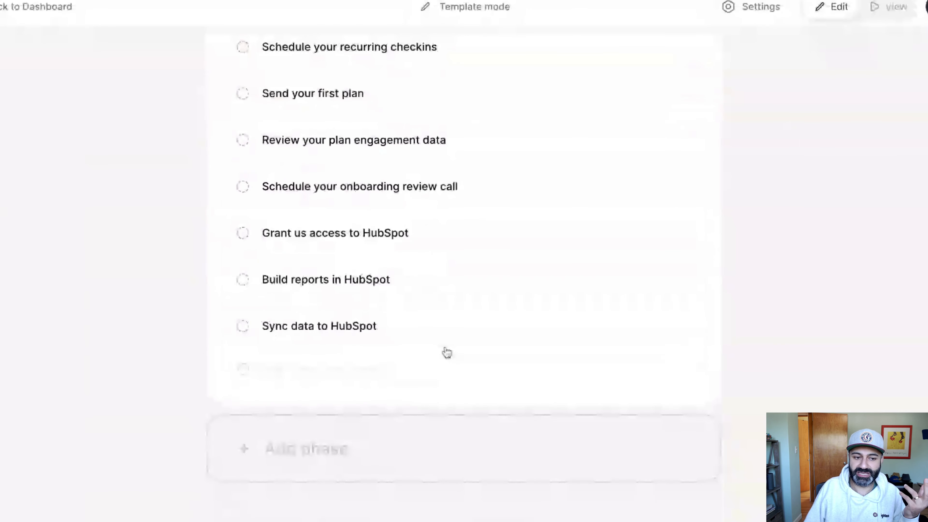
left_click(368, 455)
type("Template co")
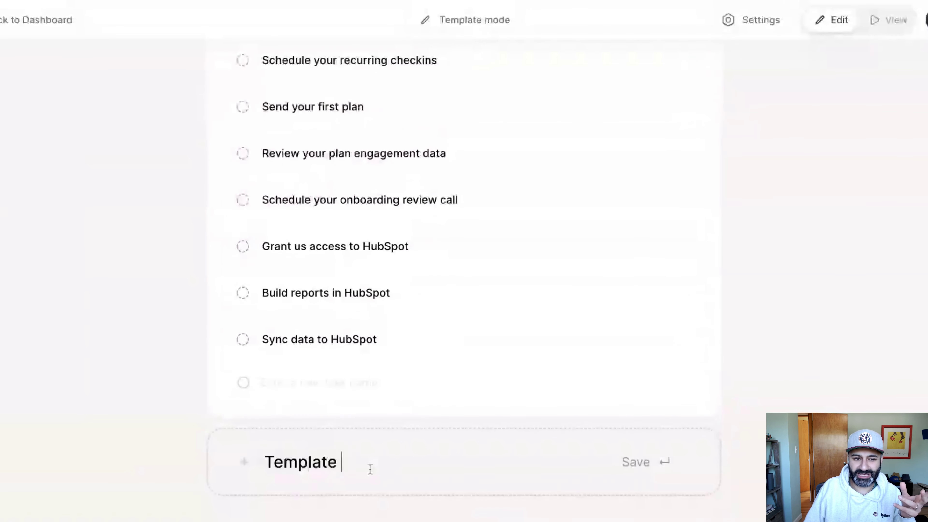
key("BackSpace")
key("BackSpace")
type("config")
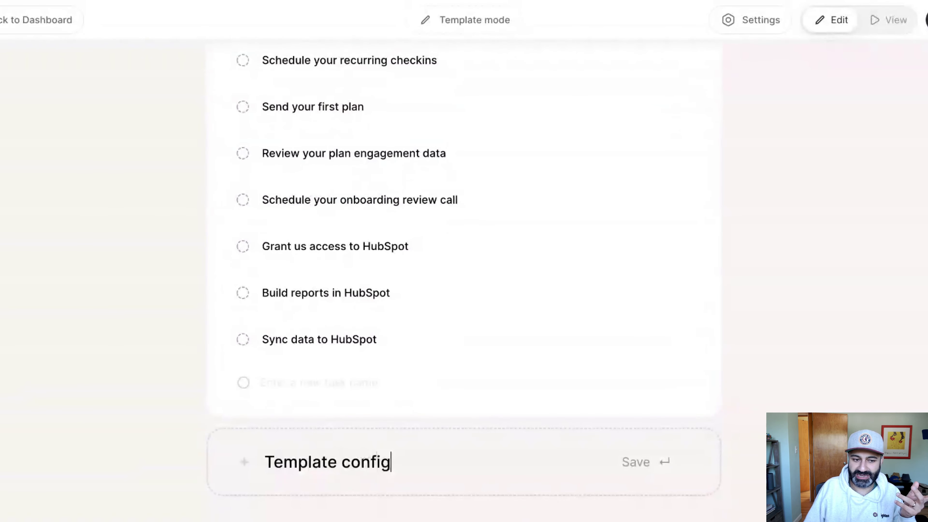
type("uration")
left_click(265, 462)
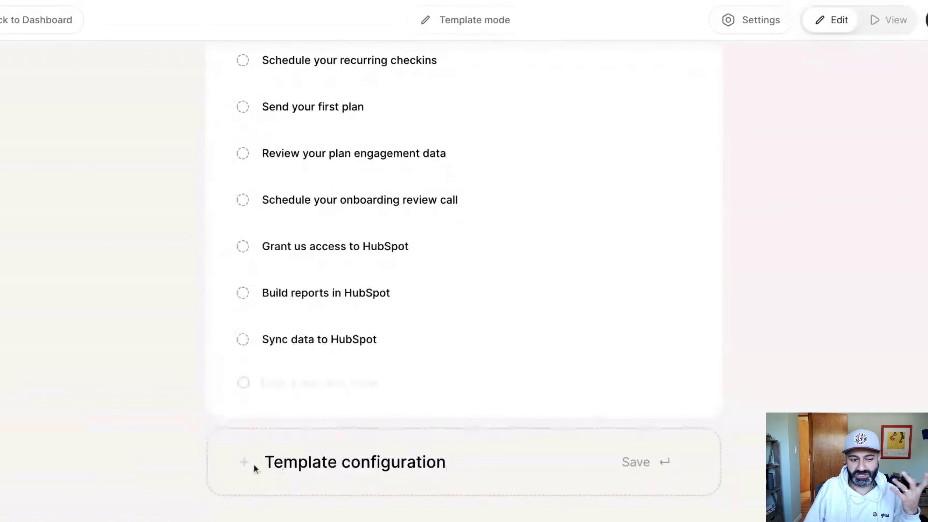
type("⚙")
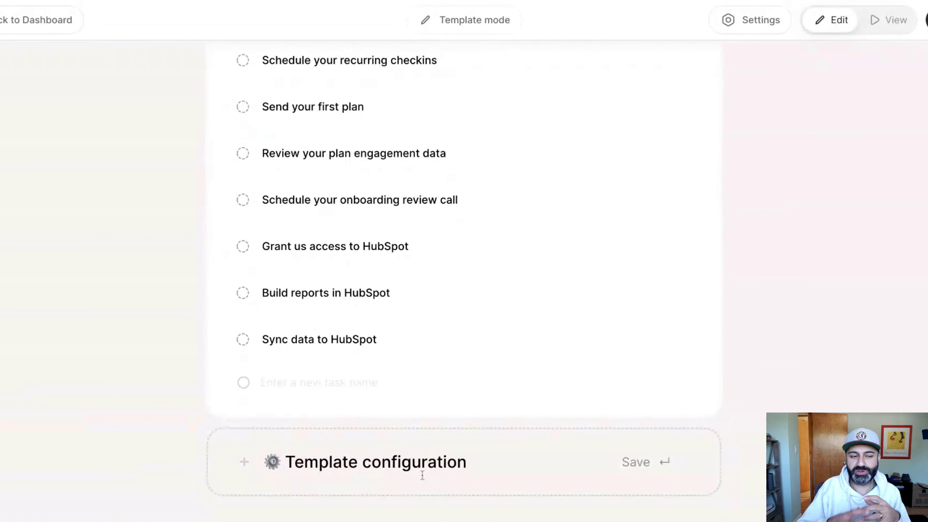
left_click(622, 462)
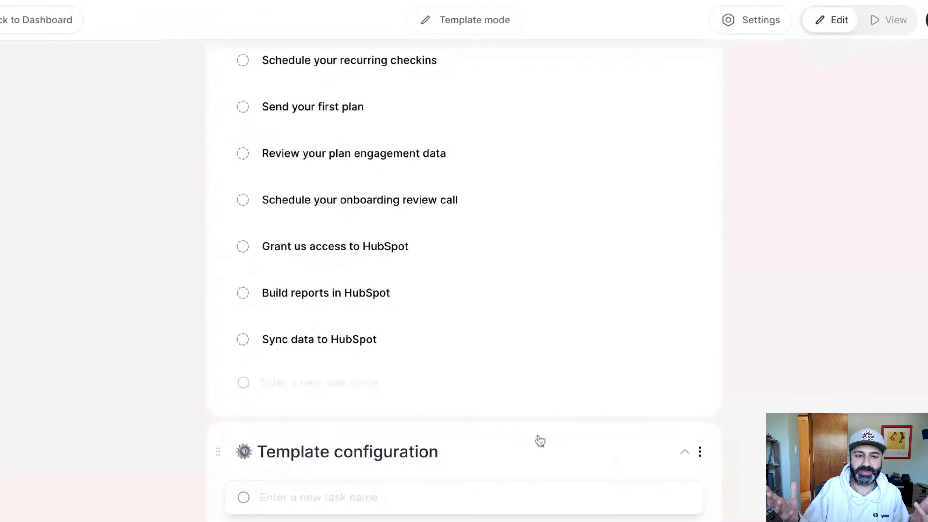
Move the "Configure your templates" task from Getting started into the Template configuration phase.
scroll(540, 441, "up", 5)
left_click_drag(243, 118, 278, 366)
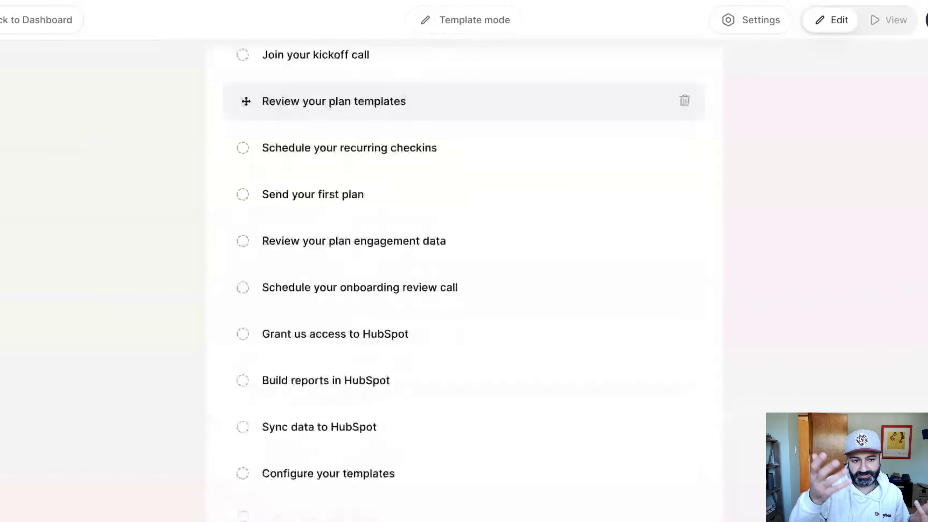
scroll(246, 101, "down", 5)
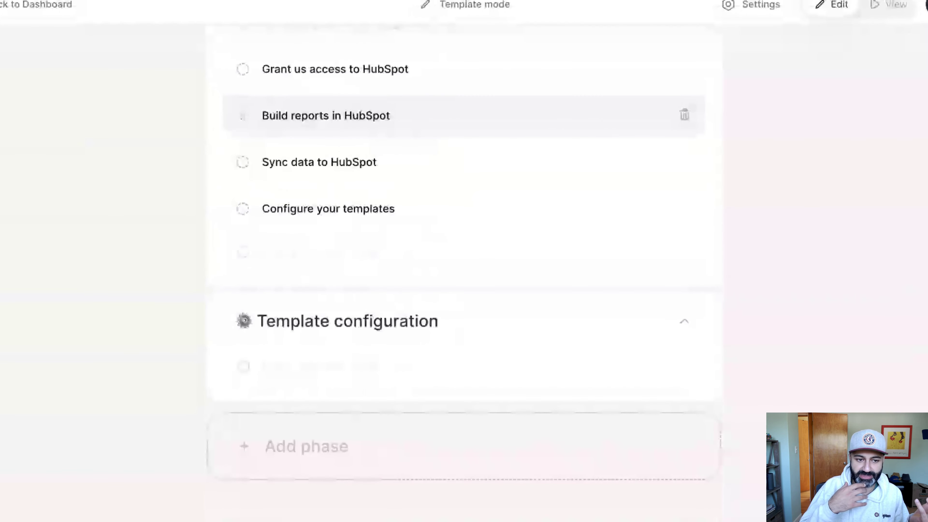
left_click_drag(242, 208, 249, 340)
Move the "Review your plan templates" task into the Template configuration phase, below "Configure your templates".
scroll(318, 257, "up", 8)
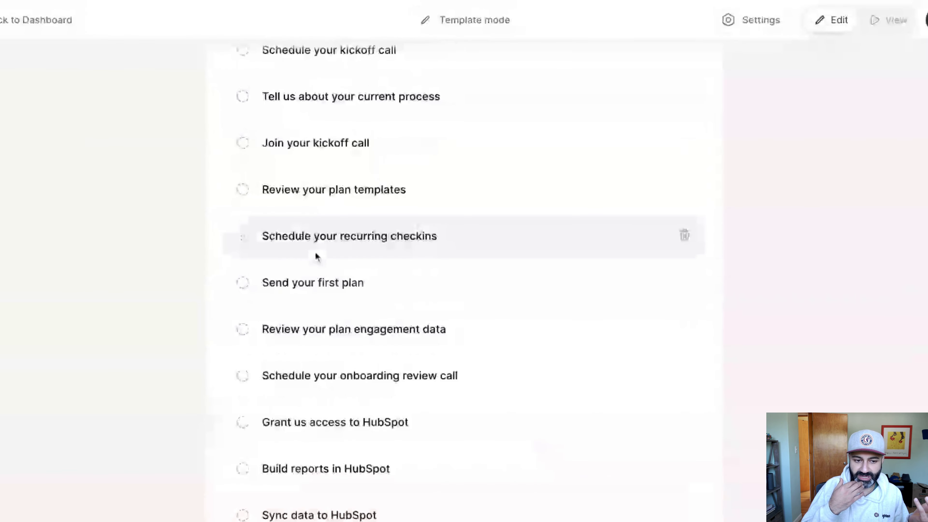
scroll(242, 216, "up", 1)
left_click_drag(242, 216, 243, 442)
scroll(242, 216, "down", 5)
left_click_drag(245, 234, 244, 472)
Add a new phase named "⚡ Go Live" below the Template configuration phase.
scroll(296, 420, "up", 4)
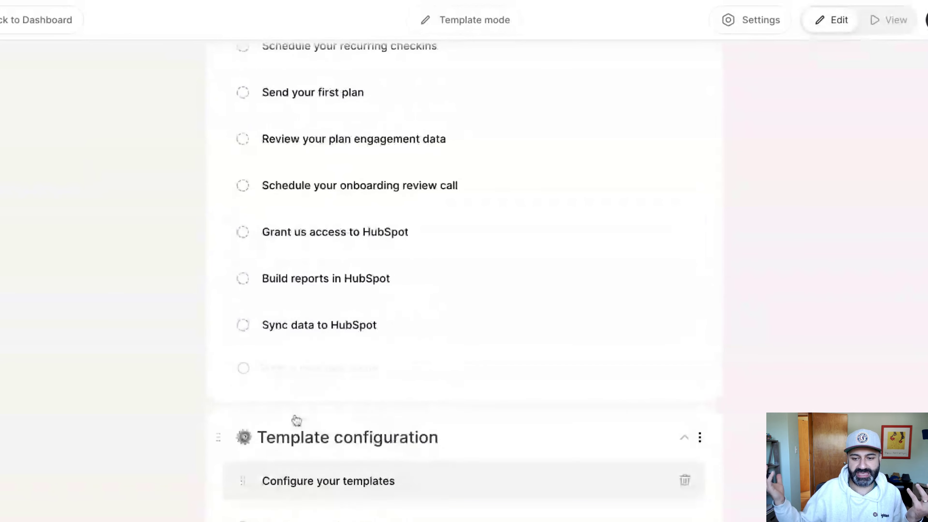
scroll(296, 457, "up", 5)
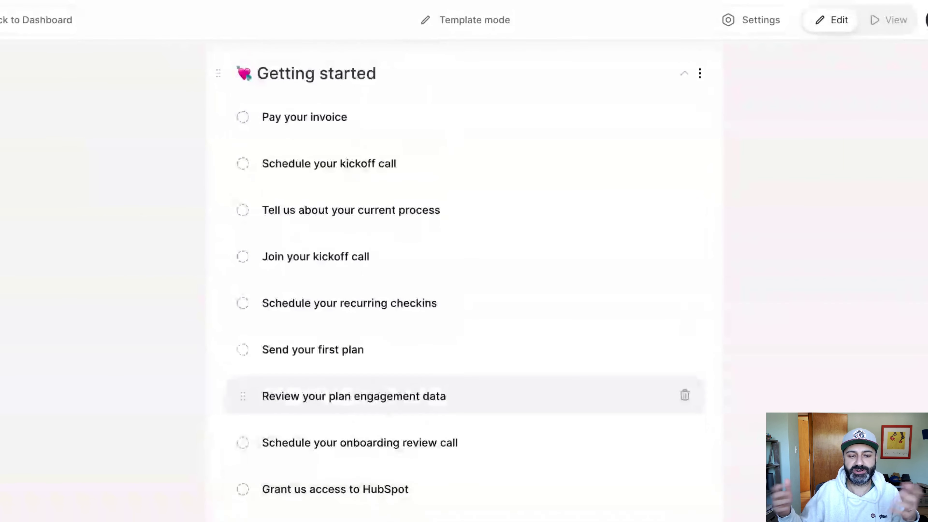
scroll(438, 391, "down", 2)
scroll(304, 402, "down", 10)
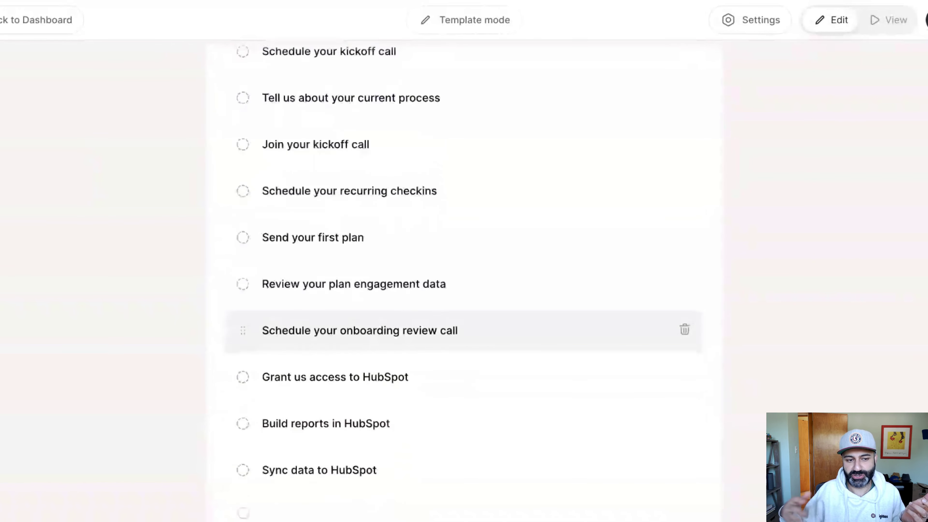
left_click(305, 471)
type("Go")
key("BackSpace")
key("BackSpace")
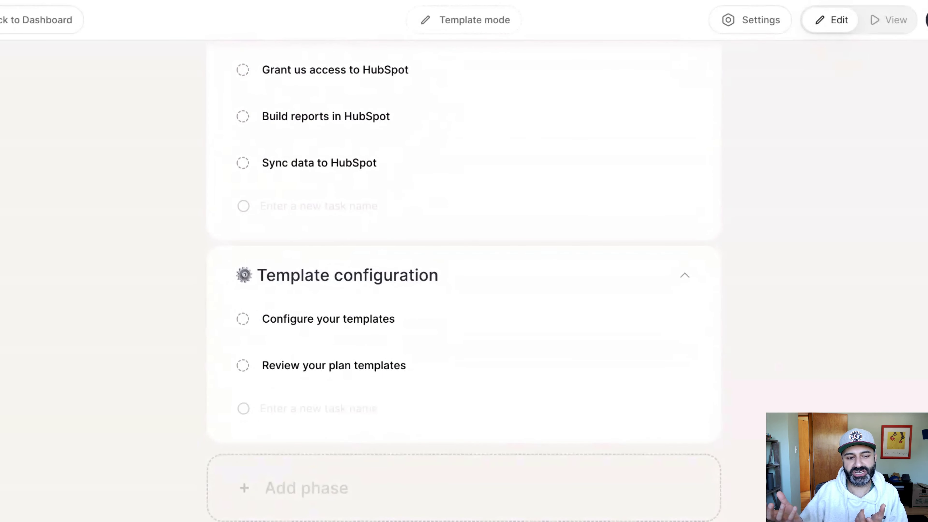
type("⚡")
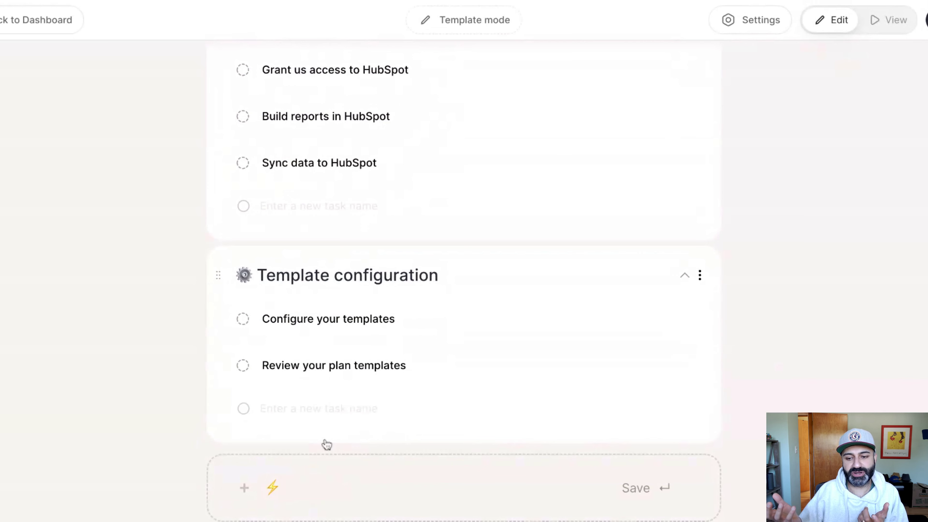
type(" Go Live")
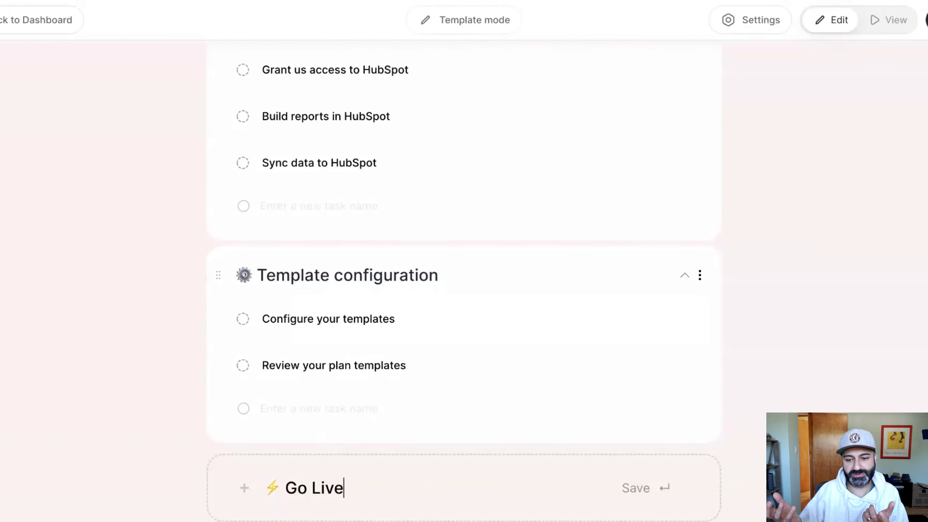
key("Return")
scroll(323, 431, "up", 3)
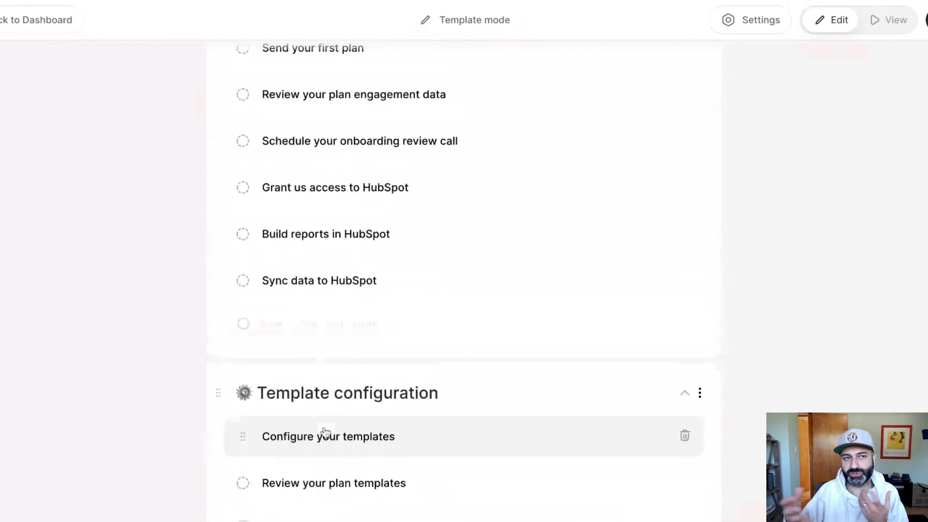
Move the "Send your first plan" task from the Getting started phase into the Go Live phase.
scroll(326, 433, "up", 1)
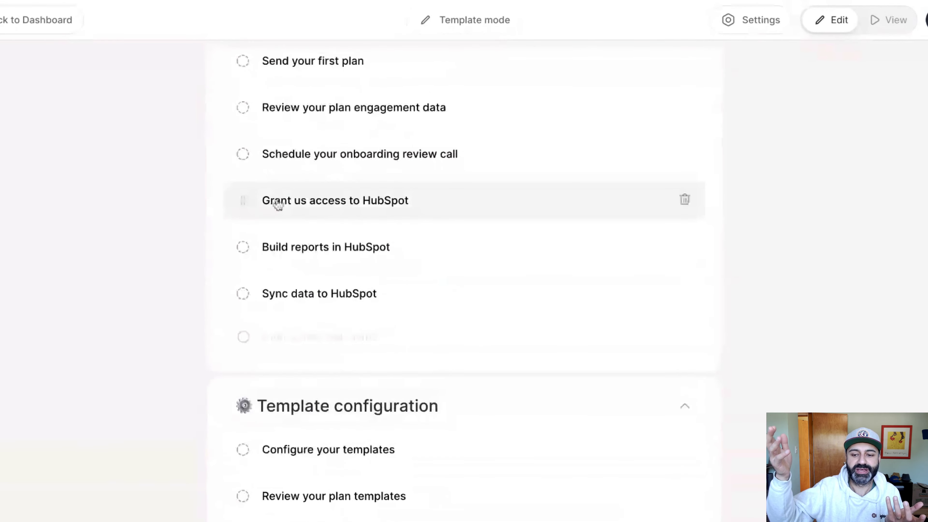
scroll(242, 105, "up", 2)
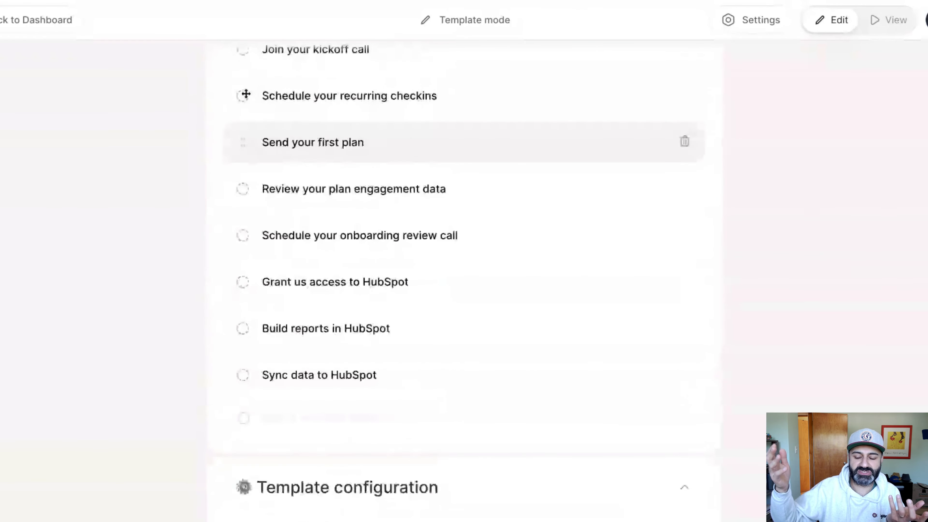
left_click_drag(238, 142, 271, 472)
Review the tasks remaining in Getting started and those grouped under Template configuration and Go Live.
scroll(310, 373, "up", 10)
scroll(309, 373, "down", 4)
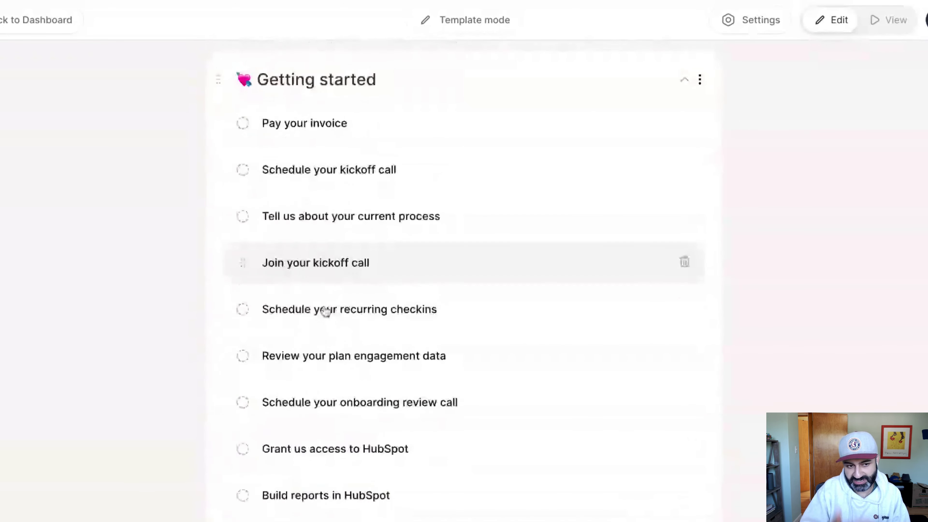
scroll(261, 368, "down", 3)
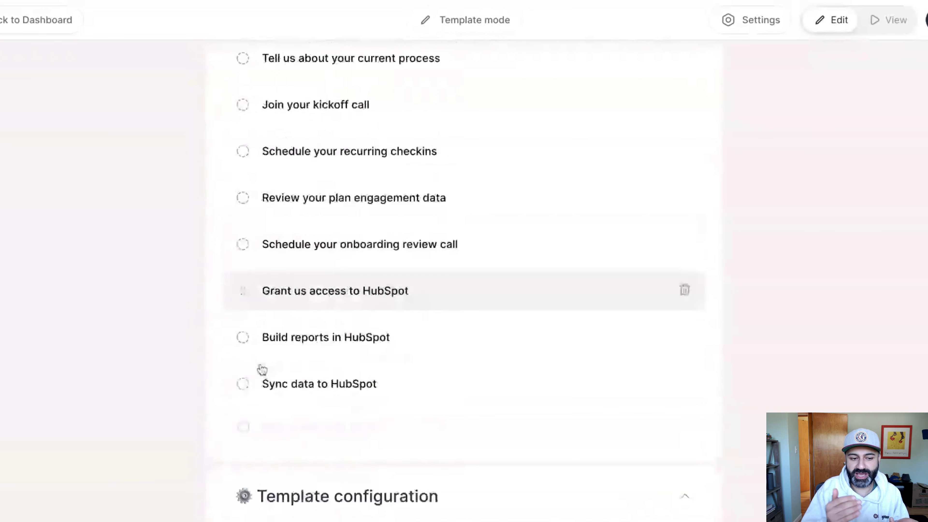
scroll(263, 360, "up", 4)
scroll(281, 206, "up", 1)
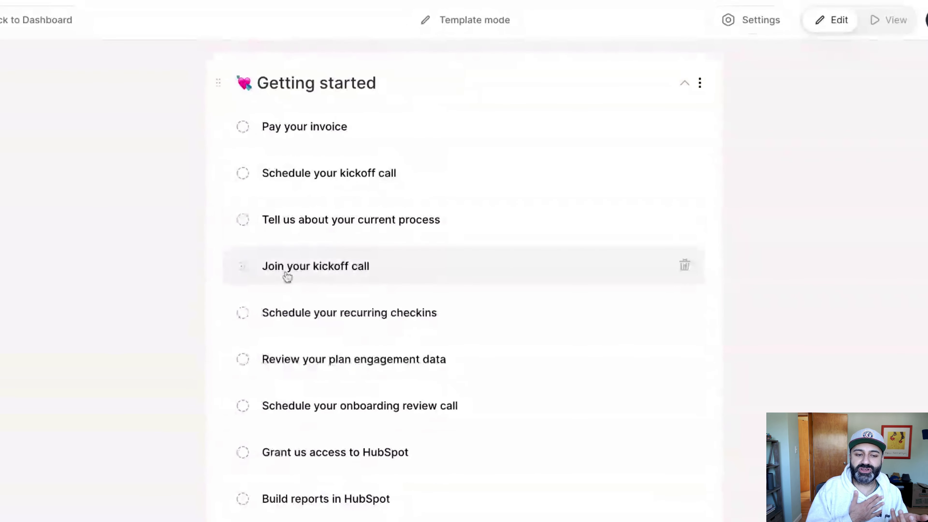
scroll(285, 354, "down", 1)
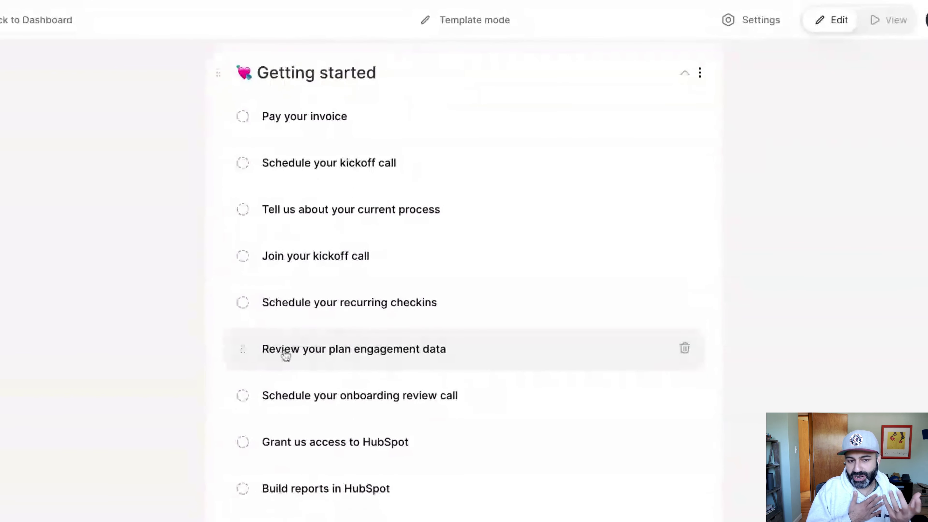
scroll(288, 364, "down", 9)
scroll(289, 363, "down", 2)
scroll(289, 363, "up", 5)
scroll(289, 364, "down", 7)
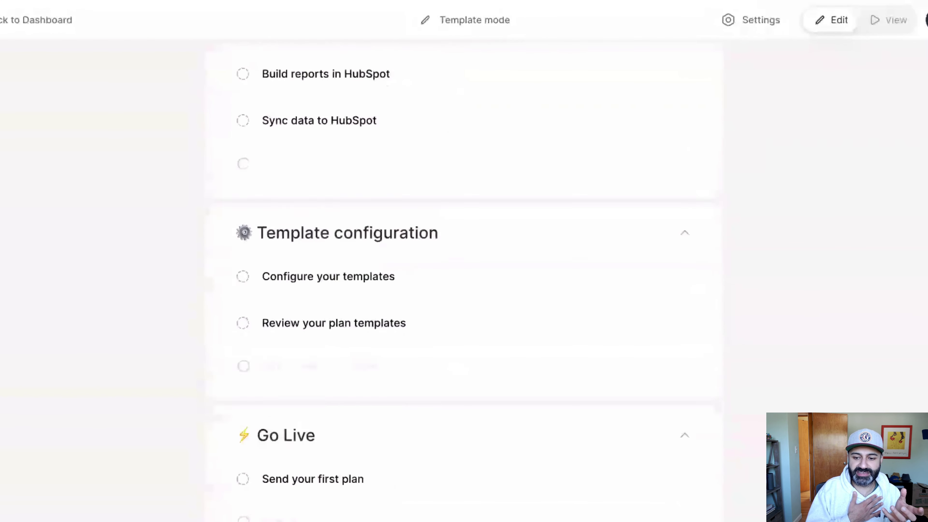
left_click(286, 467)
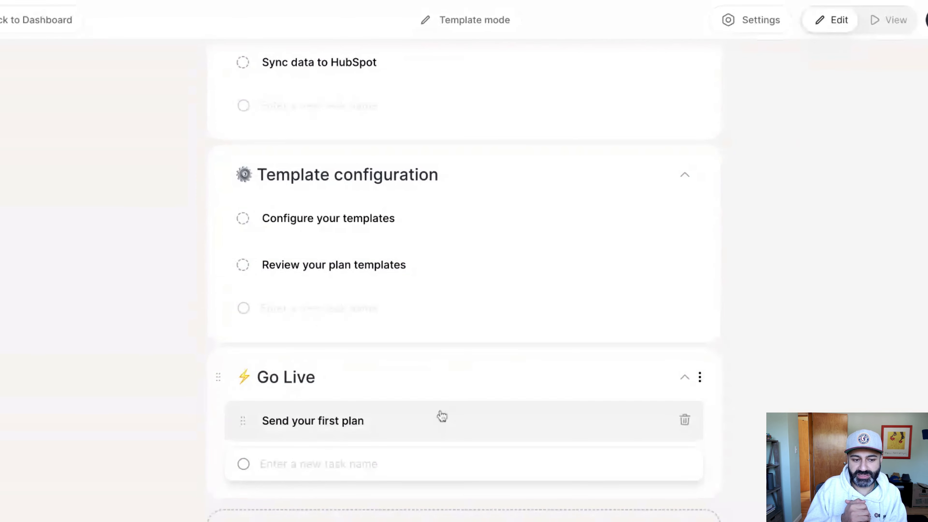
scroll(441, 415, "down", 1)
scroll(441, 414, "down", 2)
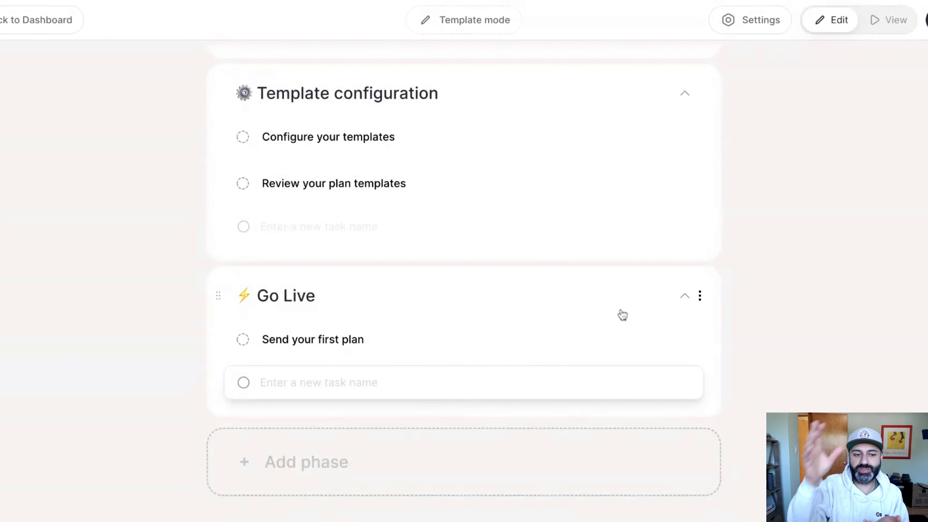
Collapse the Go Live phase and add a new phase named "HubSpot configuration" below it.
left_click(683, 301)
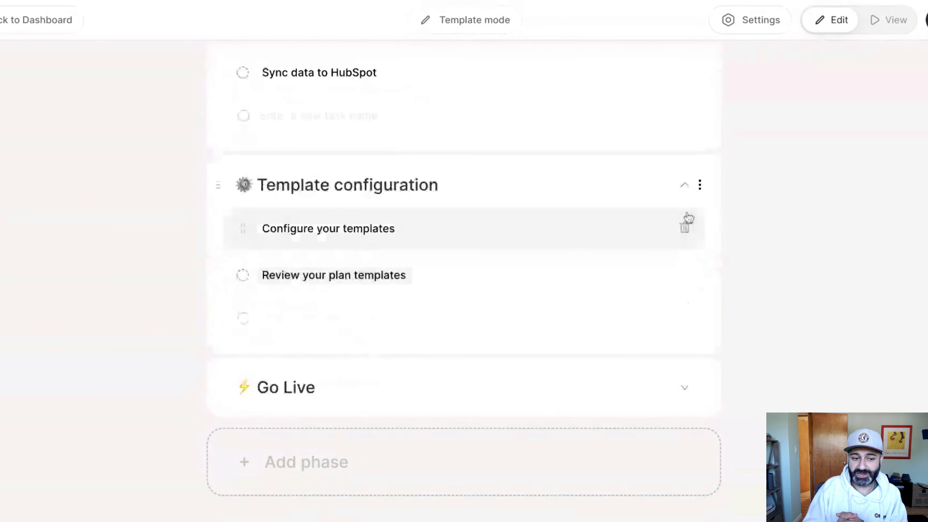
left_click(685, 188)
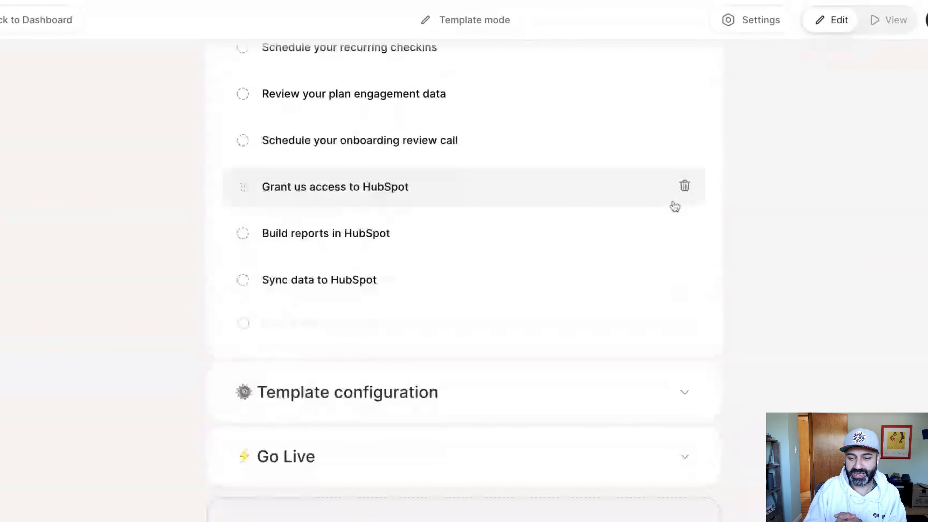
scroll(398, 461, "down", 2)
left_click(399, 462)
type("HubSpo")
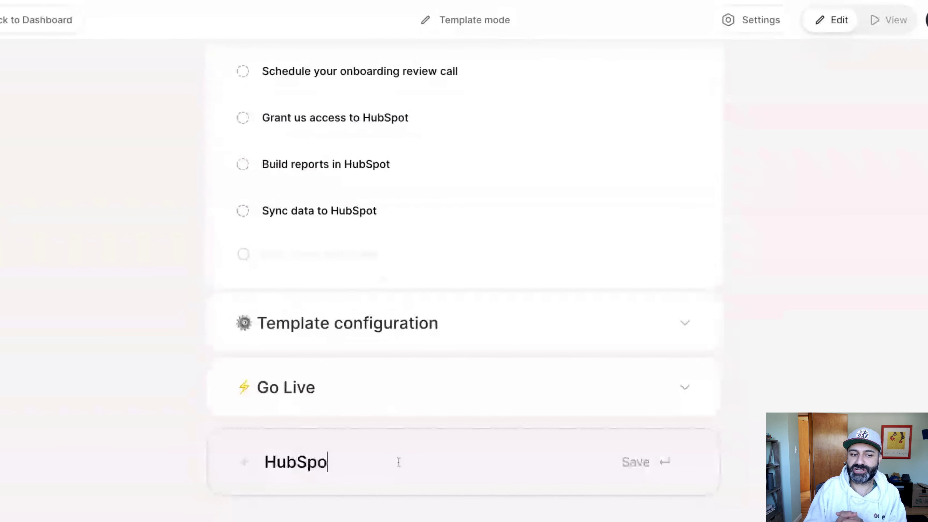
type("t configuratio")
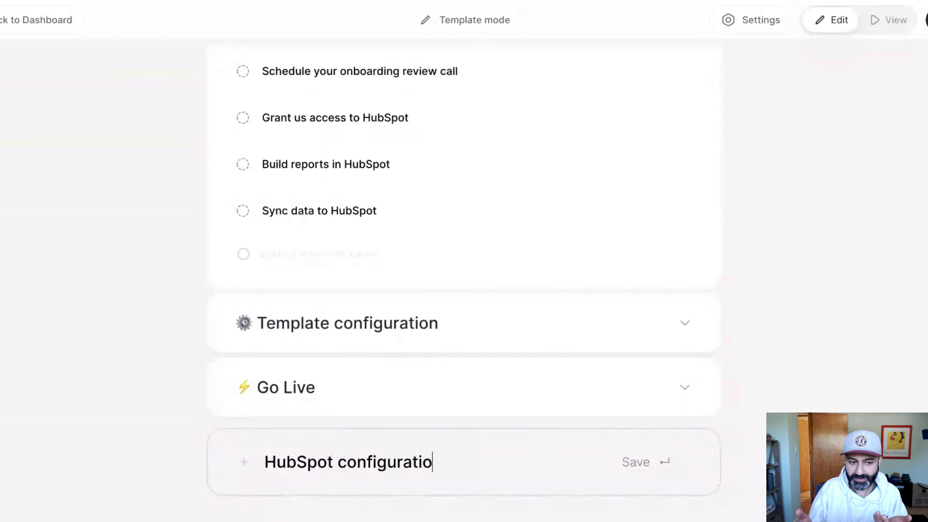
type("n")
key("super+Left")
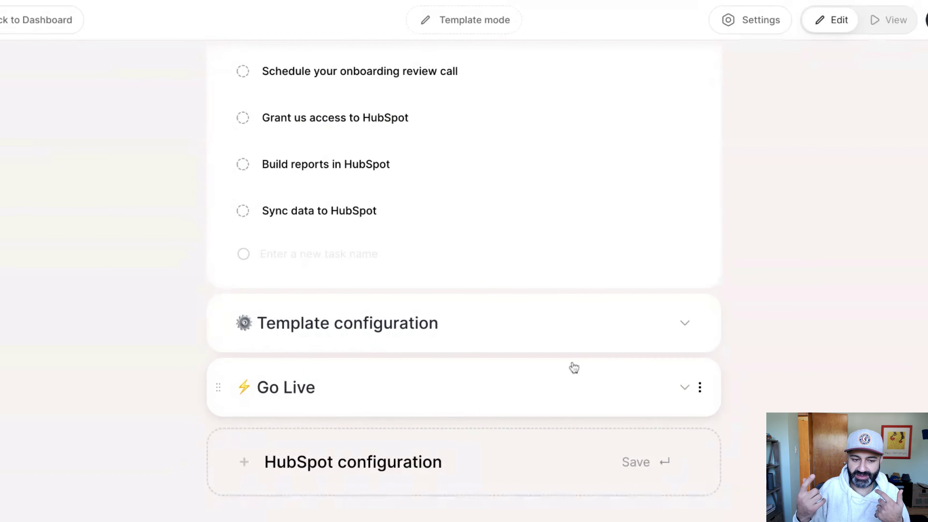
left_click(684, 324)
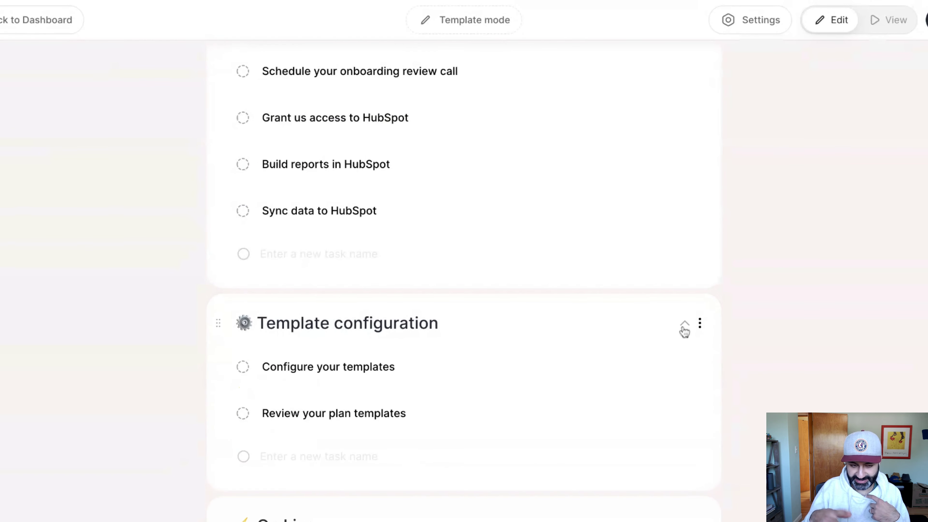
scroll(683, 331, "down", 4)
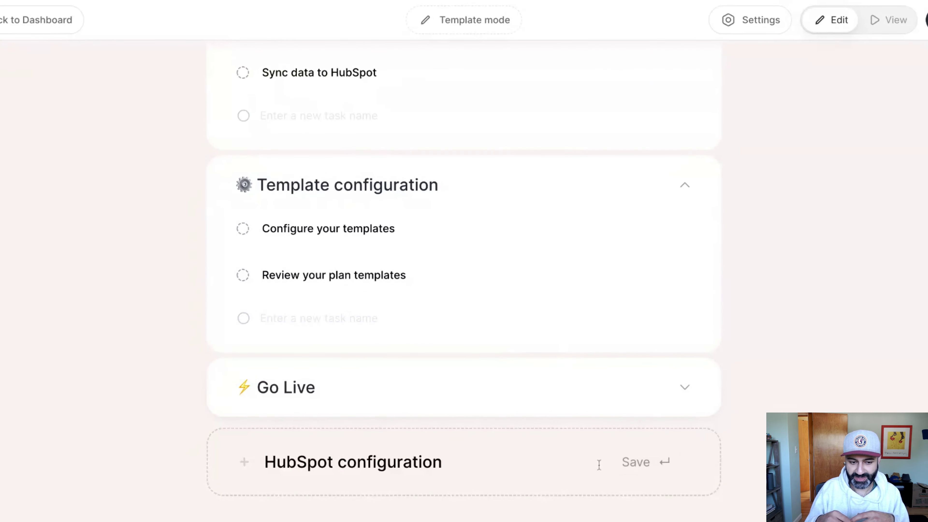
key("Return")
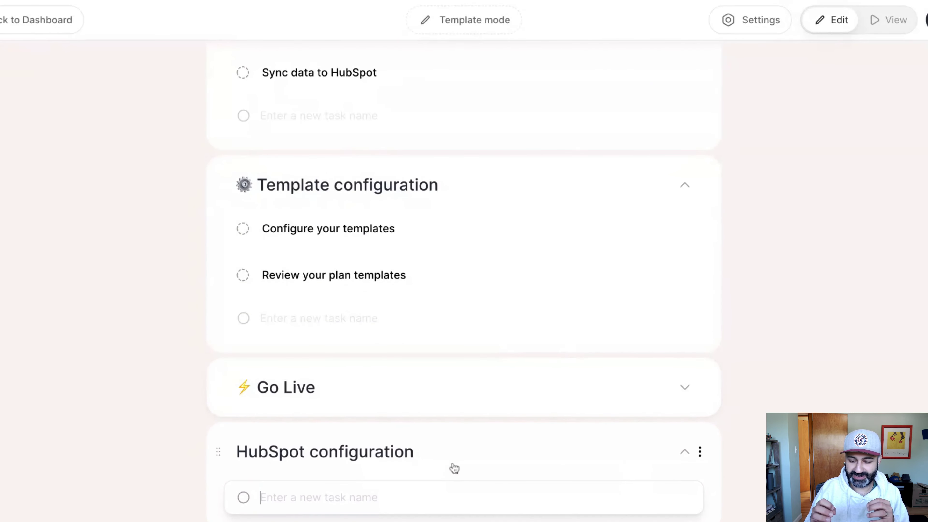
Rename the "Configure your templates" task to "Configure your first plan template" and return to the phase list.
left_click(424, 240)
left_click(499, 138)
key("BackSpace")
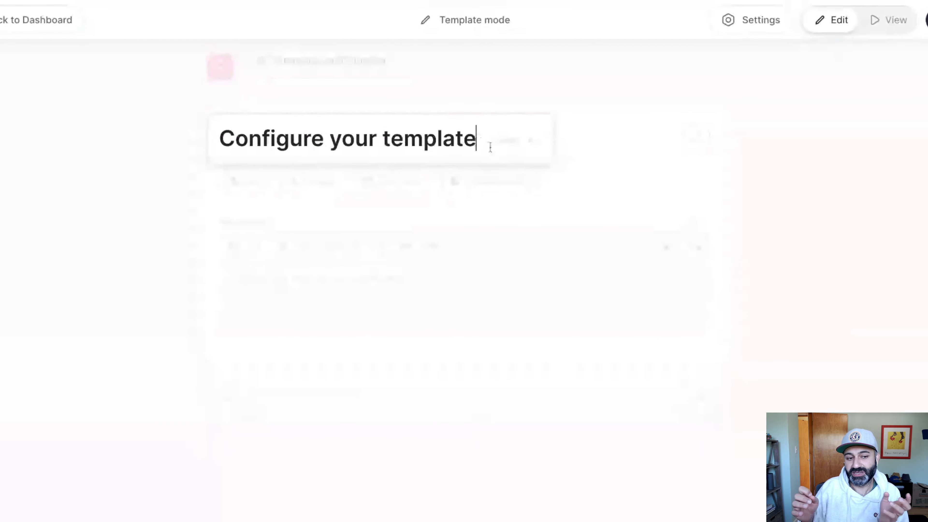
left_click(656, 143)
left_click(384, 141)
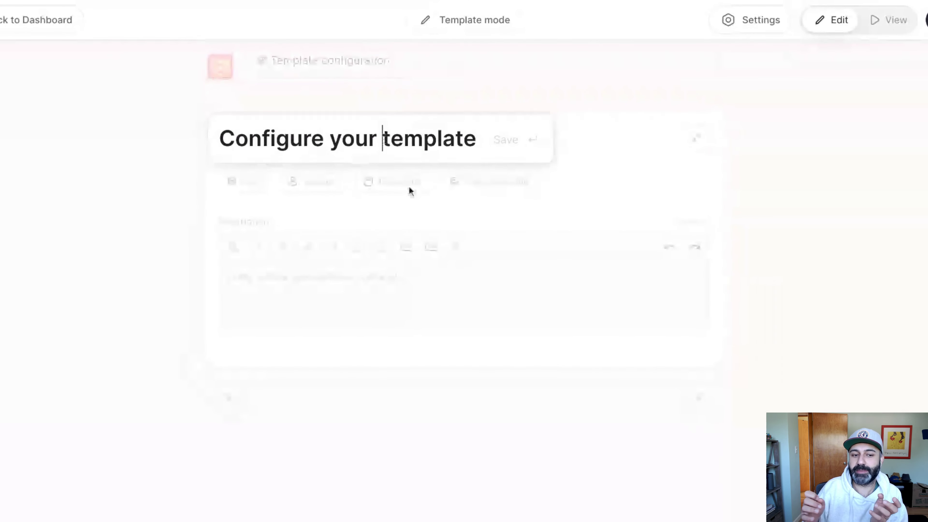
type("firs")
type("t plan")
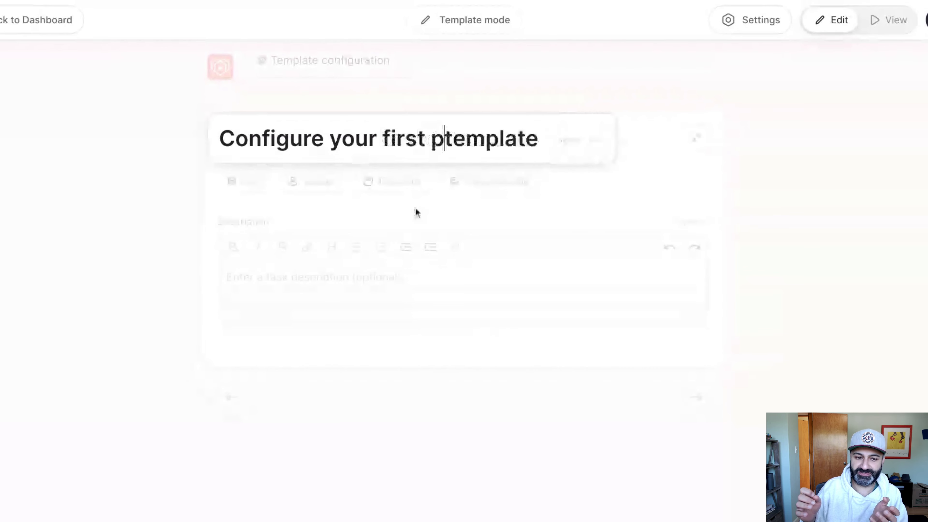
left_click(440, 224)
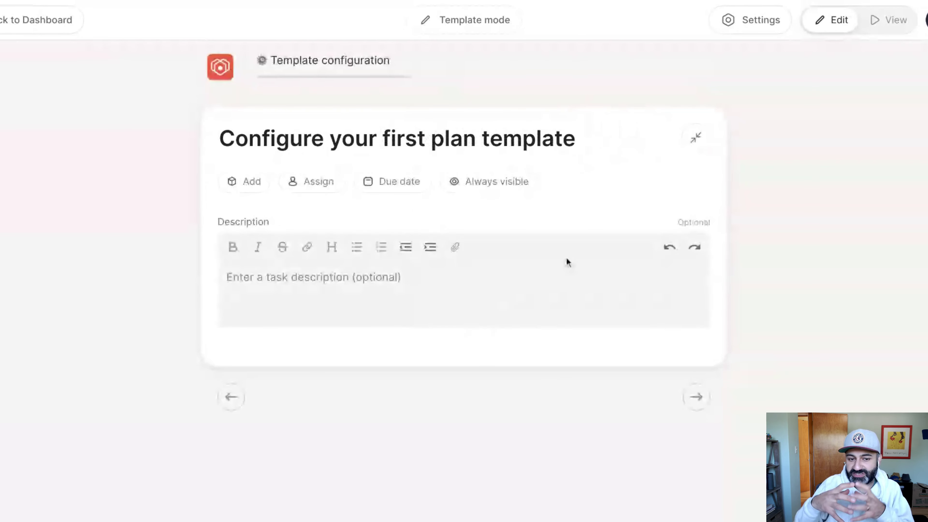
left_click(695, 143)
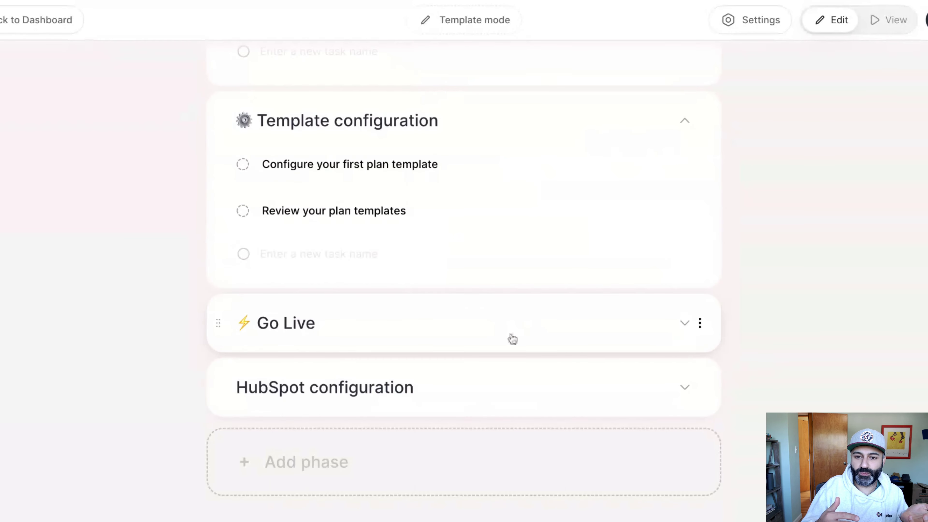
Add a new phase named "Plan perfomance review" below the HubSpot configuration phase.
scroll(513, 343, "up", 1)
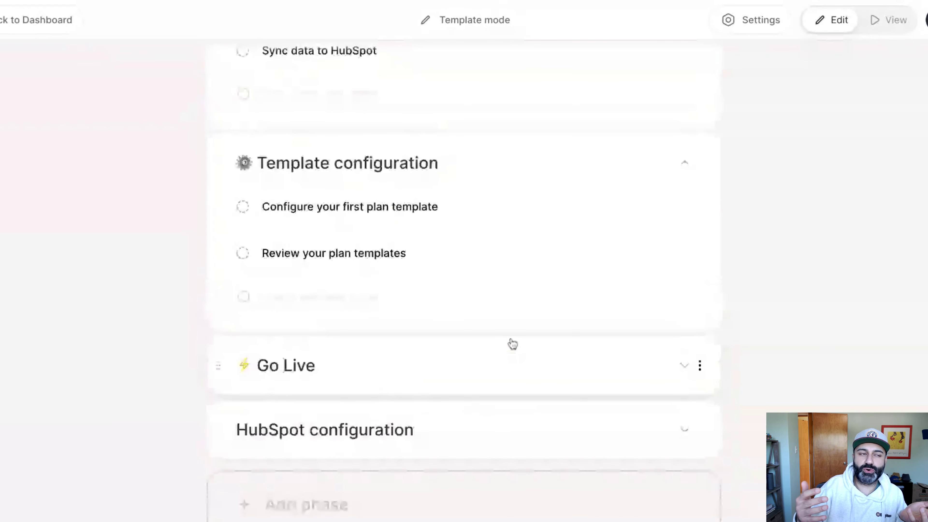
scroll(513, 344, "up", 2)
scroll(512, 336, "up", 1)
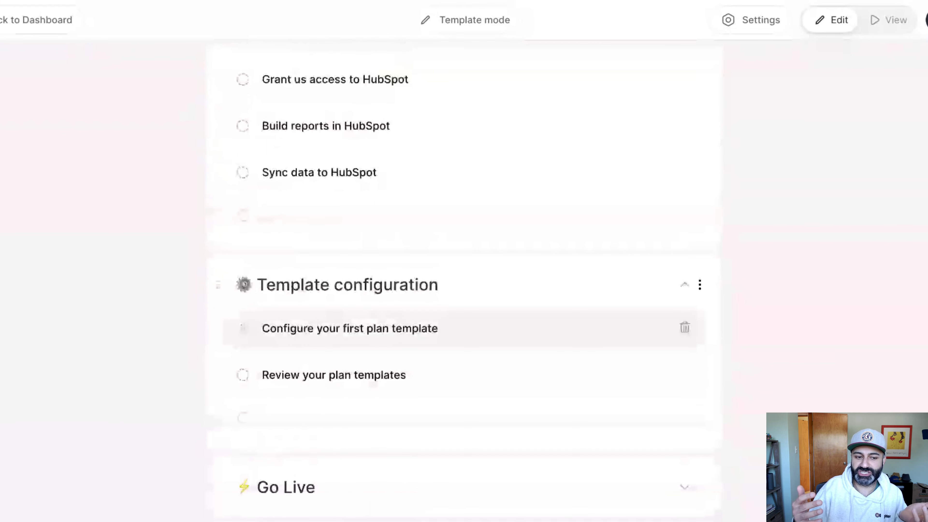
scroll(512, 336, "up", 3)
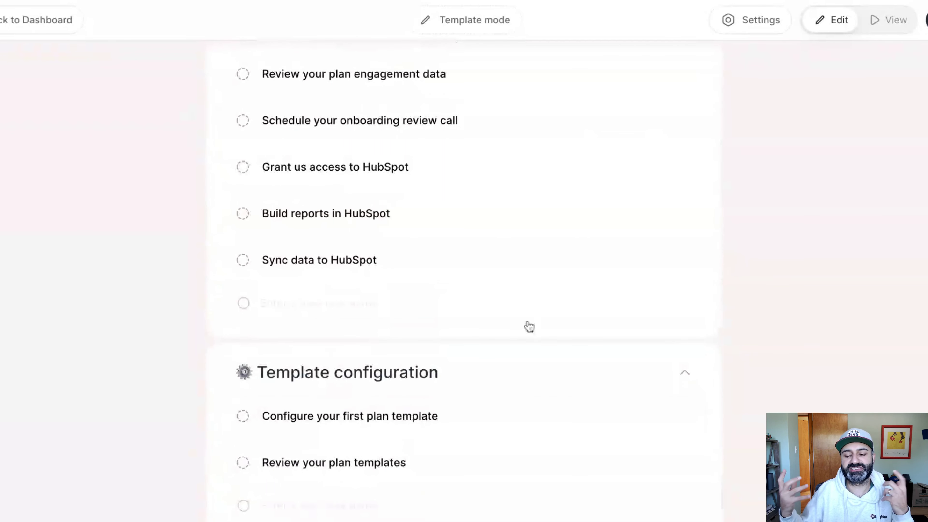
scroll(529, 326, "down", 1)
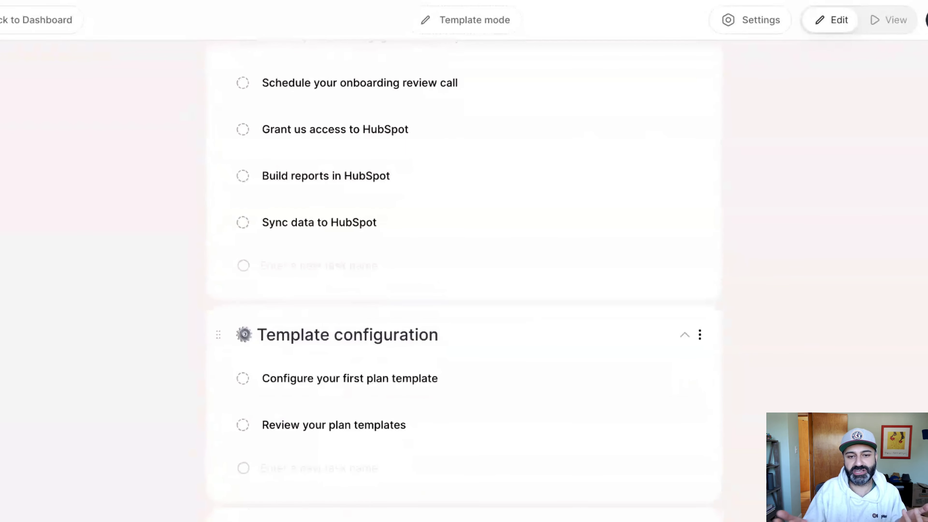
scroll(529, 318, "down", 5)
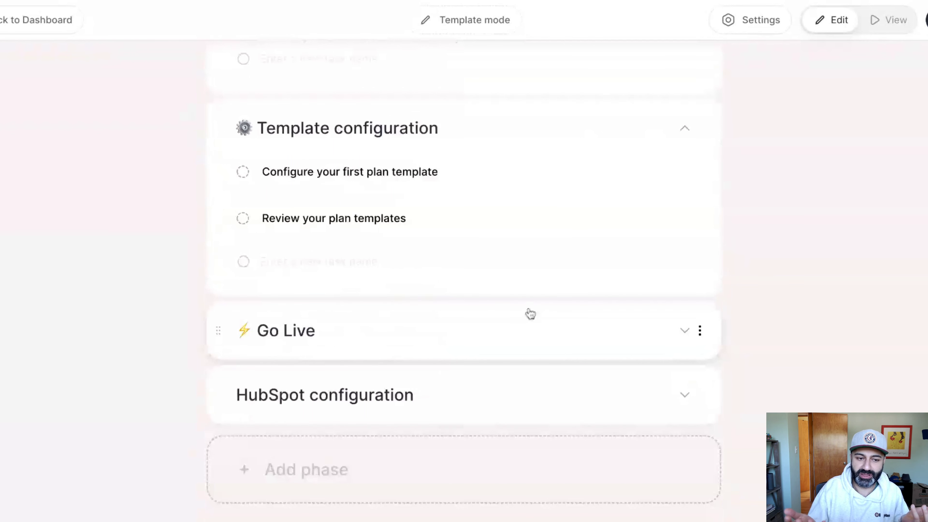
left_click(294, 468)
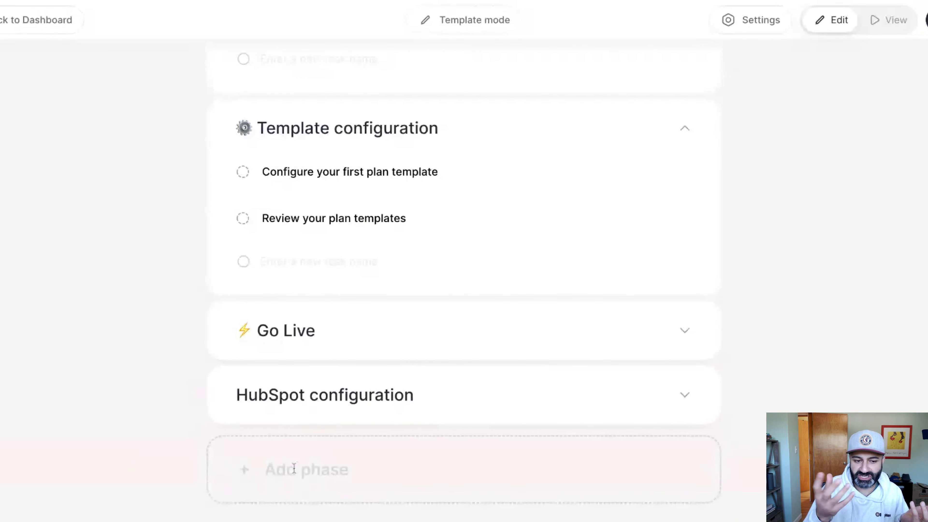
type("Plan")
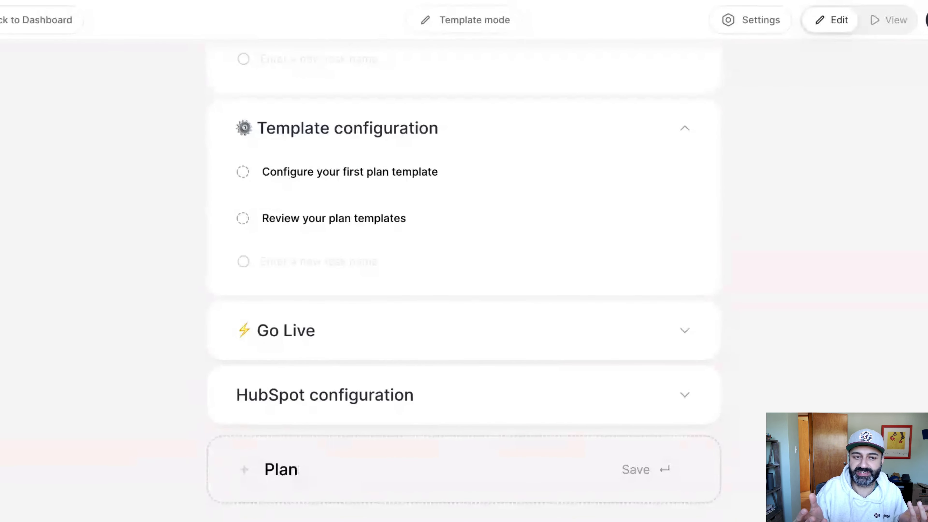
type(" perfomance re")
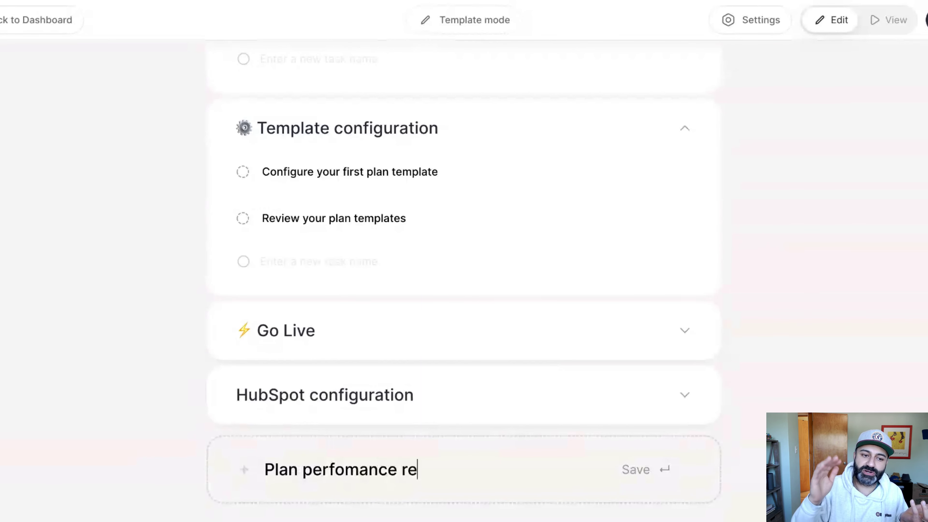
type("view")
key("Return")
Expand the HubSpot configuration phase and move the "Sync data to HubSpot" task into it from Getting started.
scroll(334, 279, "up", 2)
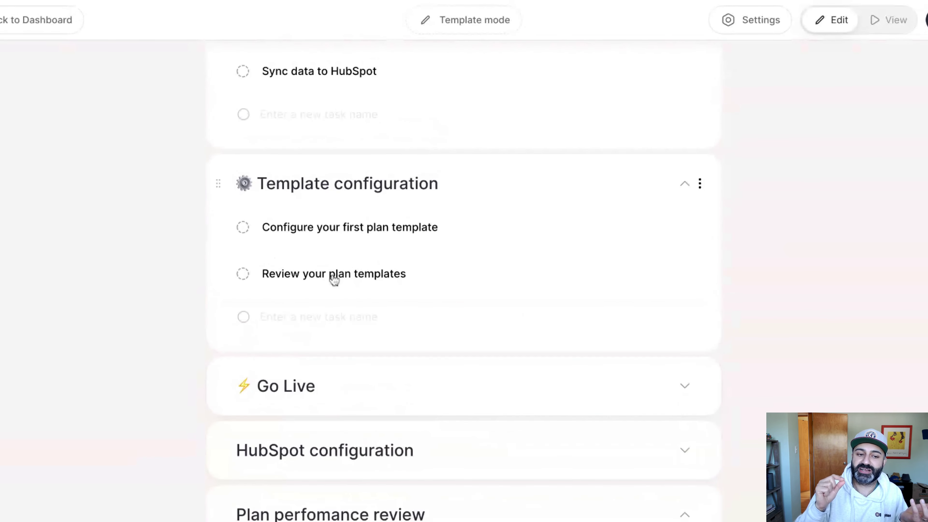
scroll(333, 280, "up", 6)
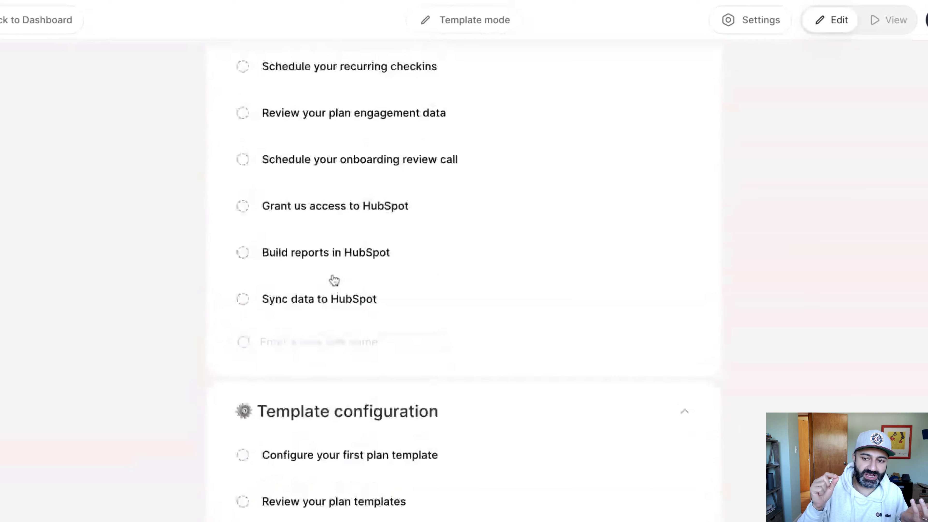
scroll(334, 280, "down", 5)
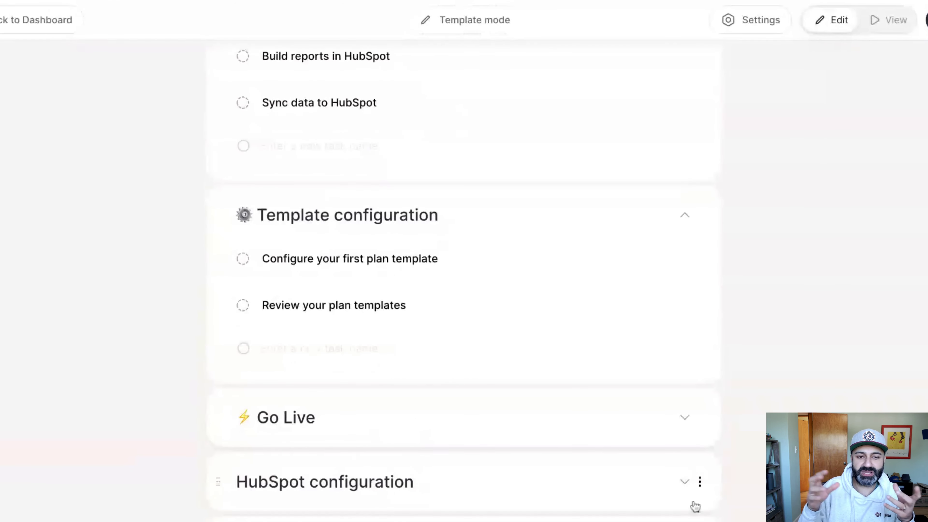
left_click(685, 482)
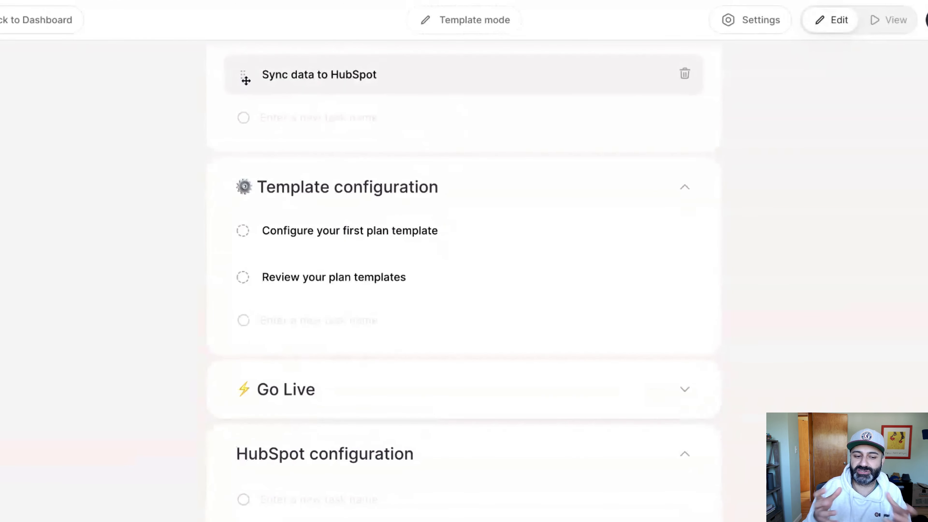
left_click_drag(245, 81, 308, 205)
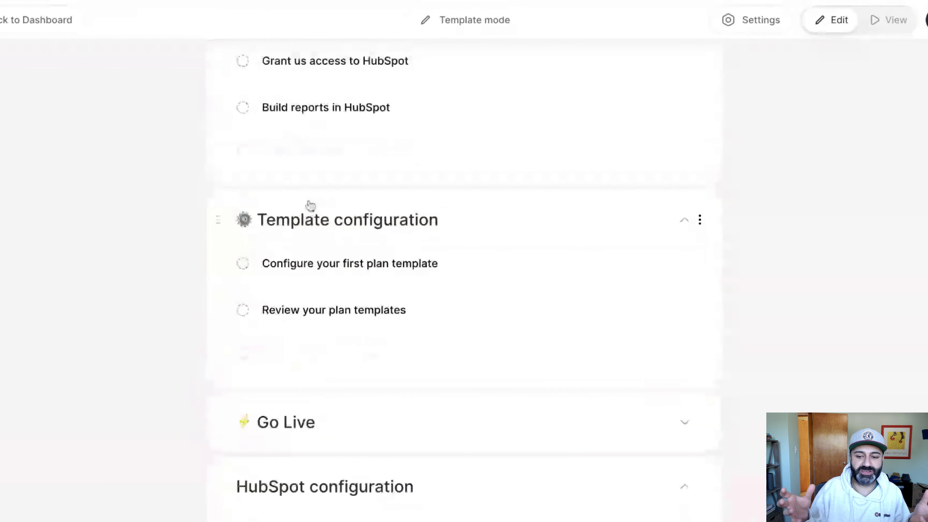
Move the "Build reports in HubSpot" task from Getting started into the HubSpot configuration phase.
left_click_drag(243, 107, 243, 110)
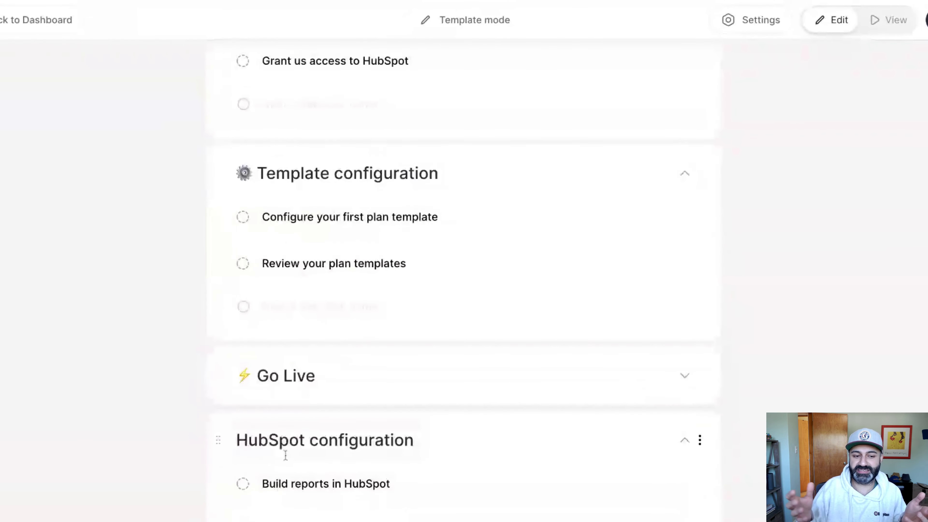
scroll(238, 176, "up", 4)
scroll(238, 179, "up", 2)
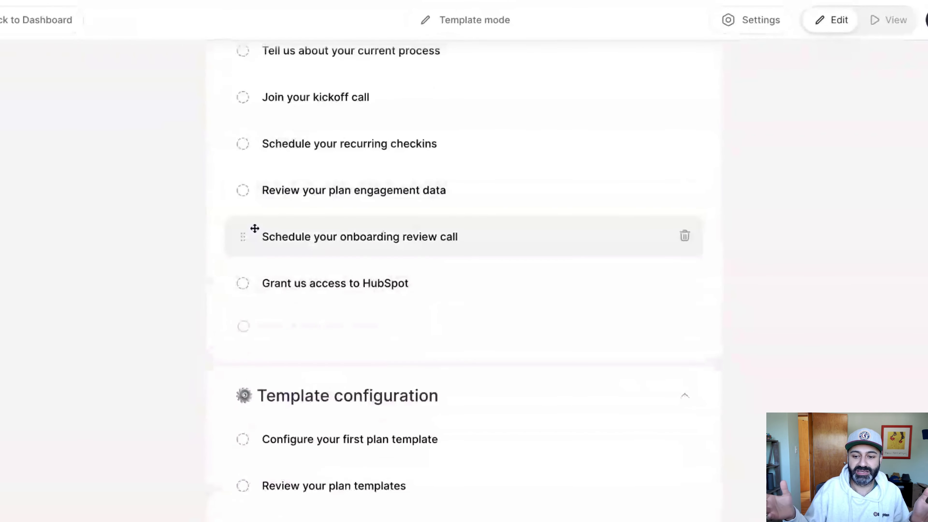
scroll(257, 245, "up", 1)
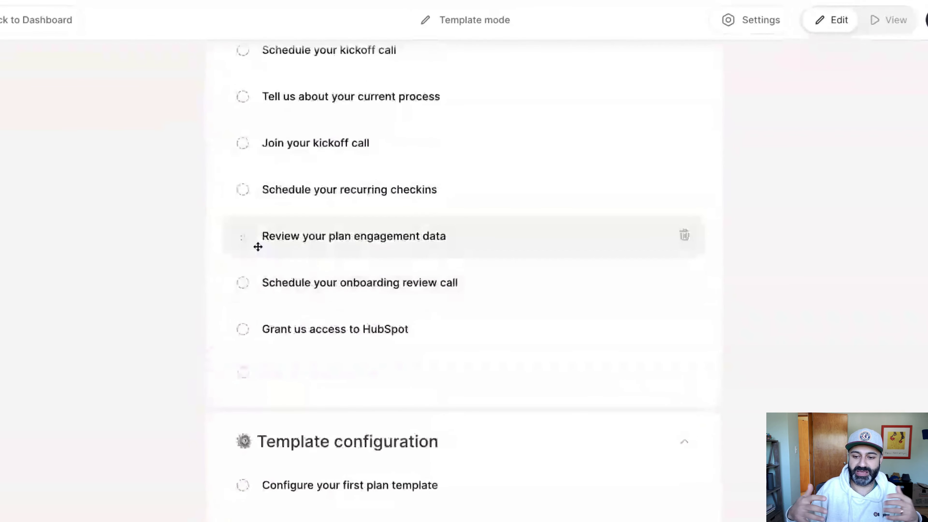
Move the "Review your plan engagement data" and "Schedule your recurring checkins" tasks into the Plan perfomance review phase and collapse HubSpot configuration.
scroll(248, 241, "down", 2)
left_click_drag(238, 171, 259, 464)
left_click_drag(243, 117, 255, 458)
scroll(256, 459, "down", 5)
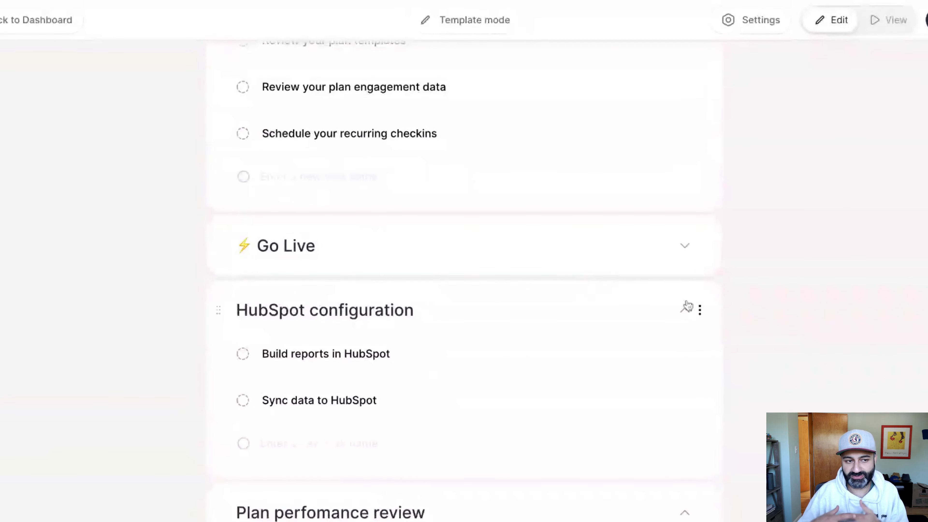
left_click(680, 316)
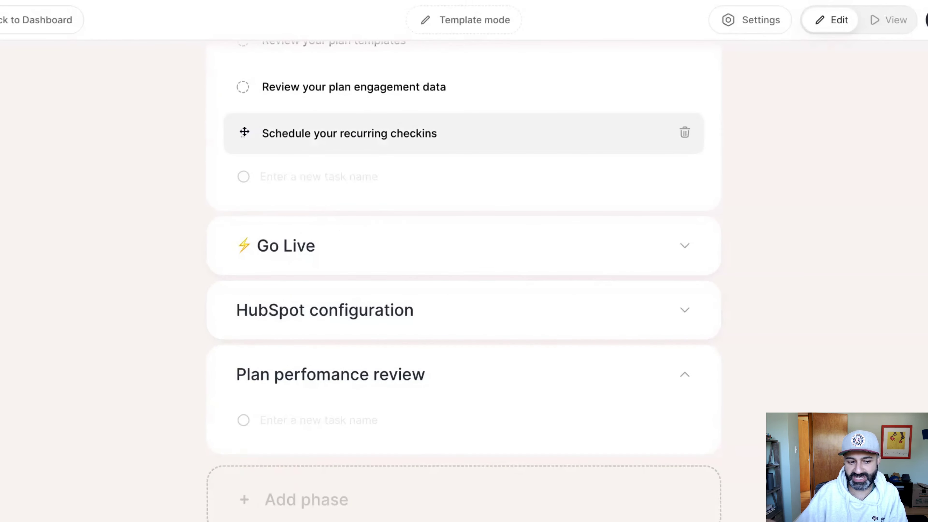
left_click_drag(244, 133, 284, 395)
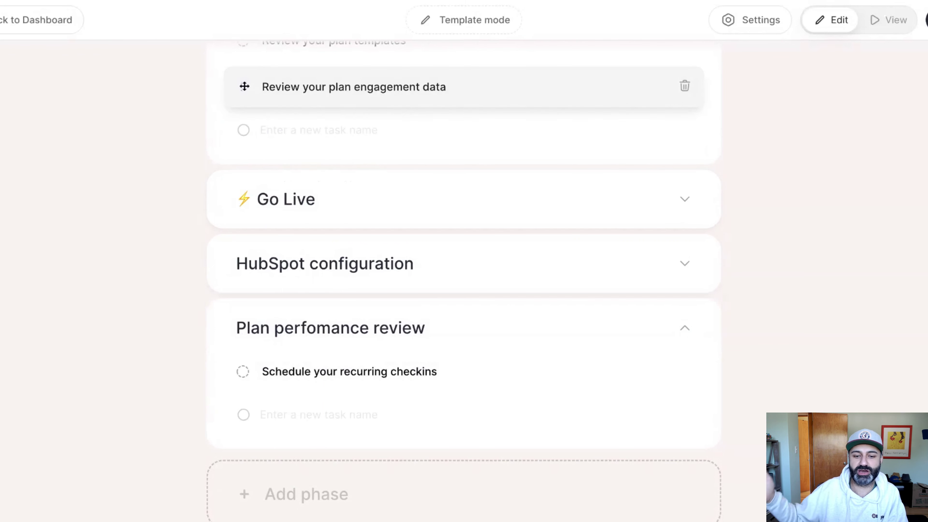
left_click_drag(244, 86, 245, 363)
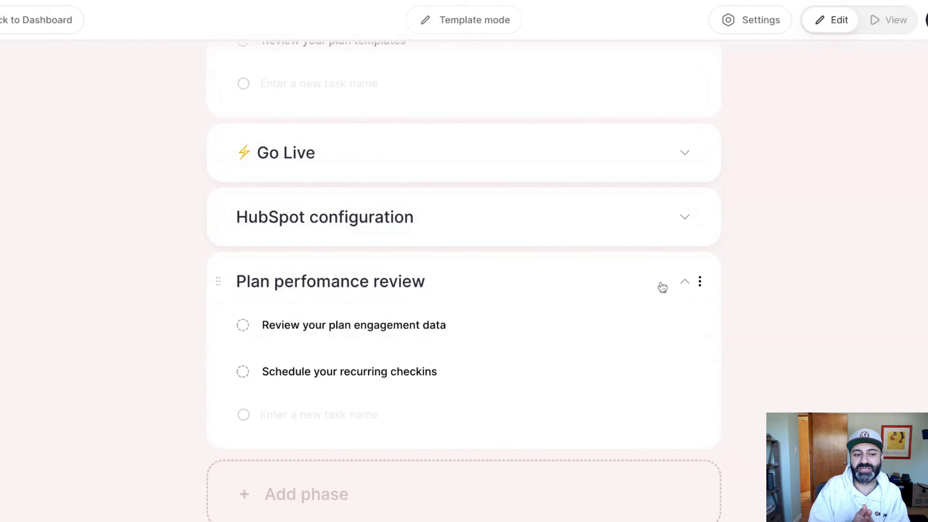
Add a ☎ emoji before the Plan perfomance review phase name and a 🔑 emoji before HubSpot configuration.
left_click(239, 282)
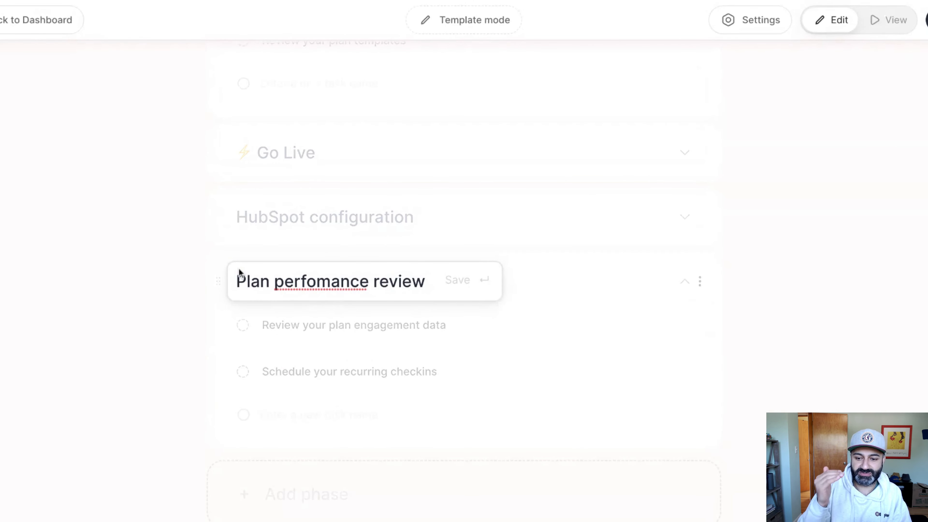
type("☎")
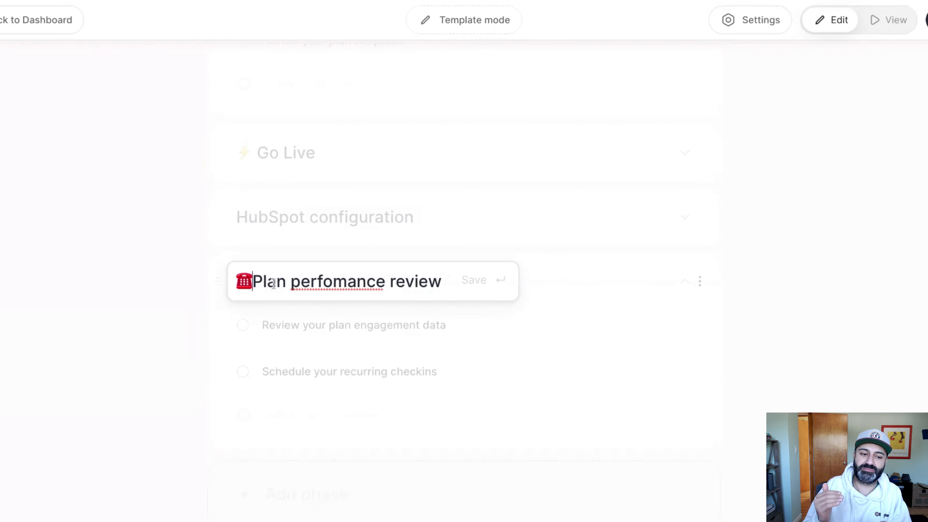
key("Return")
left_click(237, 218)
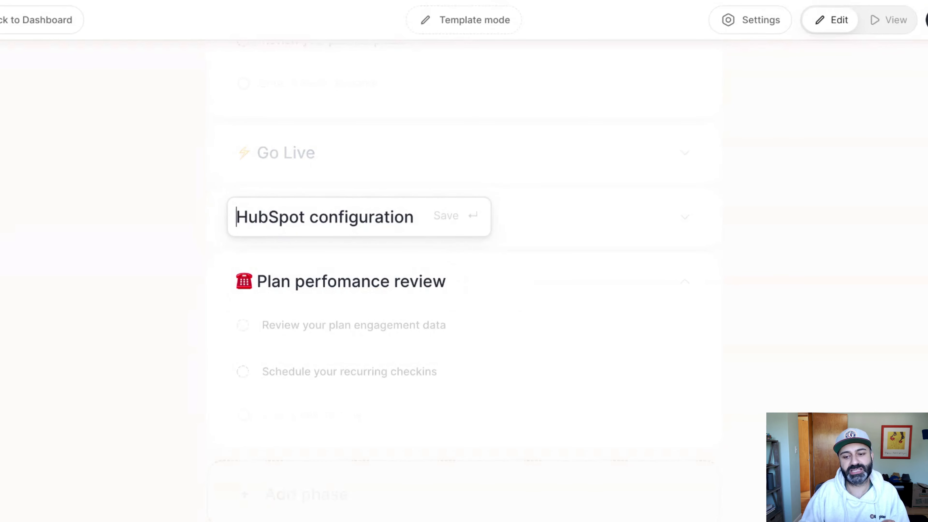
type("🔑")
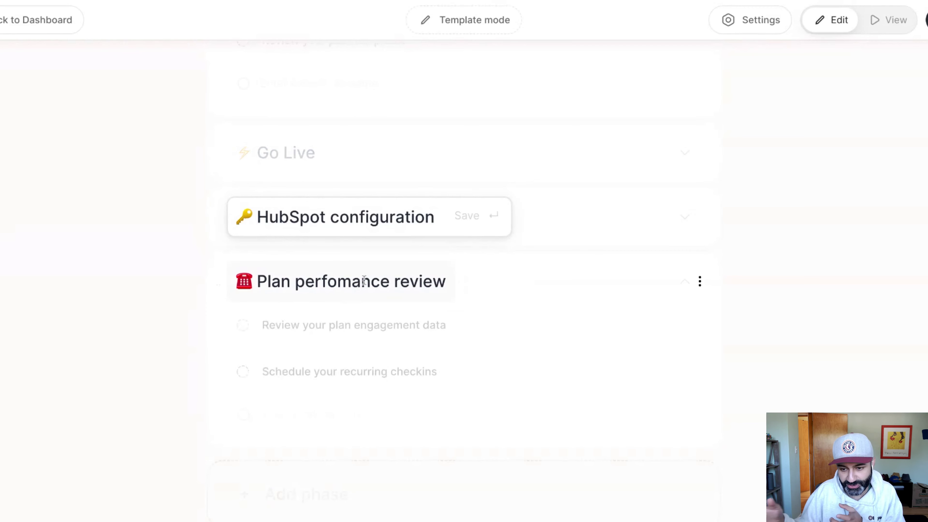
key("Return")
Collapse the Template configuration and Plan perfomance review phases.
scroll(599, 315, "up", 4)
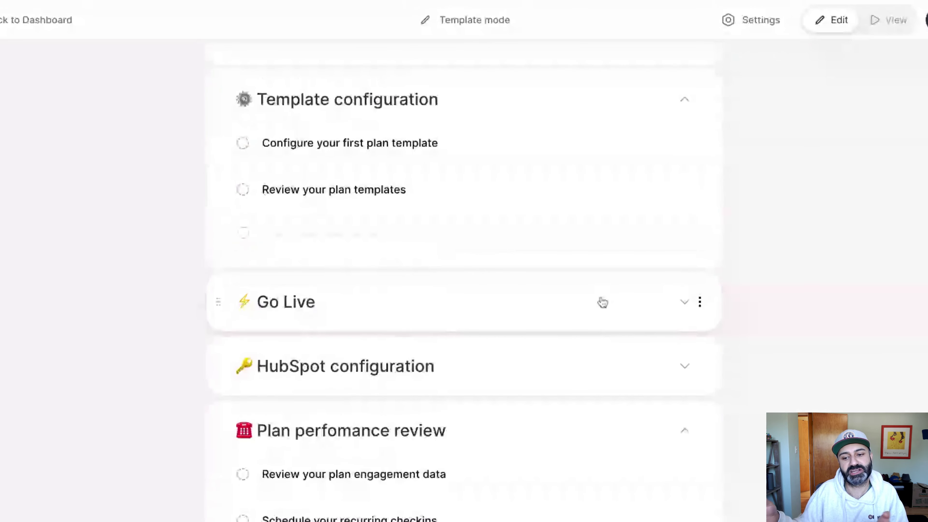
scroll(602, 302, "up", 3)
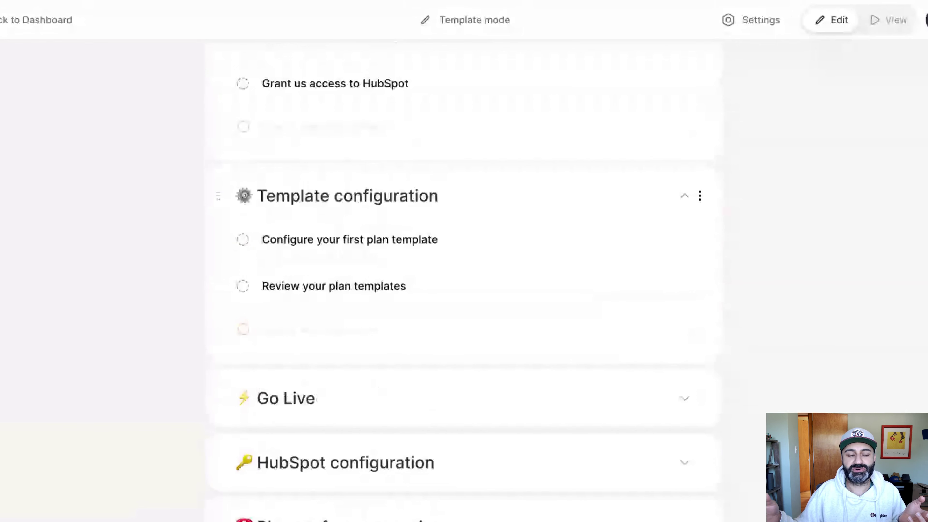
scroll(683, 243, "up", 1)
left_click(683, 243)
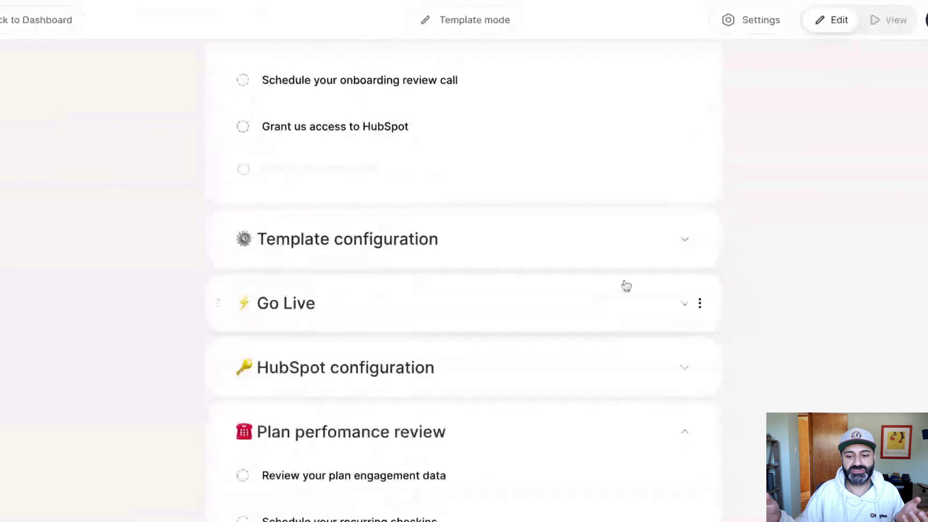
left_click(684, 431)
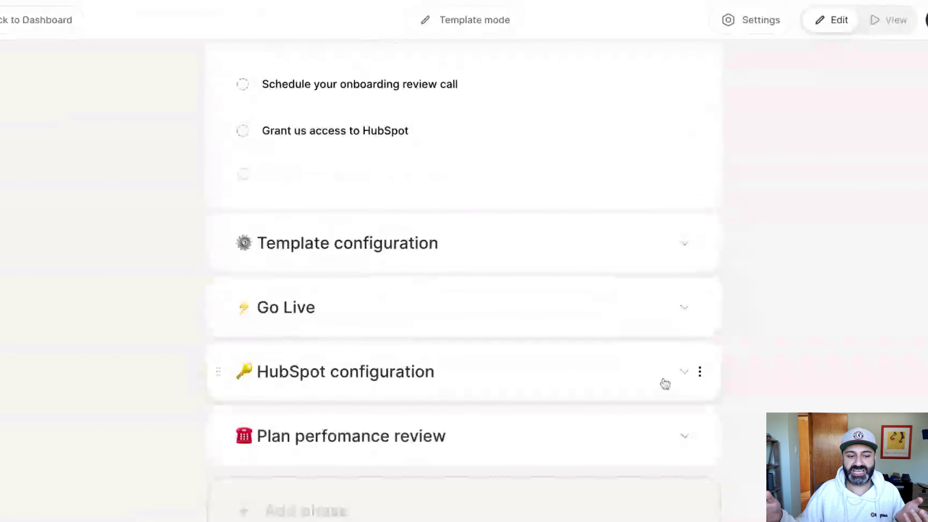
Rename the Go Live phase to "Send your first plan", keeping its lightning emoji.
scroll(665, 384, "up", 1)
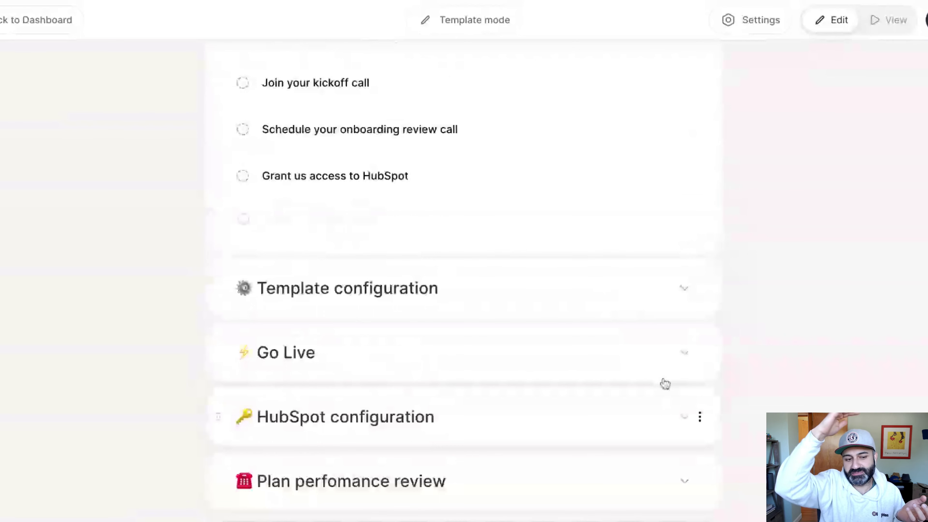
left_click(310, 360)
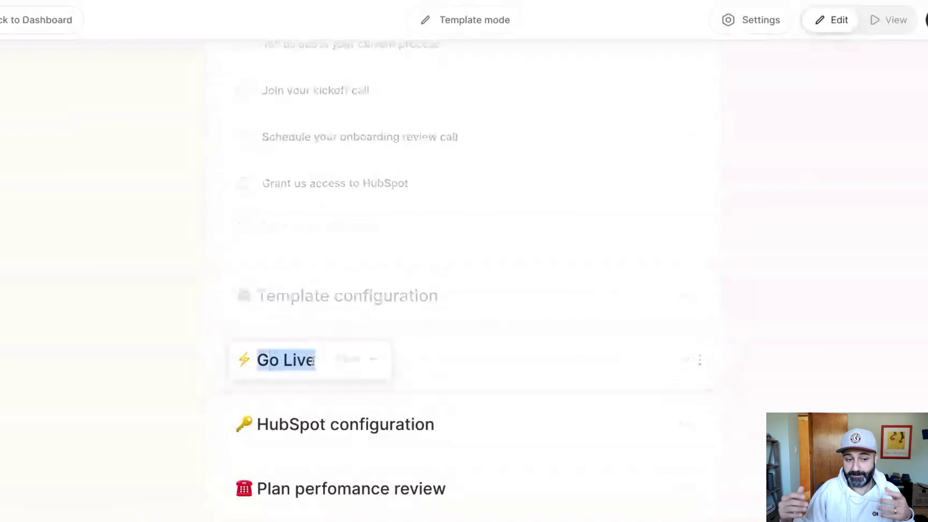
type("Send your firsy")
key("BackSpace")
type("t plan")
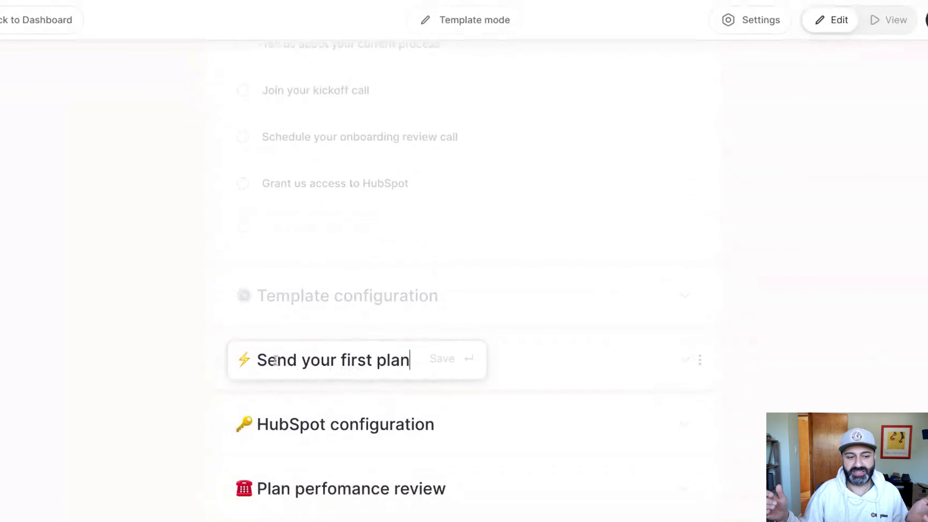
key("Return")
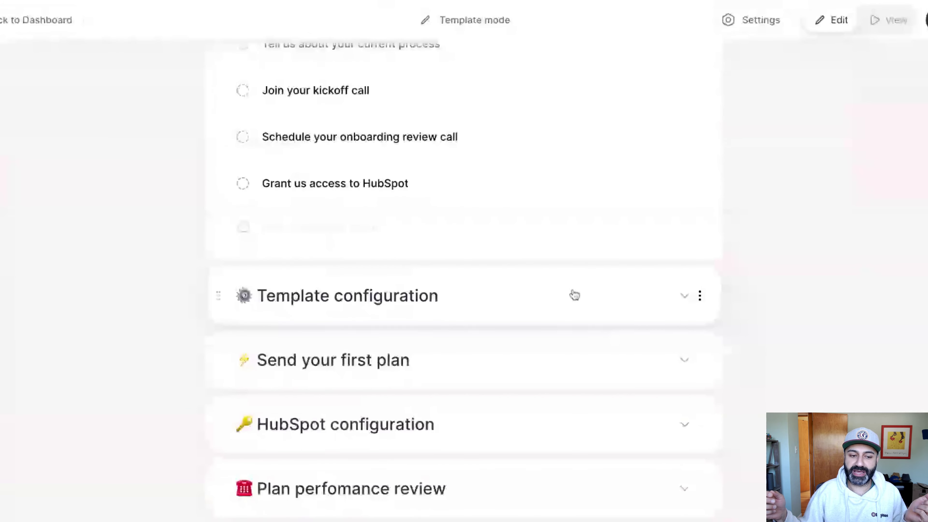
Expand Template configuration and move the "Join your kickoff call" task from Getting started to the beginning of that phase.
scroll(574, 295, "up", 4)
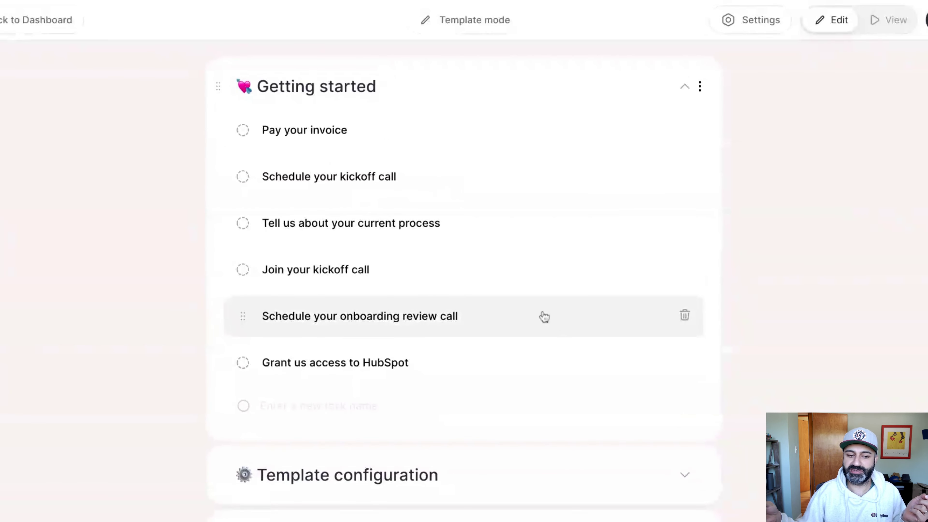
scroll(543, 316, "down", 1)
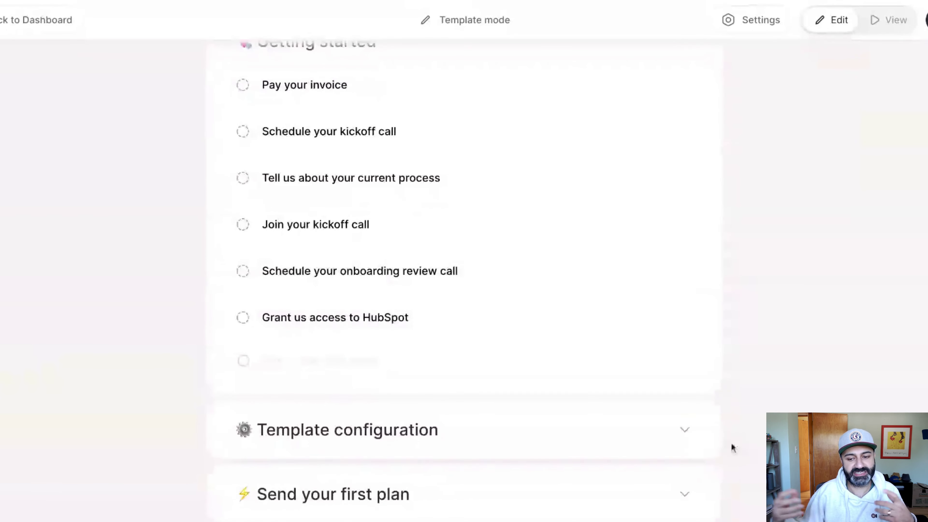
left_click(684, 431)
left_click_drag(244, 161, 244, 162)
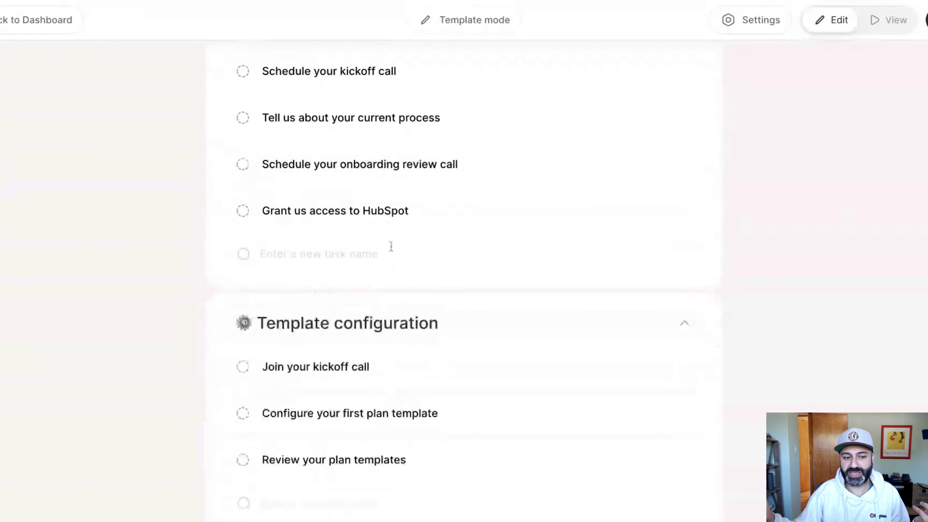
Move the "Schedule your onboarding review call" task from Getting started to the end of the expanded HubSpot configuration phase.
scroll(391, 246, "up", 1)
scroll(425, 251, "down", 2)
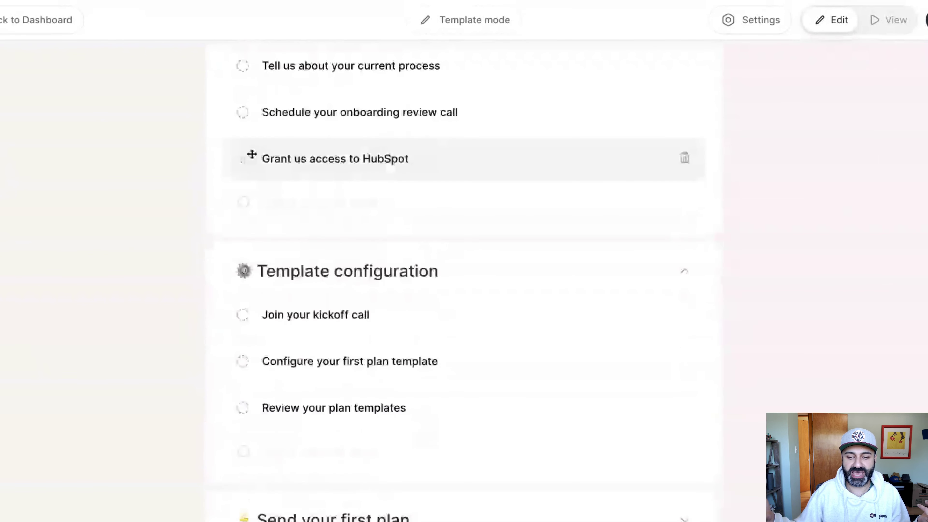
left_click_drag(233, 109, 255, 416)
left_click(683, 386)
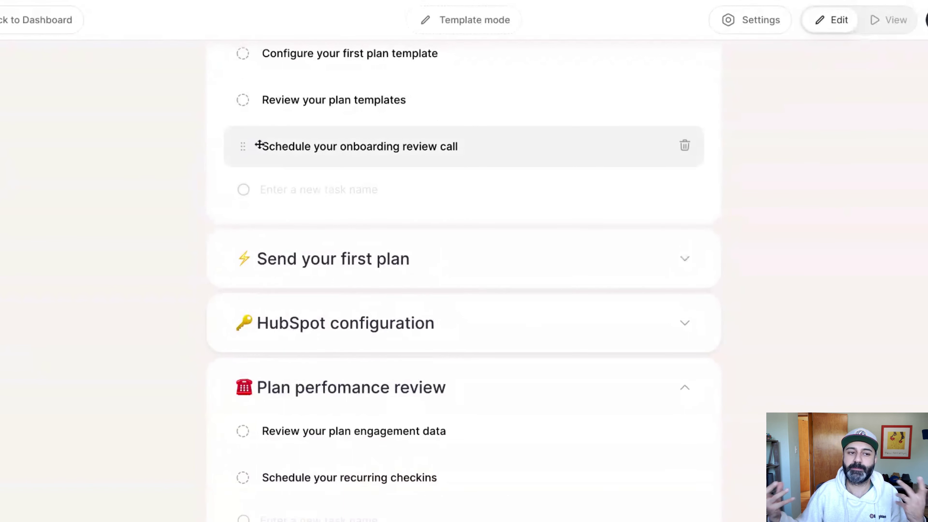
left_click(685, 323)
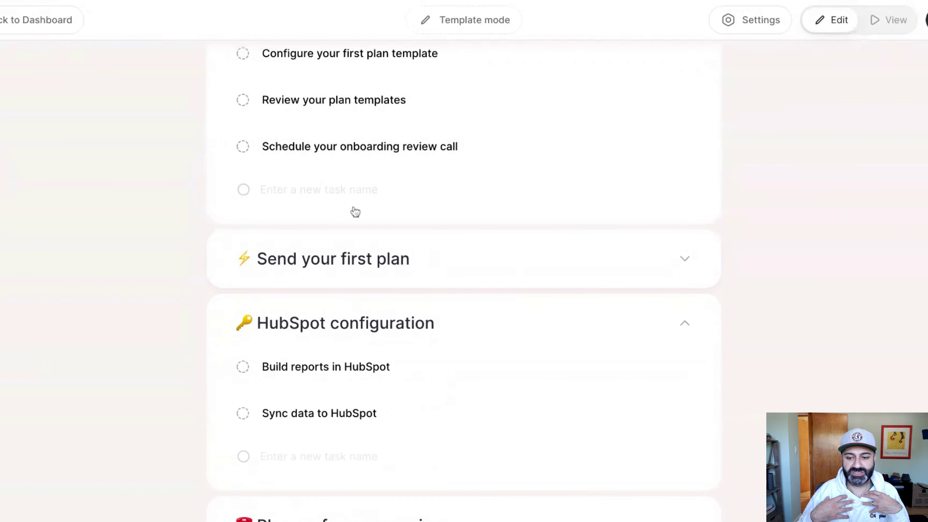
left_click_drag(248, 146, 434, 420)
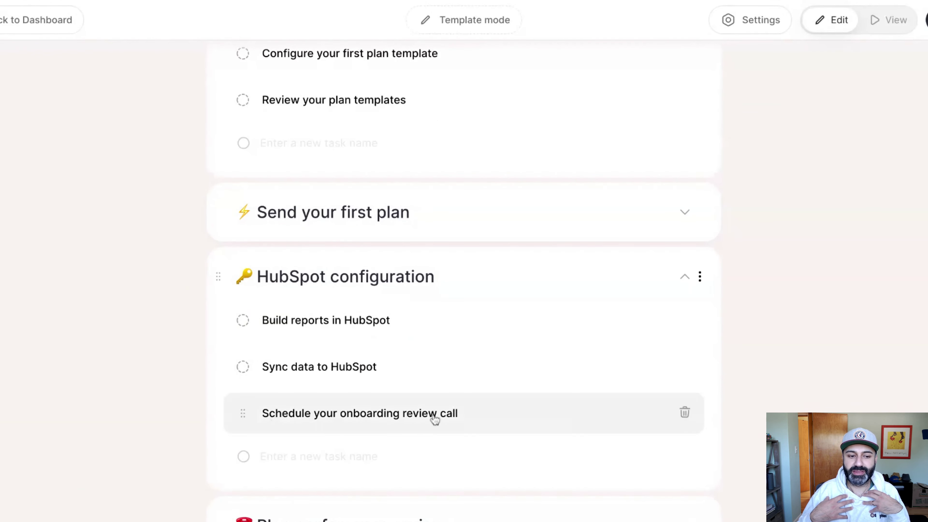
Collapse the HubSpot configuration, Plan perfomance review and Template configuration phases and return to the Getting started phase.
left_click(685, 277)
left_click(684, 341)
scroll(647, 324, "up", 3)
left_click(685, 168)
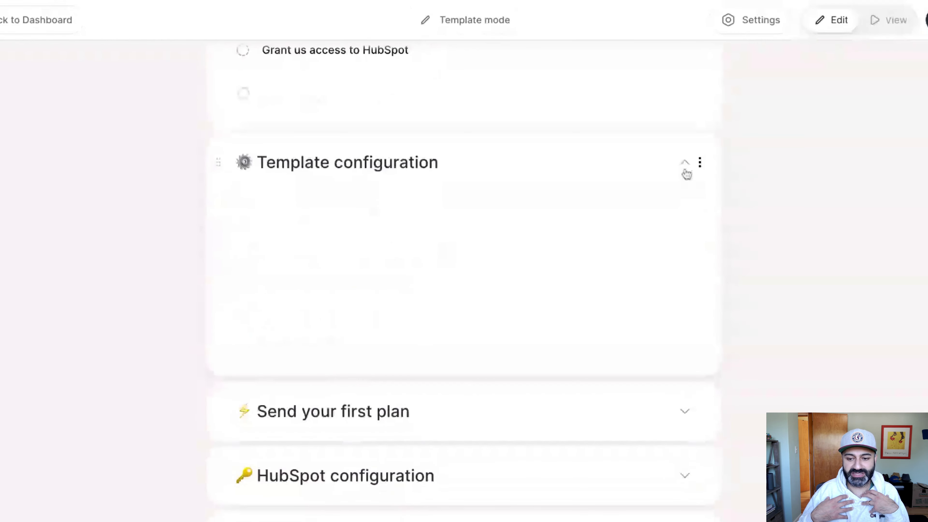
scroll(671, 178, "up", 4)
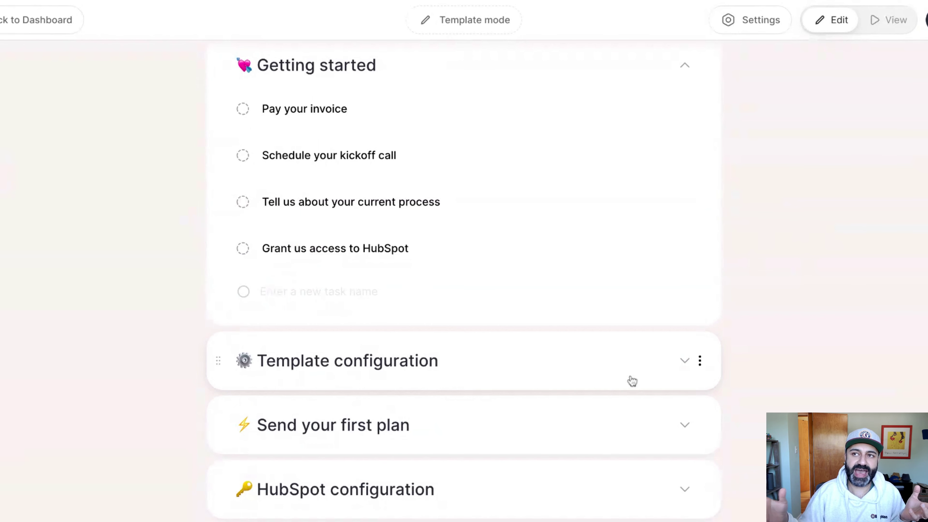
Expand HubSpot configuration, assign its "Sync data to HubSpot" task to the Coordinator role, and return to the phase list.
scroll(632, 381, "down", 1)
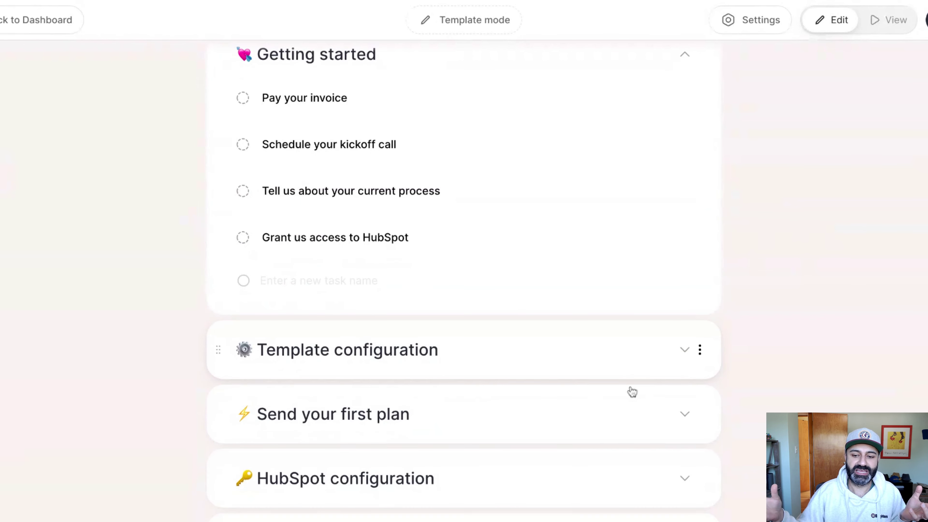
scroll(632, 391, "down", 5)
left_click(499, 272)
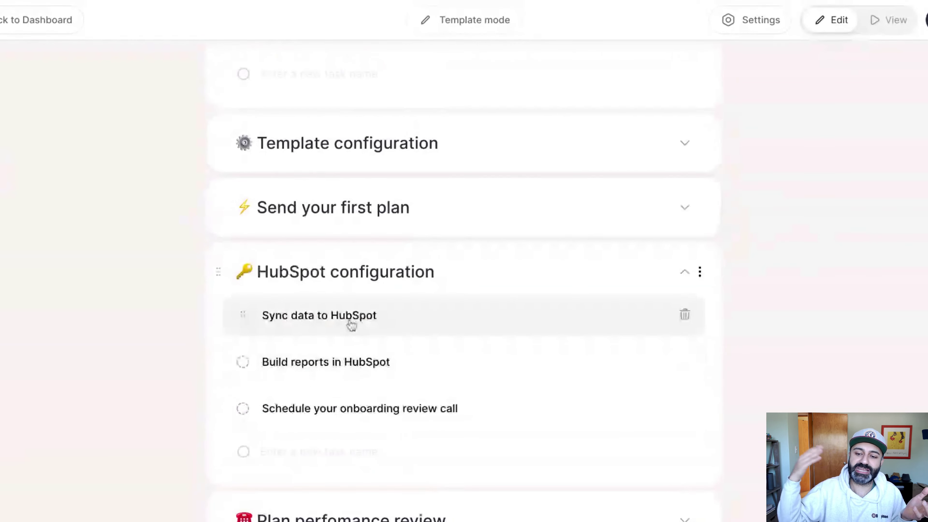
left_click(429, 320)
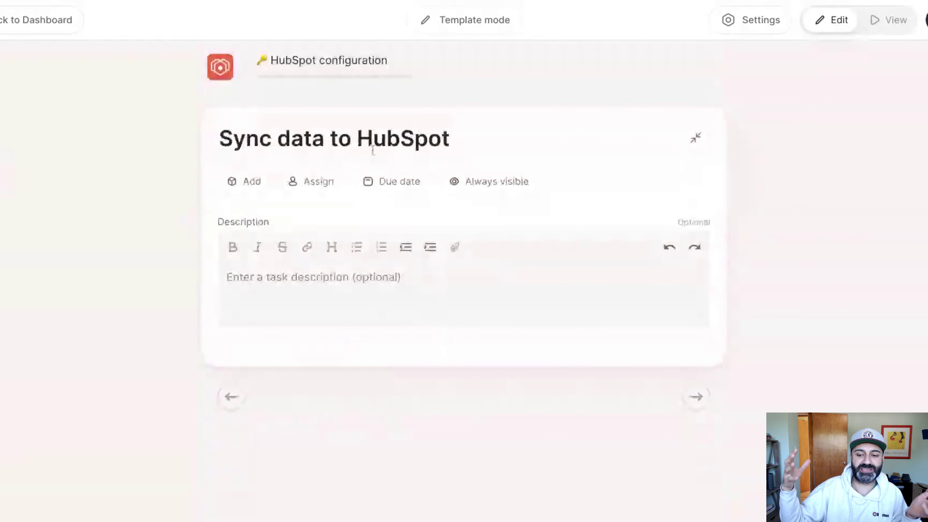
left_click(316, 183)
left_click(353, 227)
left_click(378, 282)
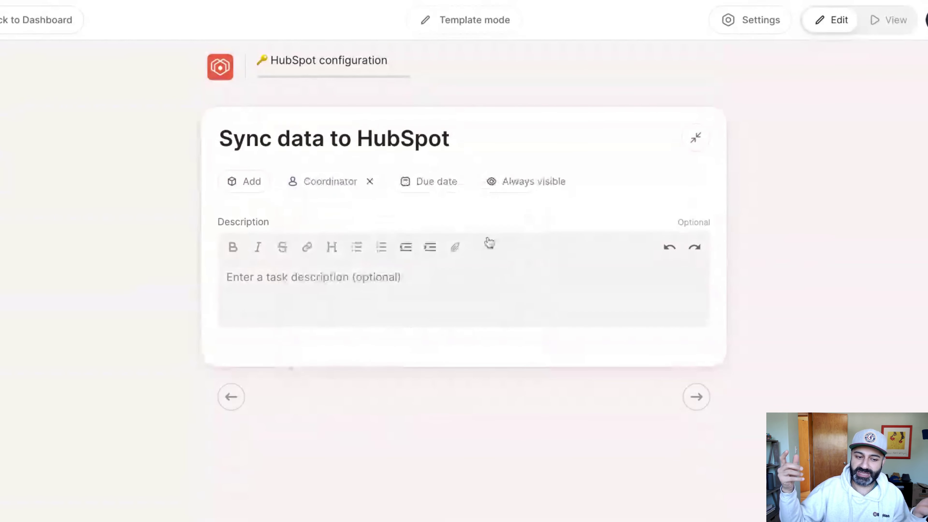
left_click(695, 141)
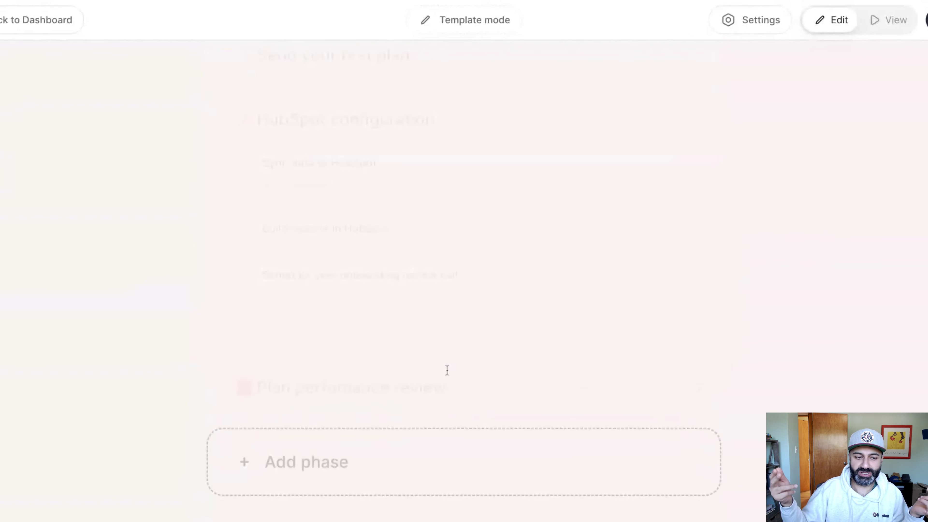
Open the "Build reports in HubSpot" task and assign it to the Coordinator role.
left_click(360, 236)
left_click(310, 181)
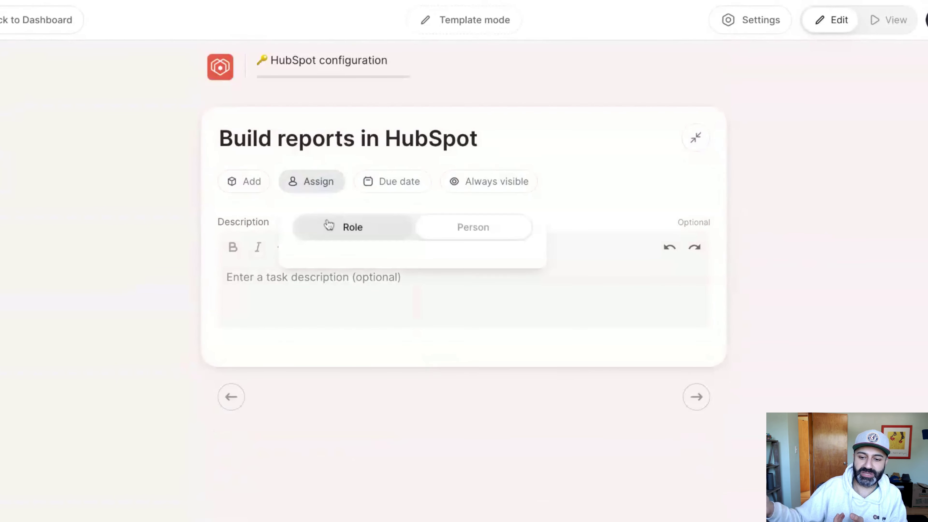
left_click(342, 228)
left_click(346, 265)
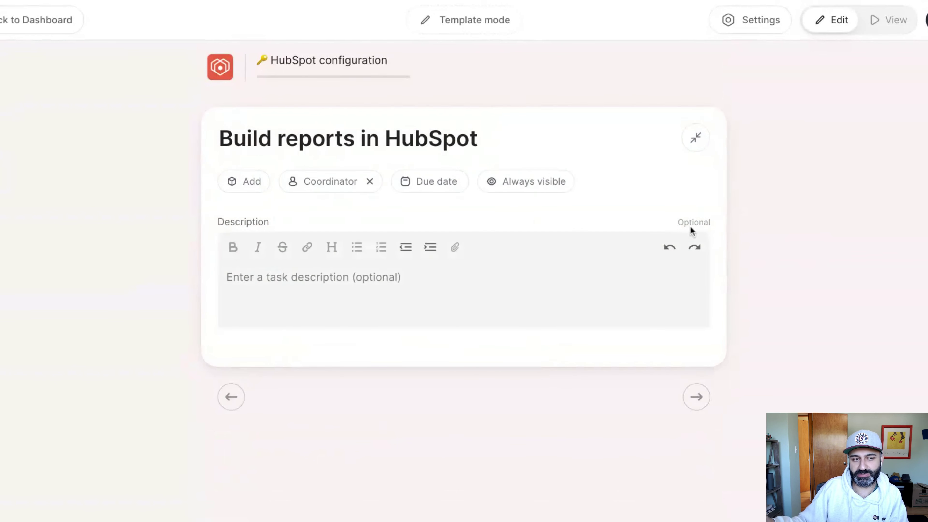
Assign the "Schedule your onboarding review call" task in HubSpot configuration to the Point Person role and return to the phase list.
left_click(695, 139)
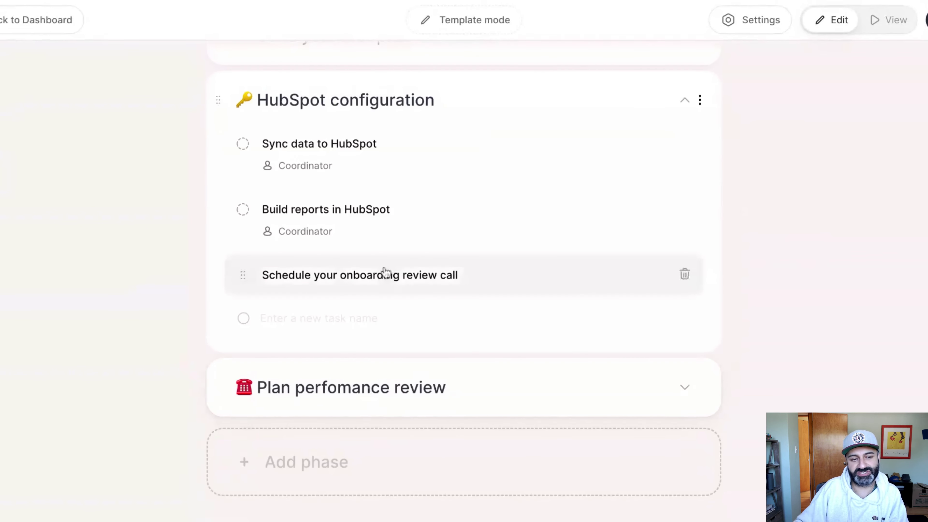
left_click(384, 271)
left_click(311, 181)
left_click(331, 234)
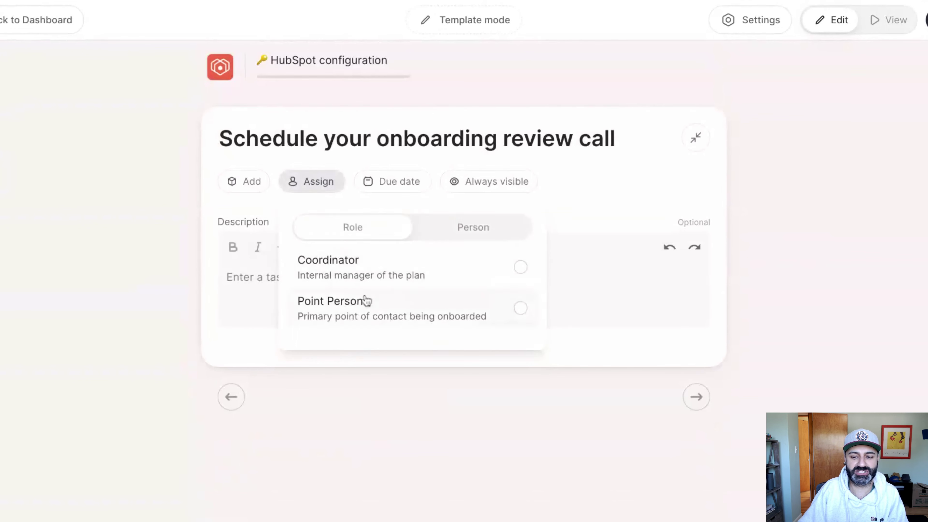
left_click(366, 302)
left_click(690, 139)
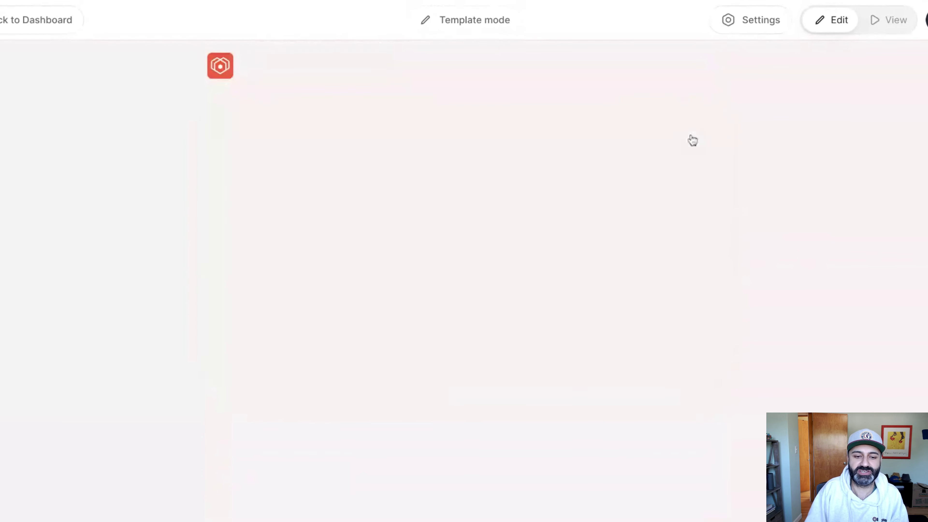
Add a file request labelled "Upload your current process docs" to the "Tell us about your current process" task in Getting started.
scroll(575, 281, "up", 3)
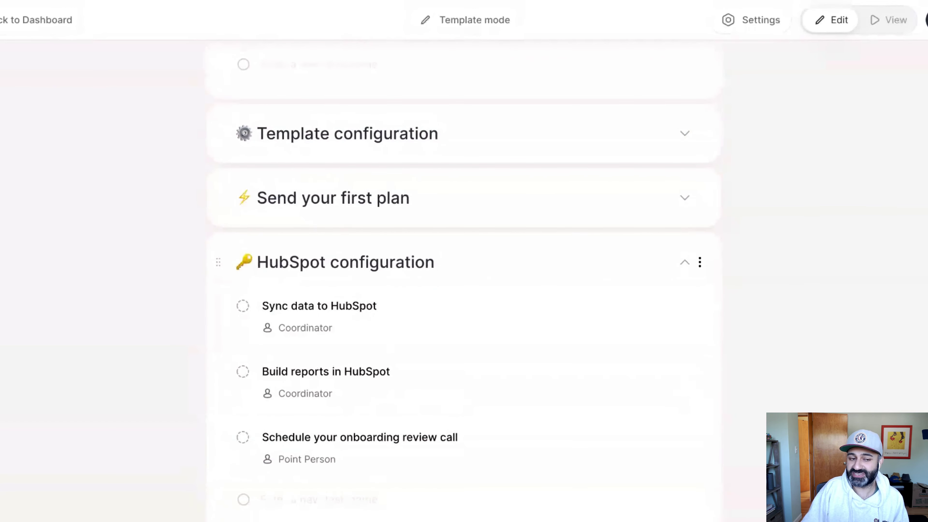
scroll(575, 270, "up", 2)
scroll(576, 288, "up", 3)
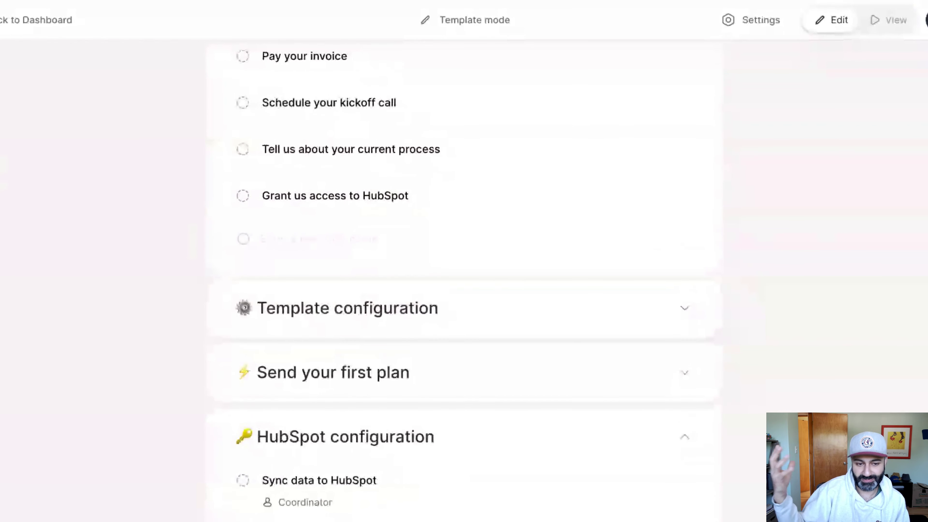
scroll(463, 283, "up", 2)
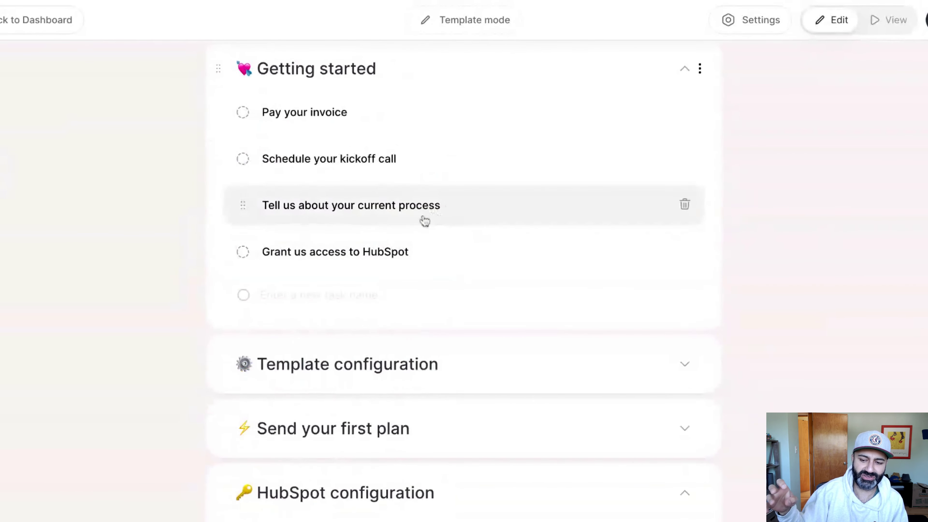
left_click(414, 214)
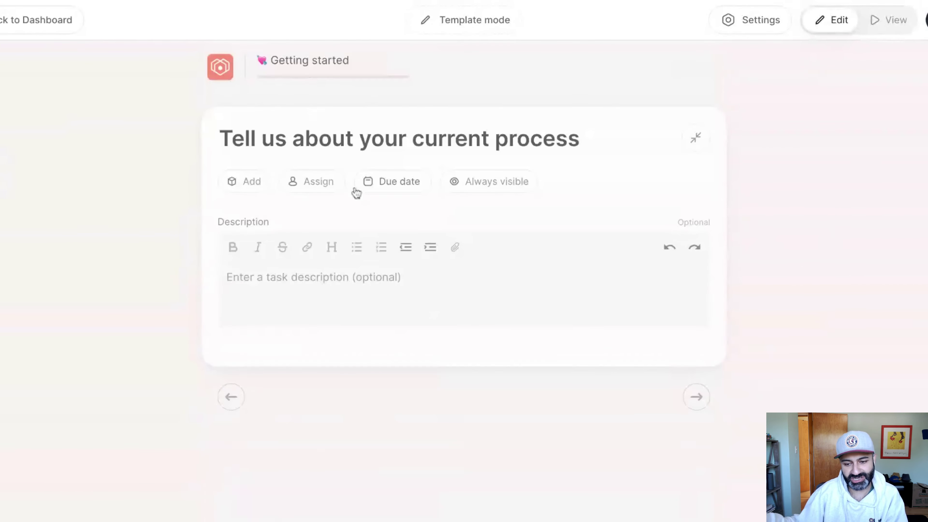
left_click(252, 181)
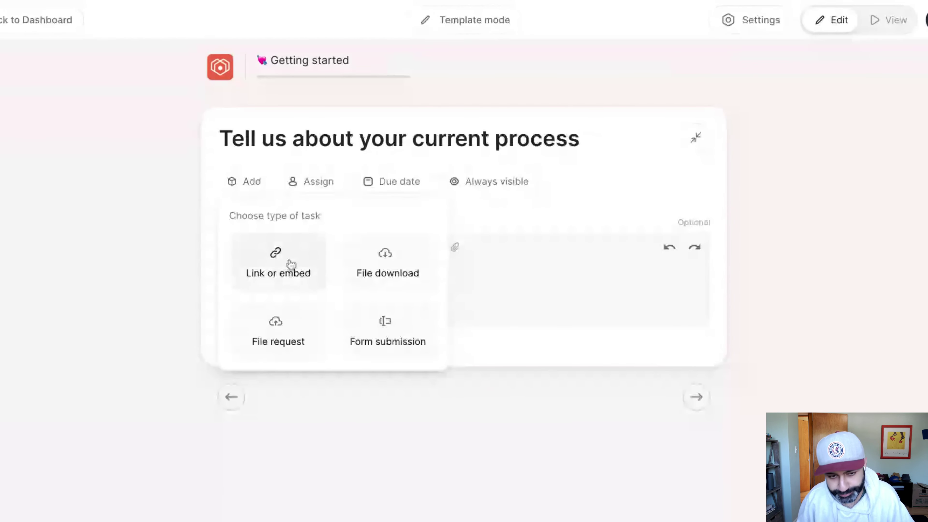
left_click(279, 337)
left_click(307, 396)
type("Upload your curr")
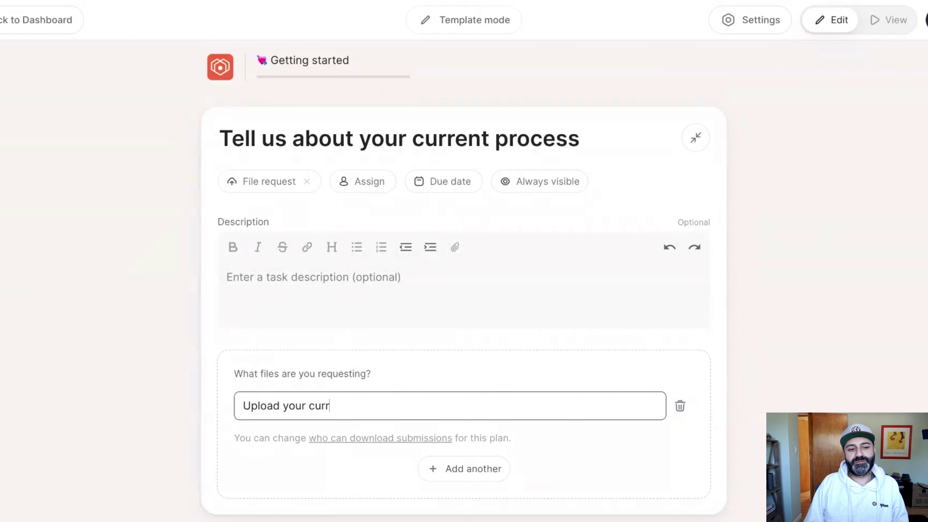
type("ent process docs")
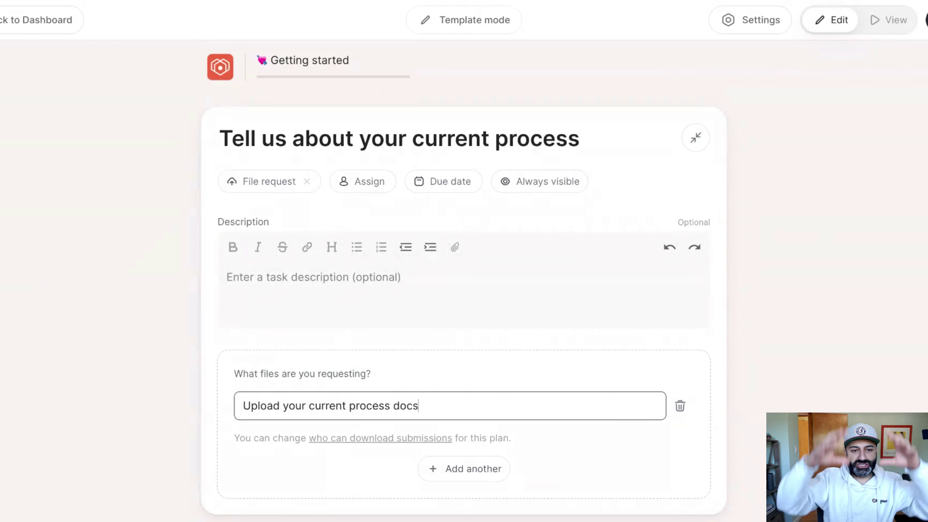
left_click(599, 442)
scroll(555, 448, "down", 1)
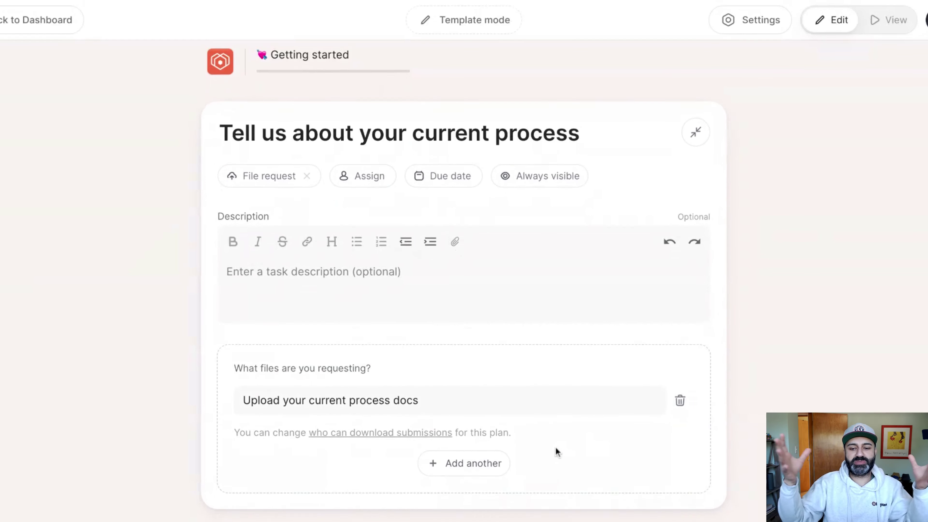
scroll(555, 446, "down", 2)
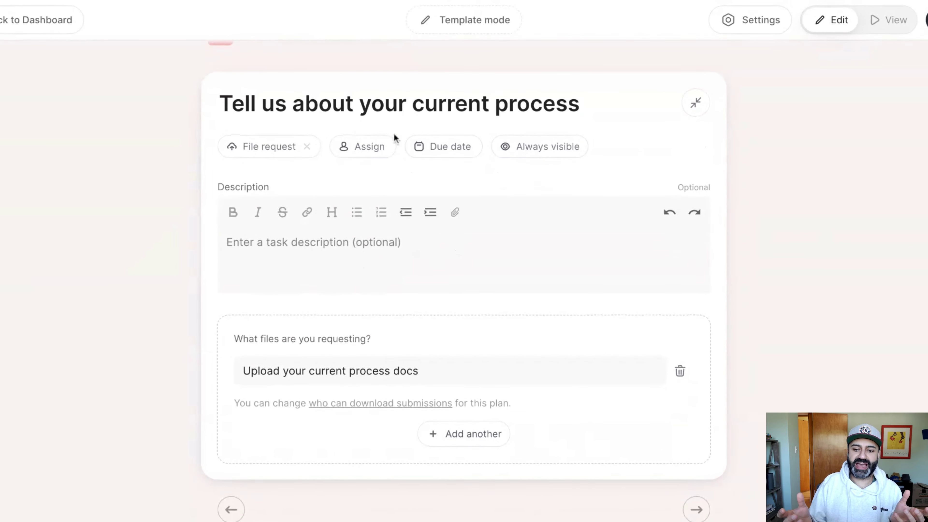
Assign the "Tell us about your current process" task to the Point Person role and return to the phase list.
left_click(376, 146)
left_click(389, 196)
left_click(402, 269)
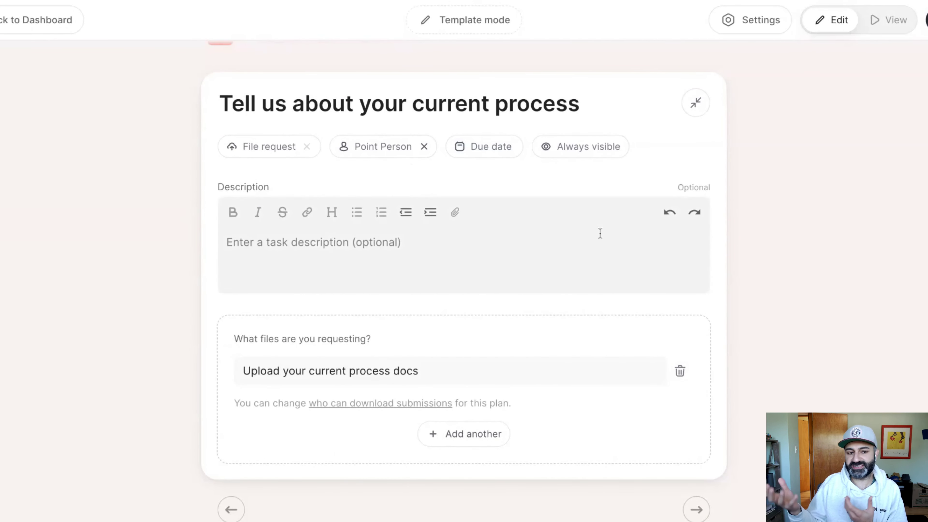
key("Escape")
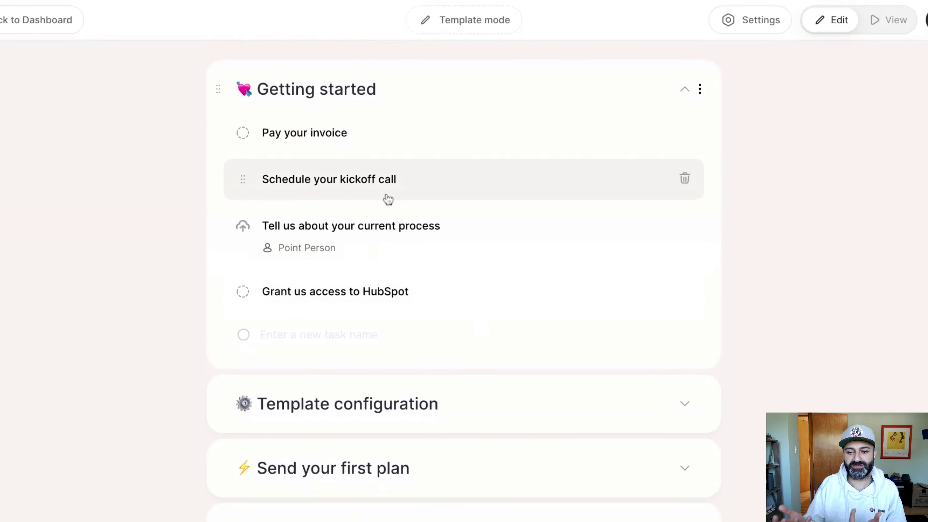
Open the "Schedule your kickoff call" task in Getting started and set its type to Link or embed.
left_click(371, 192)
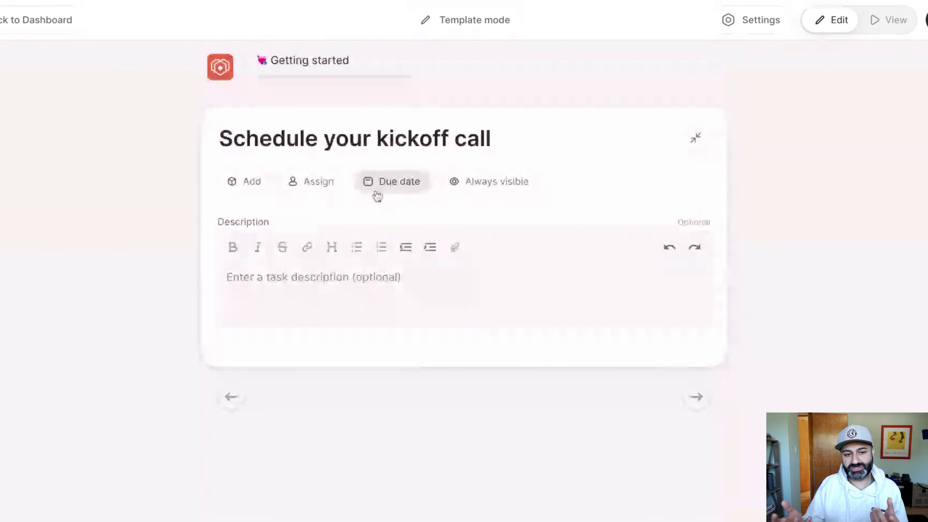
left_click(252, 182)
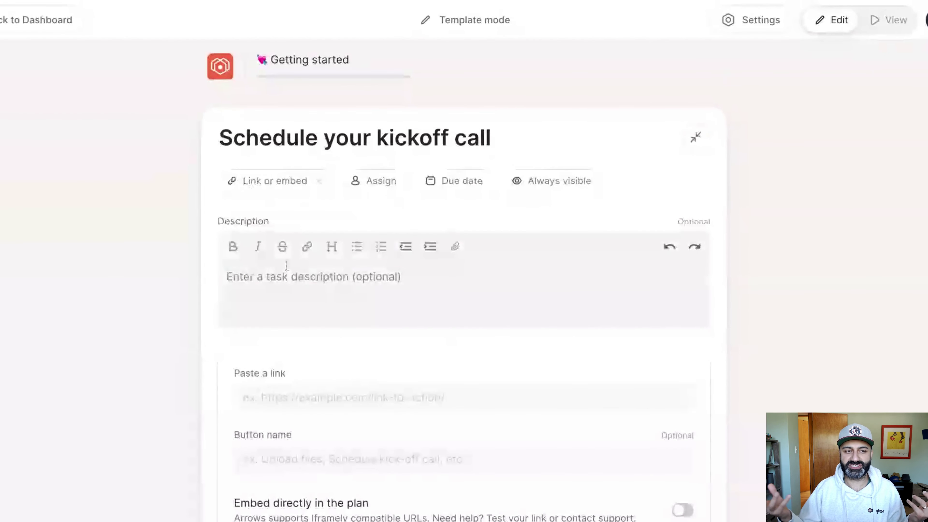
scroll(319, 216, "down", 2)
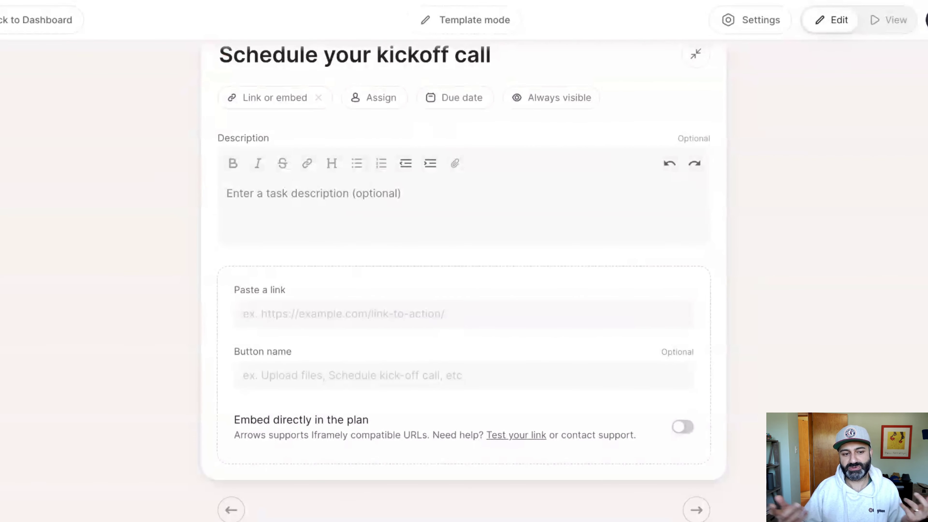
Describe the kickoff call with its host and ✅ items: confirm your goals, review your process documents, cover all next steps, schedule all future onboarding and review calls.
left_click(227, 193)
type("You'll be meeting with Shareil from our team.  During this call we will...  ✅ confirm your goals ✅ review your process documents ✅ cover all next steps ✅ schedule all future onboarding and review calls")
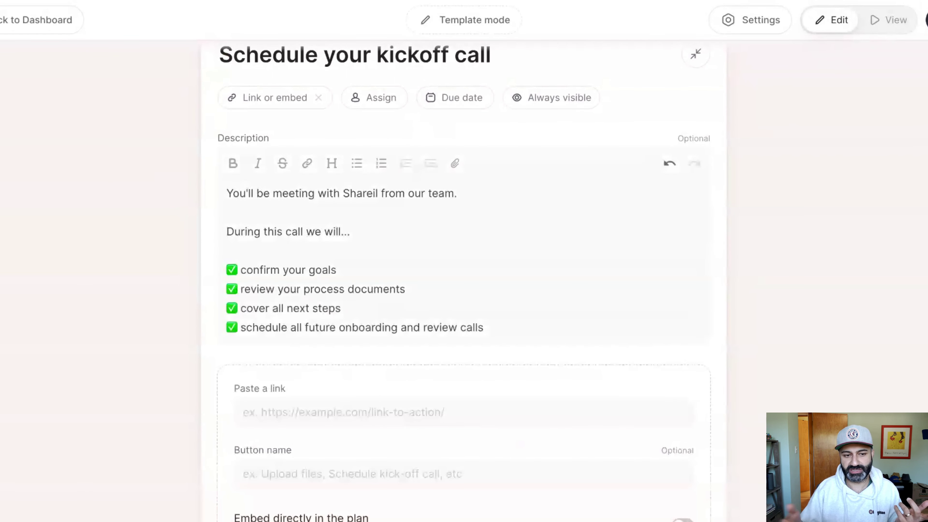
Embed the HubSpot meetings link for the onboarding call directly in the kickoff call task and preview the task in view mode.
left_click(365, 412)
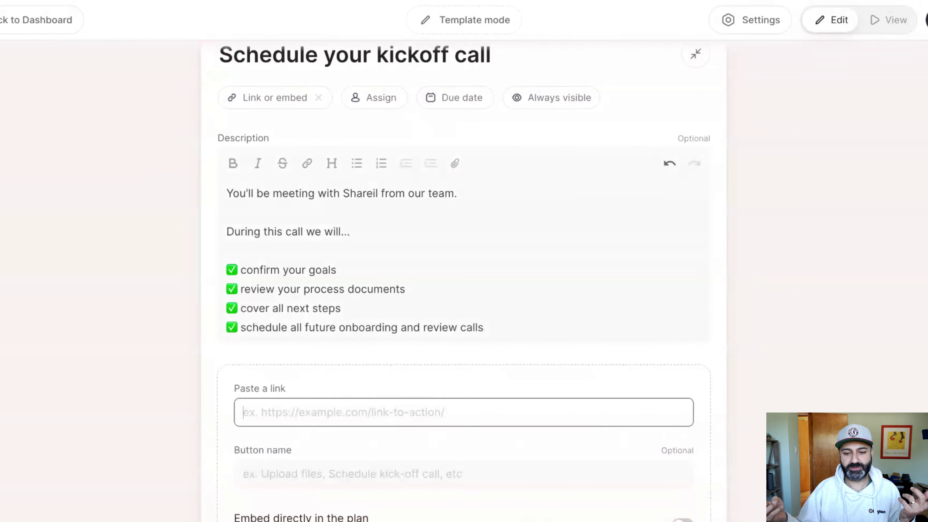
type("https://meetings.hubspot.com/shareil/arrows-onboarding-call")
scroll(360, 416, "down", 3)
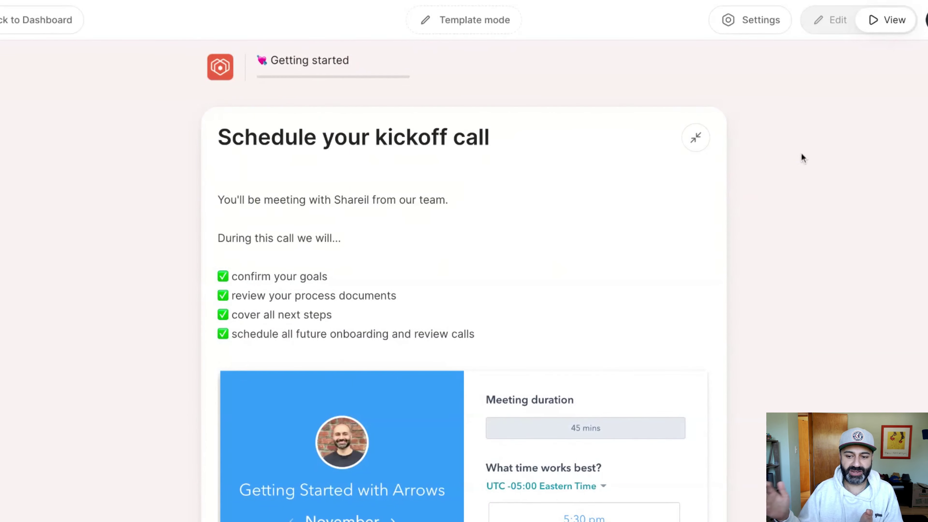
scroll(755, 223, "down", 3)
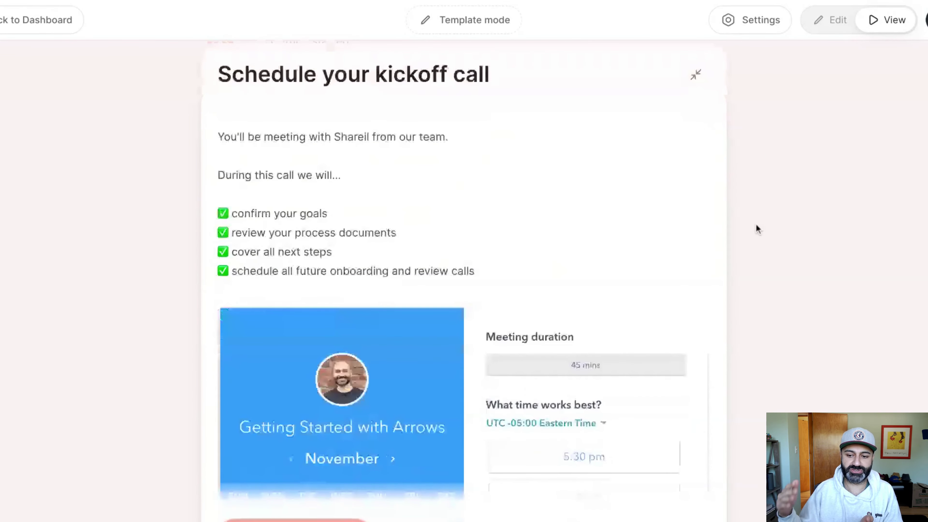
scroll(756, 223, "down", 1)
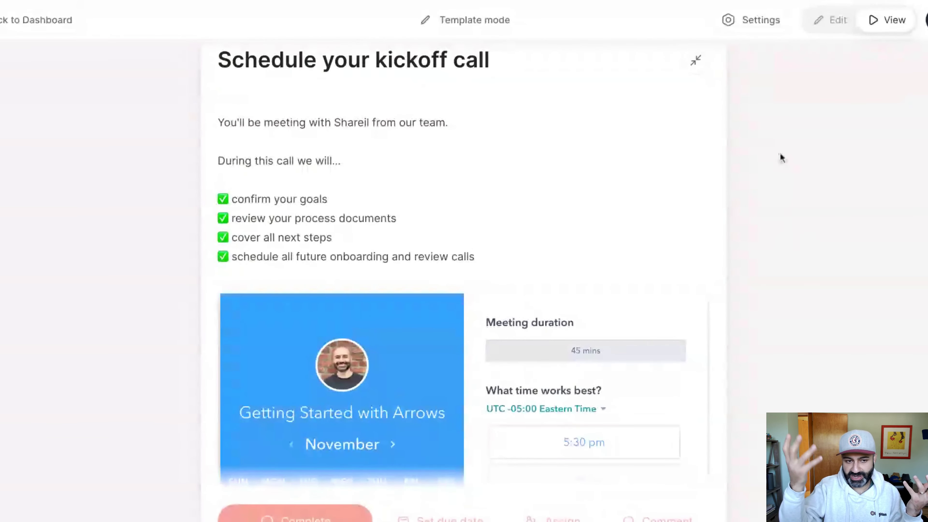
Return to edit mode and assign the "Schedule your kickoff call" task to the Point Person role.
left_click(824, 27)
left_click(356, 187)
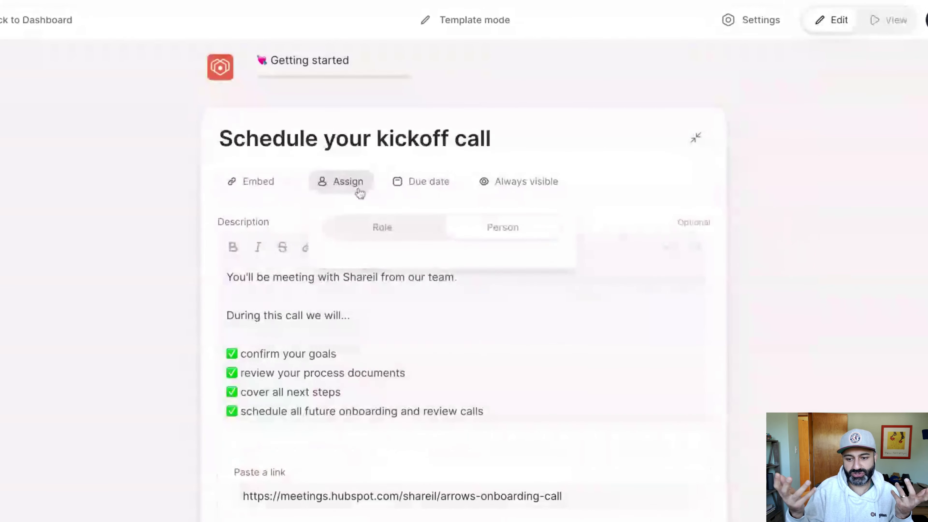
left_click(377, 229)
left_click(433, 308)
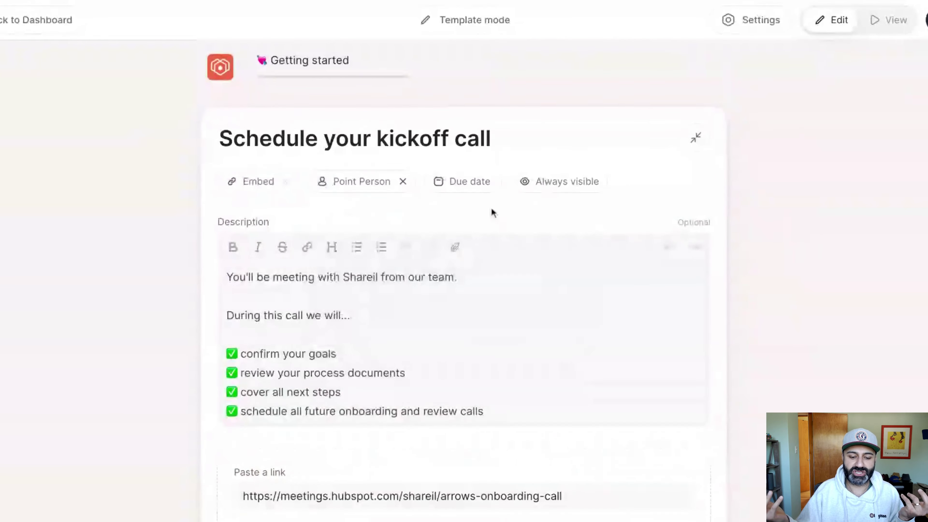
Set the kickoff call task's relative due date to 2 days after the start date and save it.
left_click(473, 181)
left_click(507, 272)
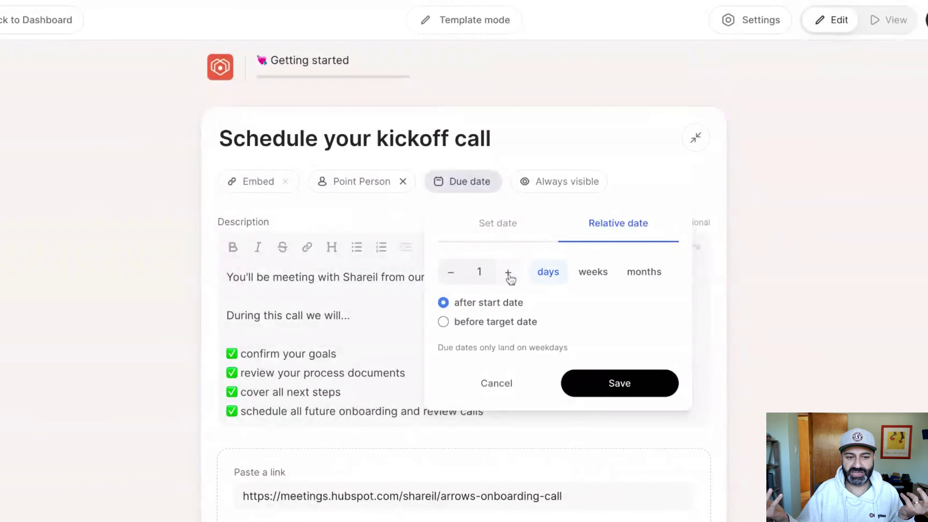
left_click(508, 272)
left_click(642, 387)
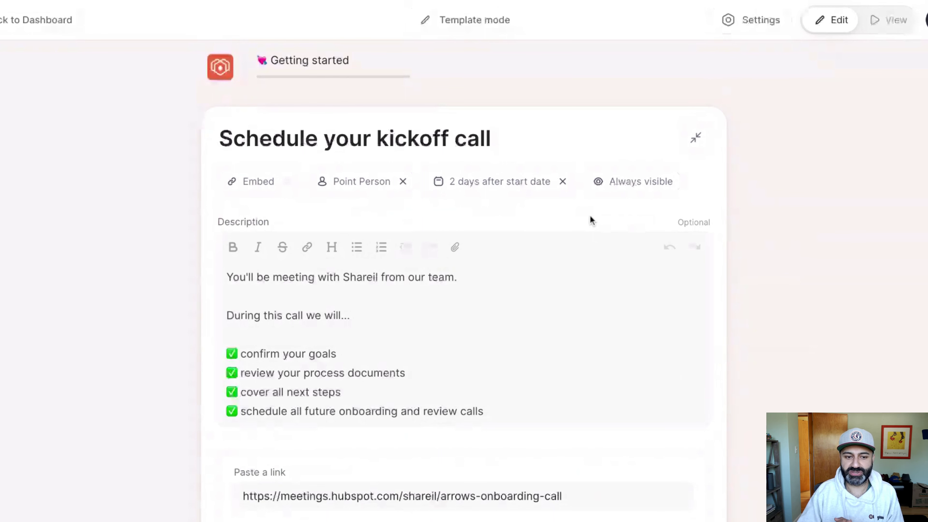
Preview the kickoff call task with its embedded booking calendar in view mode, and return to the phase list in edit mode.
scroll(590, 215, "down", 2)
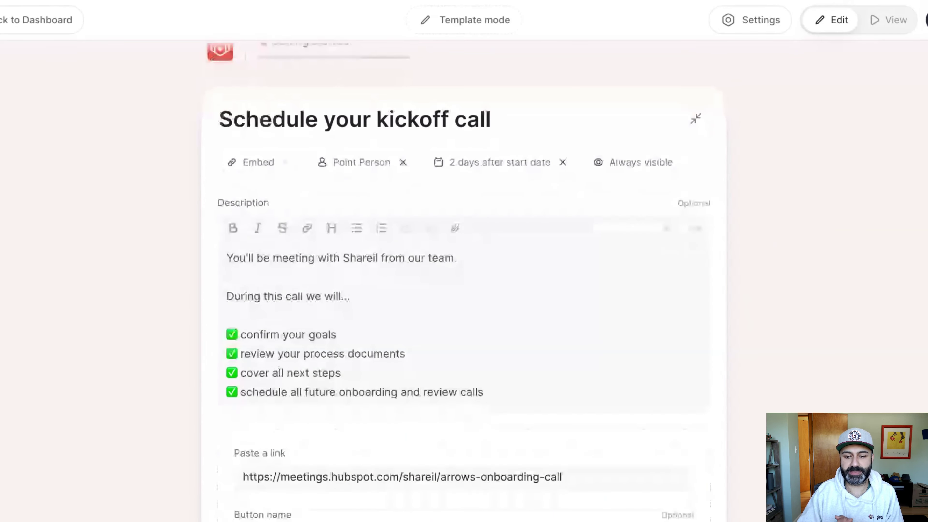
left_click(888, 19)
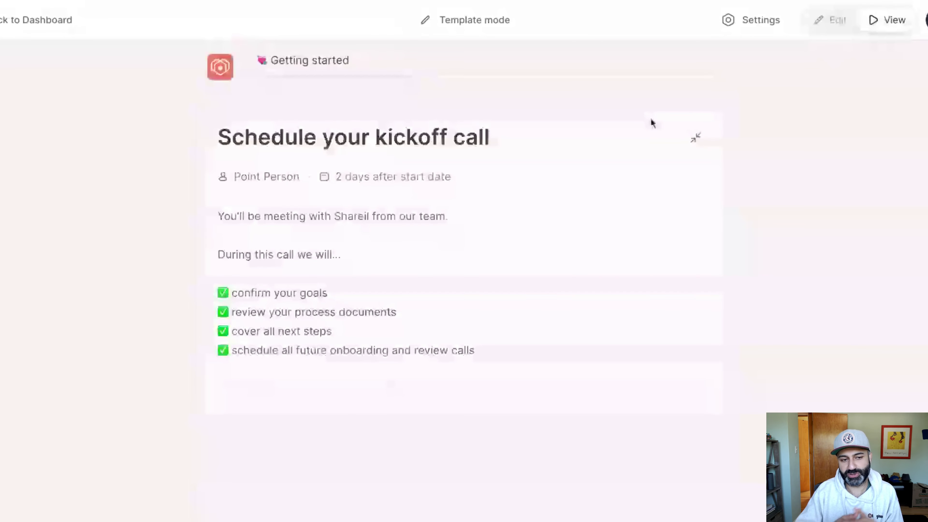
scroll(592, 182, "down", 1)
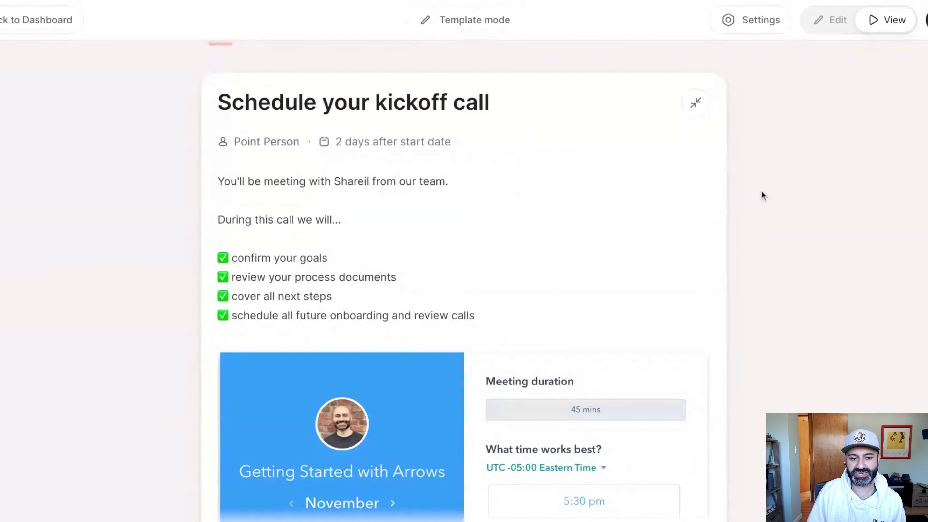
scroll(762, 196, "down", 1)
scroll(761, 195, "down", 2)
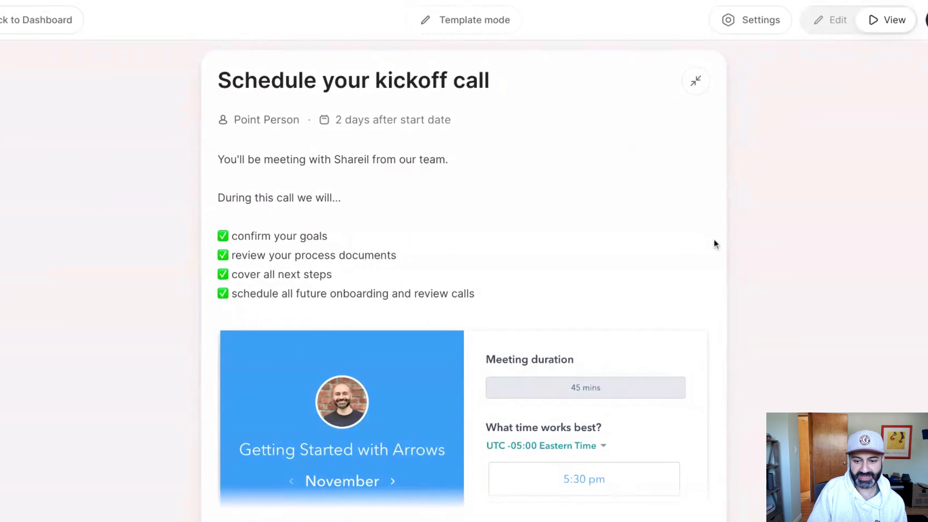
scroll(714, 240, "down", 3)
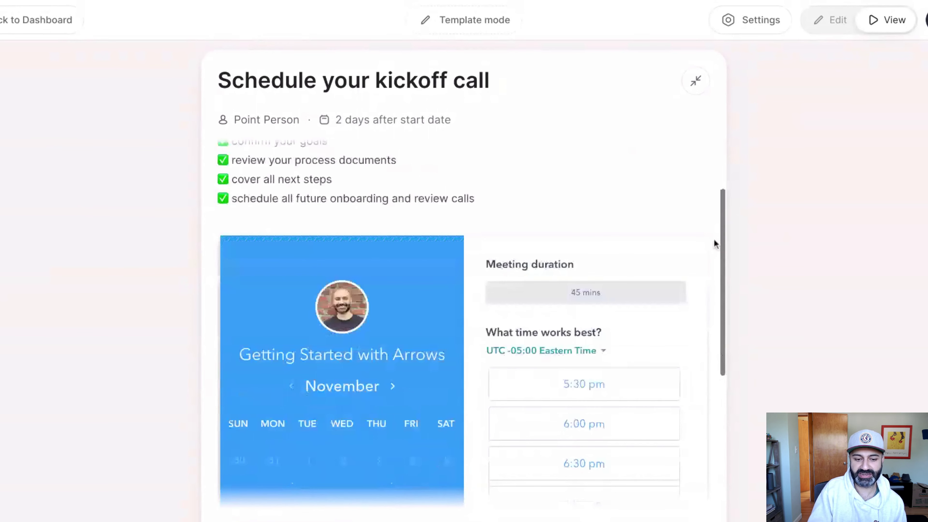
scroll(693, 265, "down", 5)
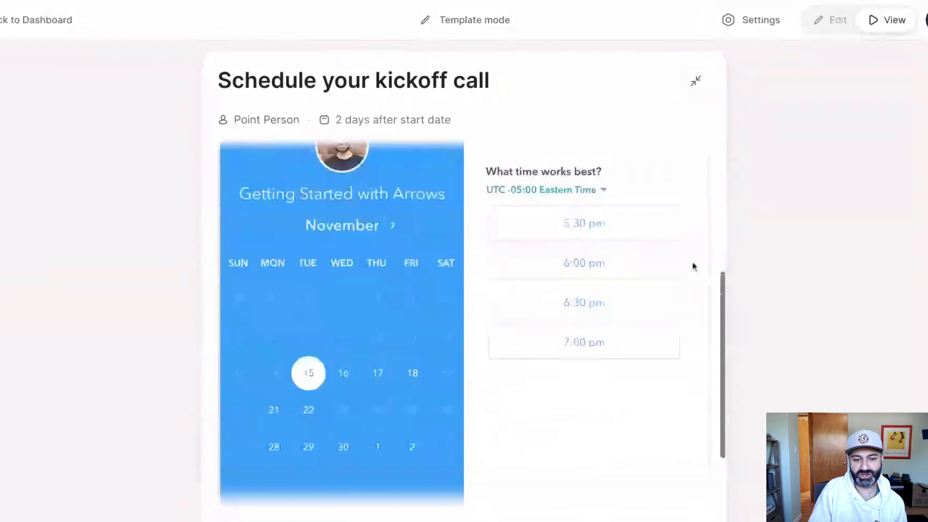
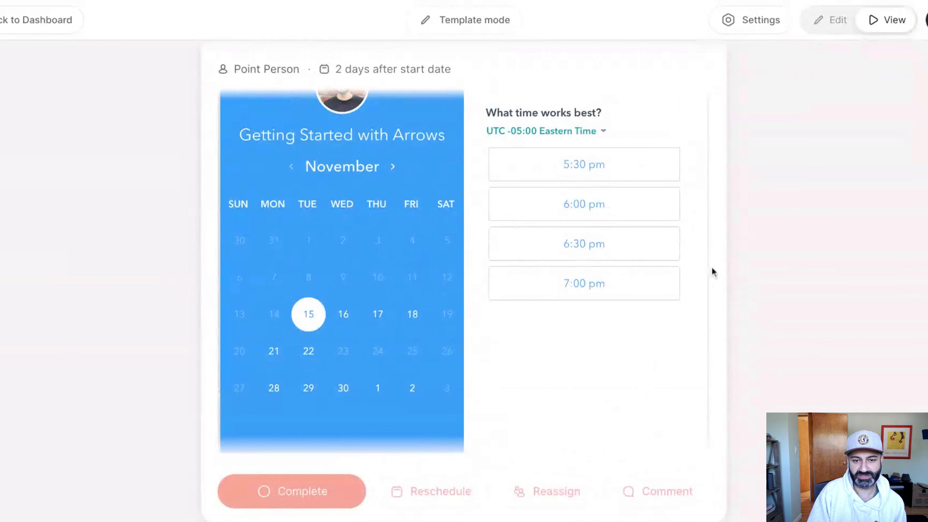
left_click(834, 33)
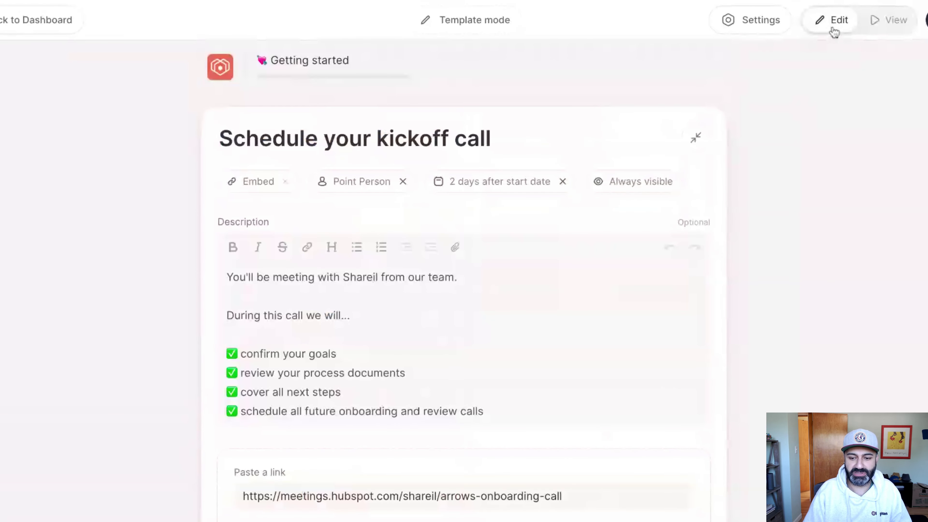
left_click(695, 137)
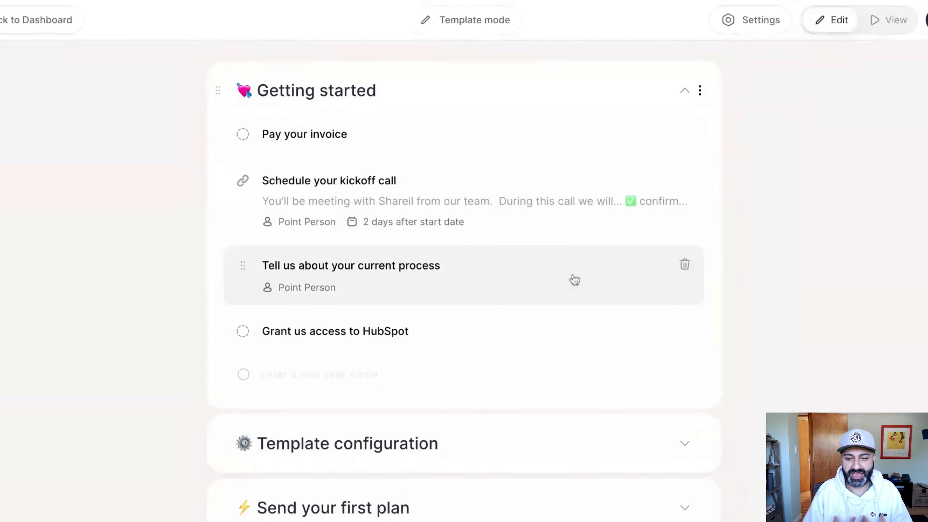
Assign the "Pay your invoice" task to the Point Person role and set its due date to 0 days after the start date.
left_click(460, 140)
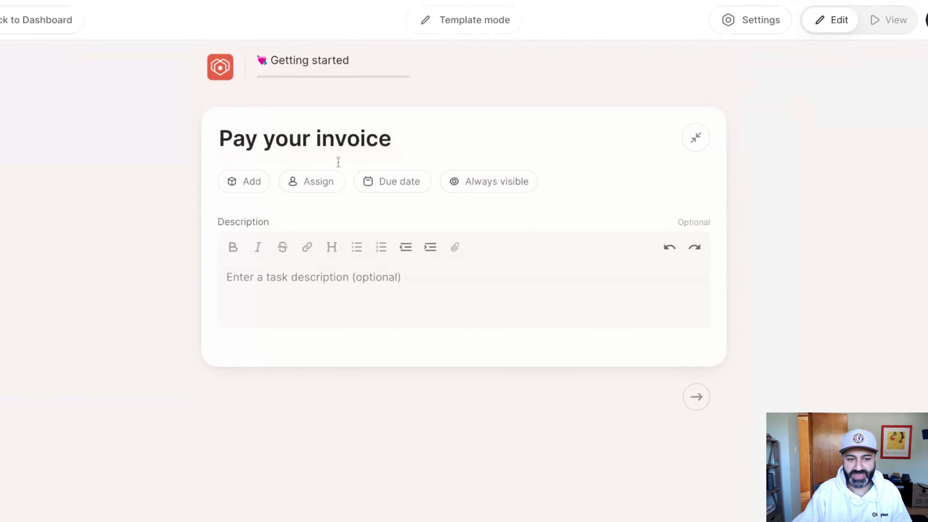
left_click(306, 182)
left_click(331, 227)
left_click(354, 315)
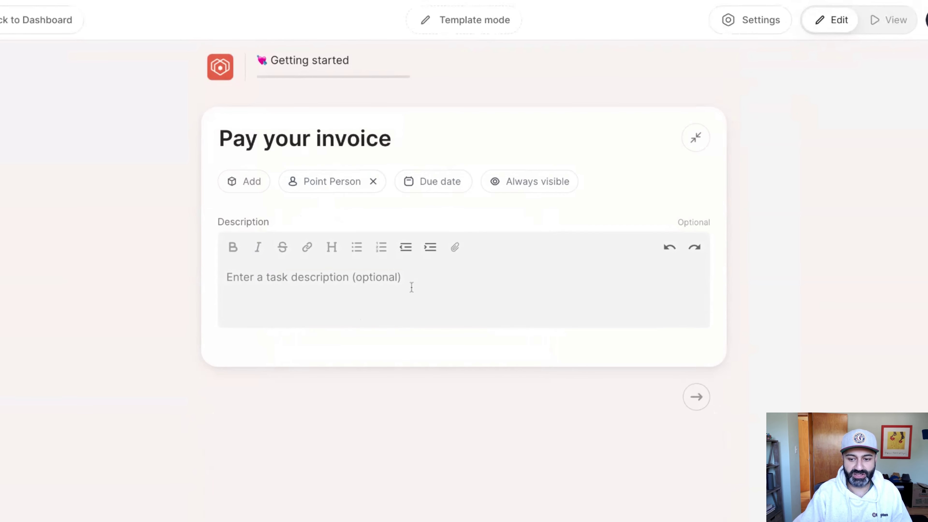
left_click(435, 181)
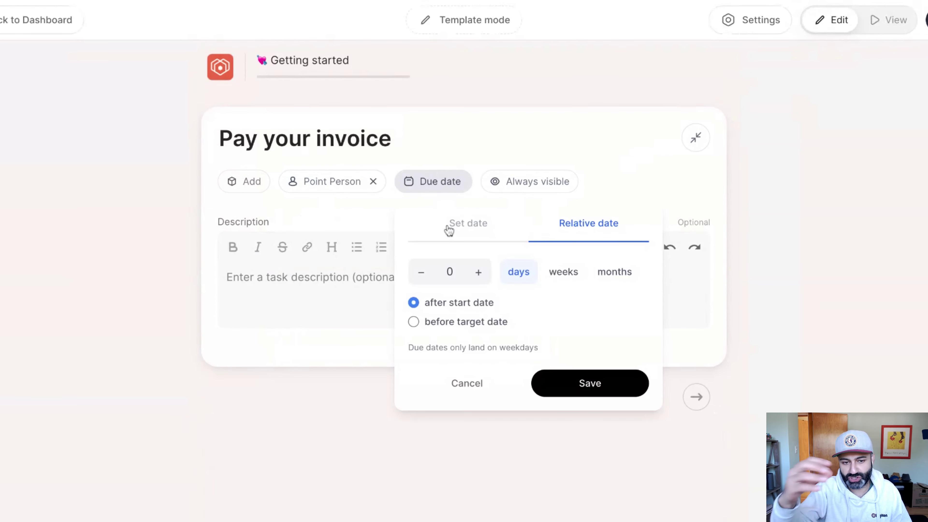
left_click(554, 377)
left_click(698, 150)
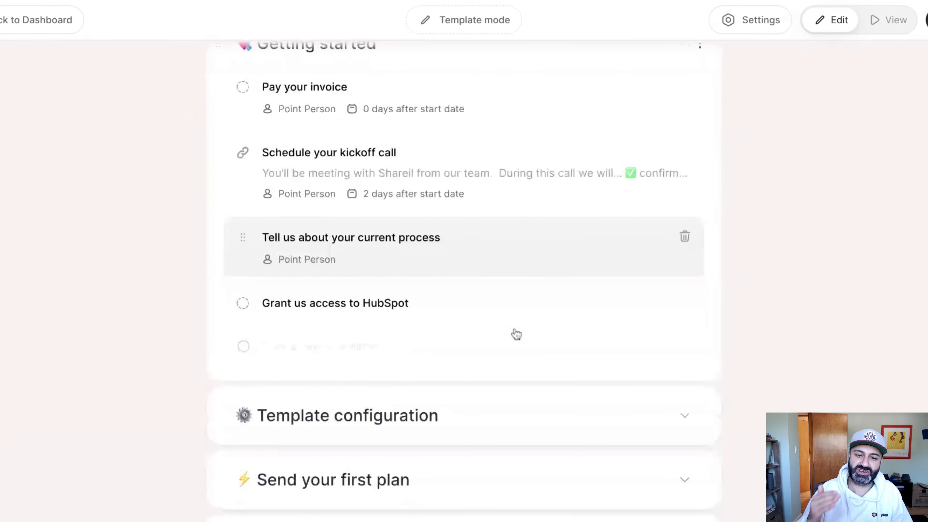
Assign the "Grant us access to HubSpot" task to the Point Person role and make it due 2 days after the start date.
scroll(521, 346, "down", 2)
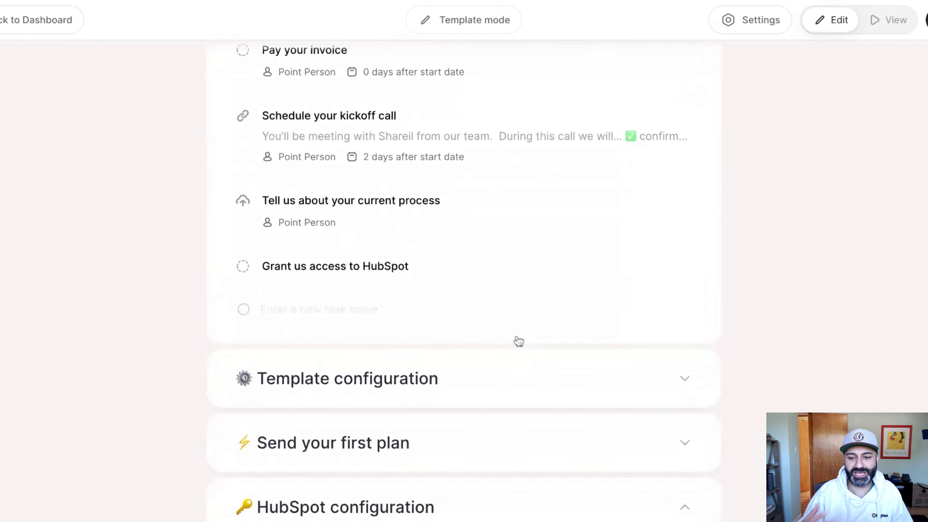
left_click(456, 278)
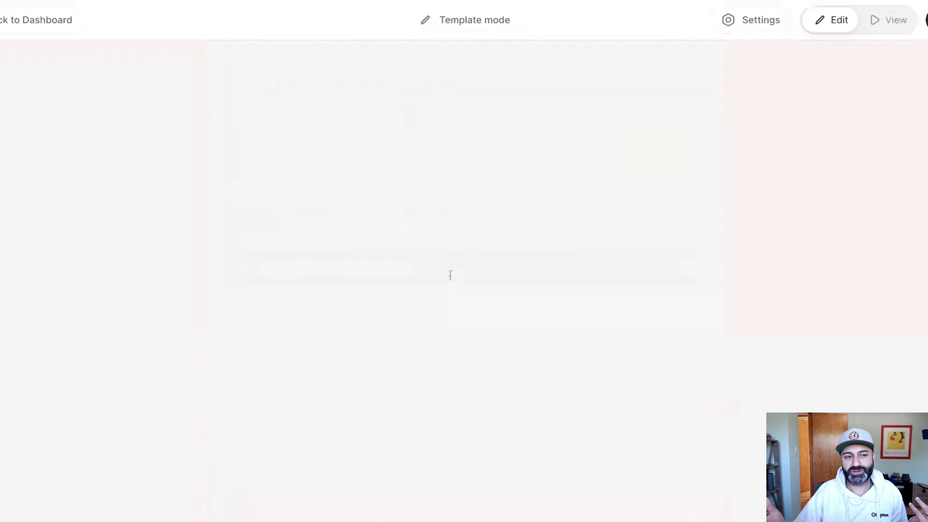
left_click(321, 184)
left_click(344, 322)
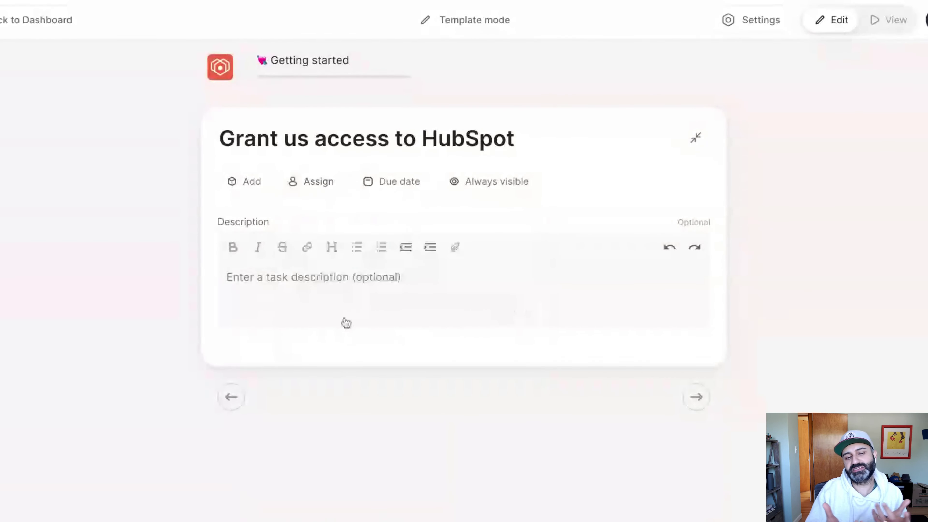
left_click(404, 190)
left_click(476, 279)
left_click(478, 281)
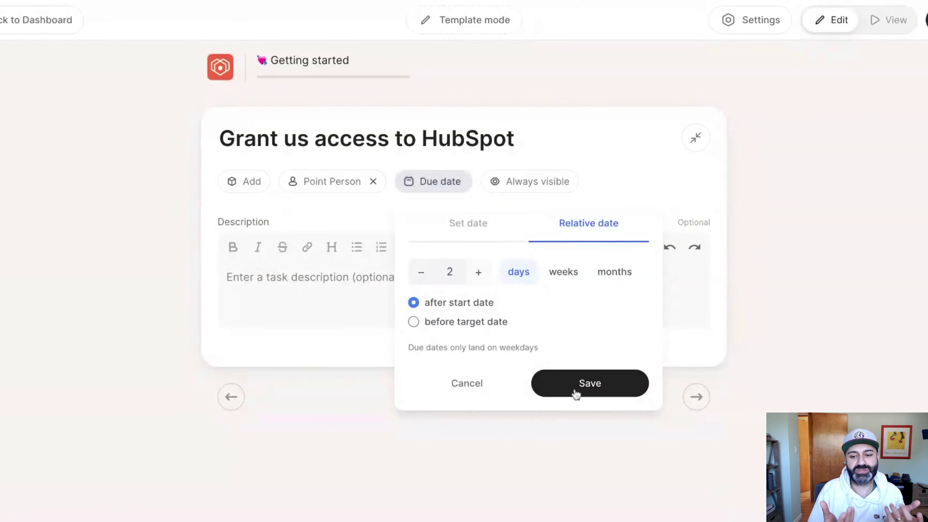
left_click(576, 387)
key("Escape")
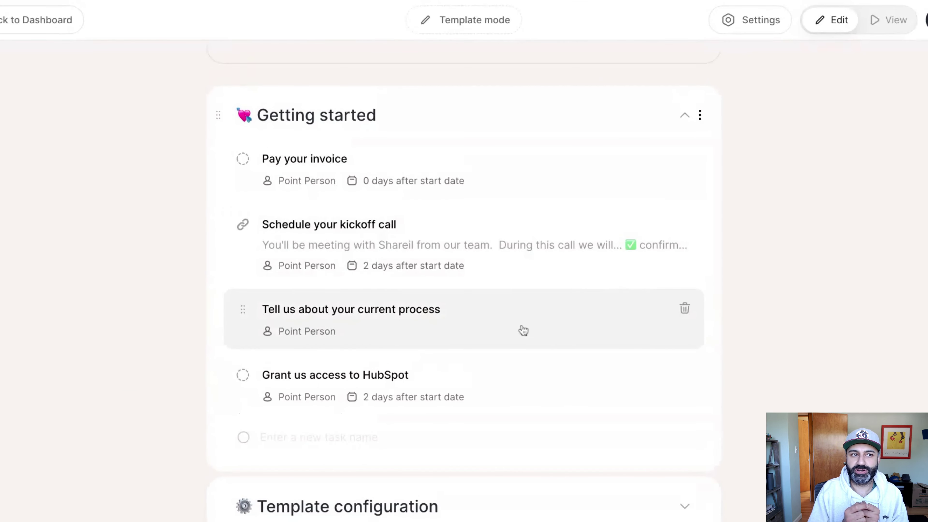
Set the "Tell us about your current process" task's due date to 2 days after the start date and return to the phase list.
left_click(510, 294)
left_click(478, 181)
left_click(528, 272)
left_click(528, 272)
left_click(642, 383)
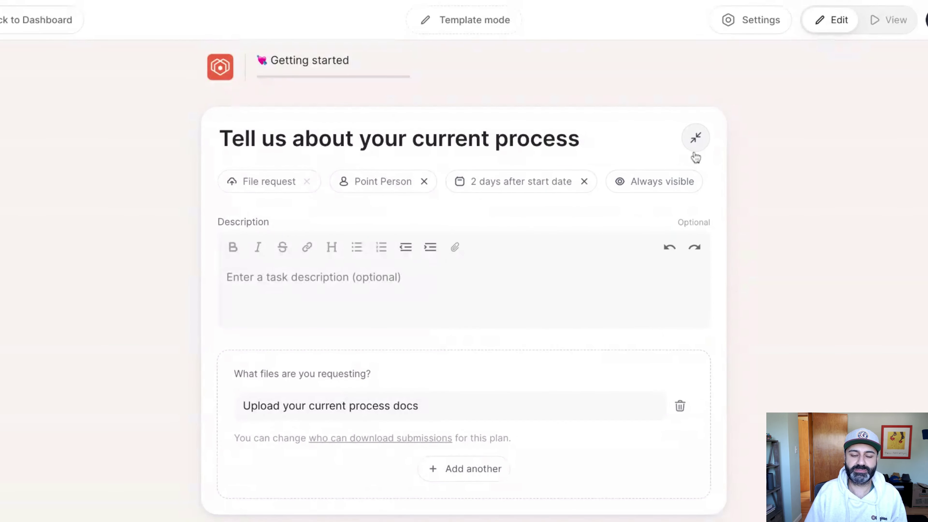
left_click(694, 144)
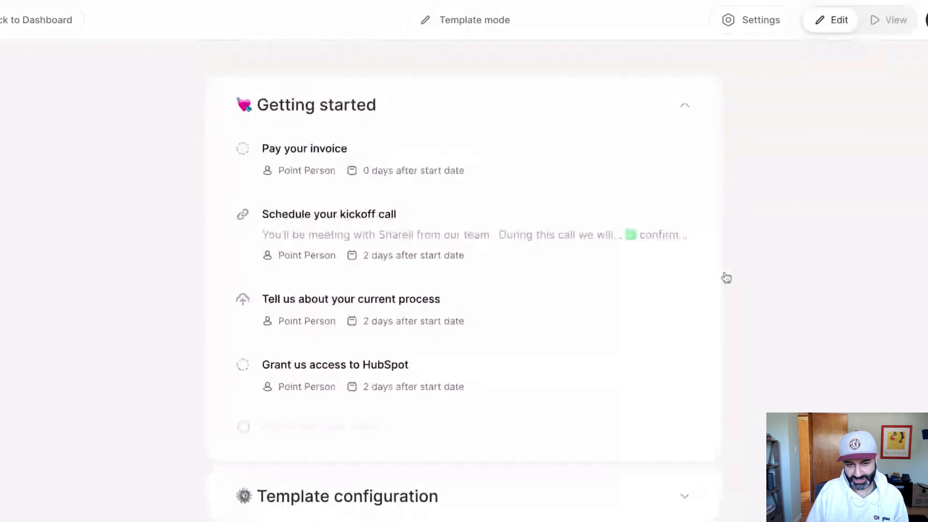
scroll(726, 278, "down", 2)
scroll(725, 278, "up", 1)
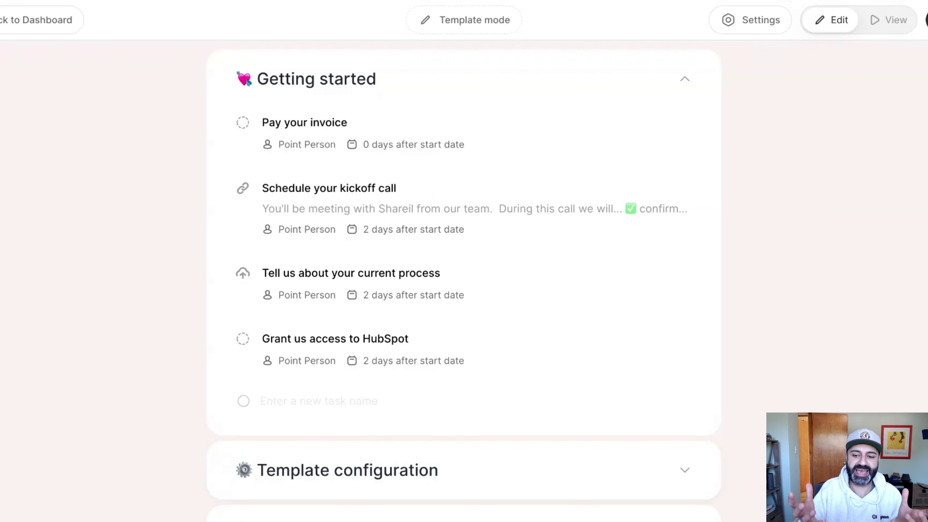
scroll(464, 292, "down", 1)
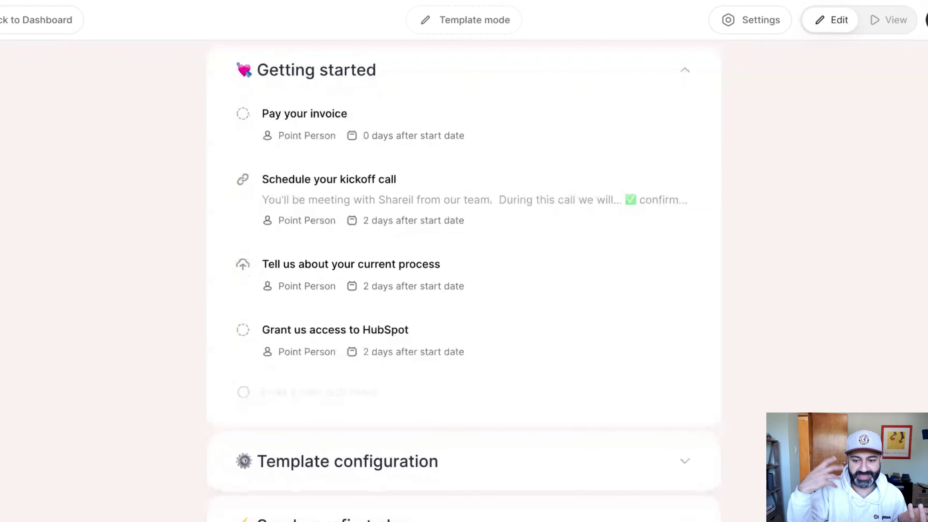
scroll(463, 283, "down", 1)
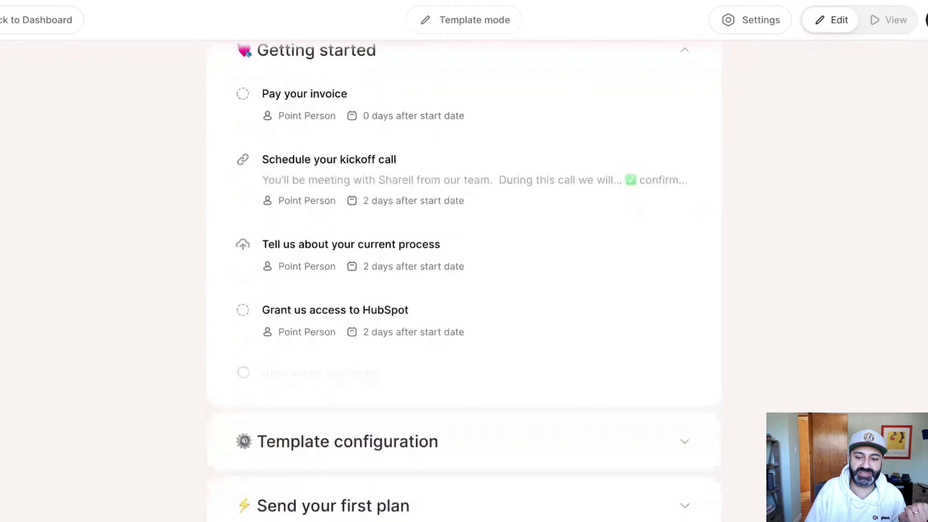
scroll(752, 317, "up", 1)
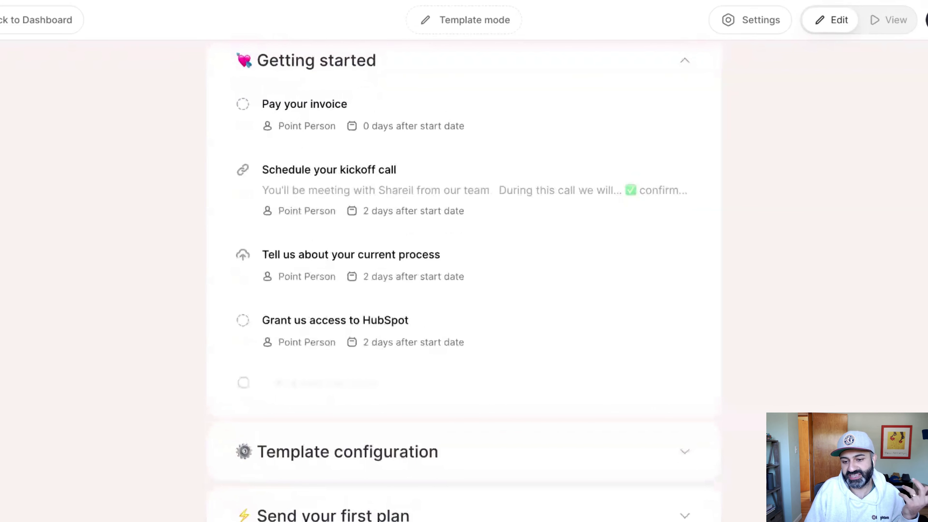
scroll(464, 283, "up", 1)
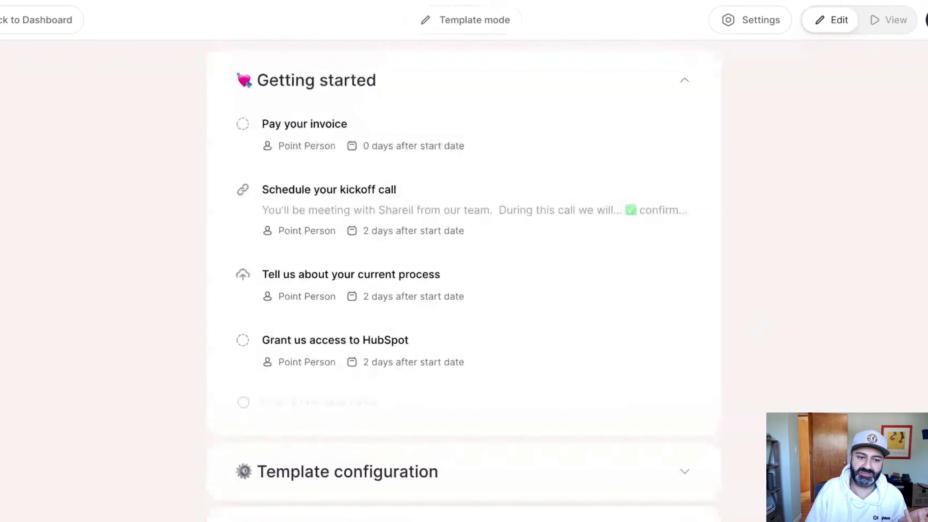
scroll(464, 285, "down", 1)
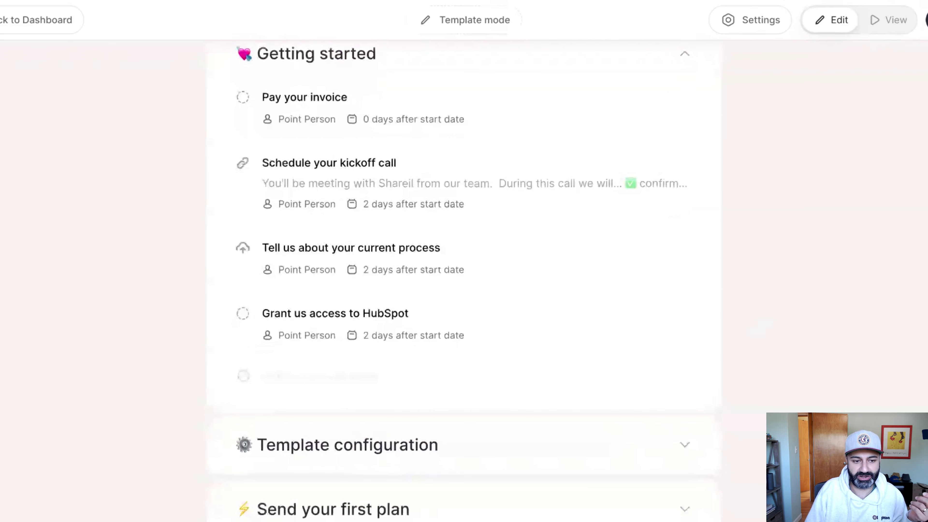
scroll(464, 256, "down", 1)
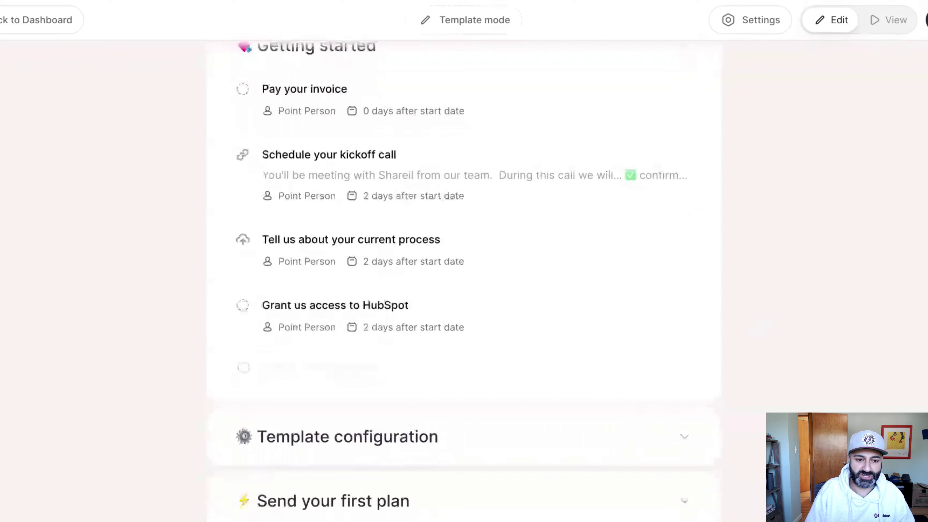
scroll(463, 281, "up", 1)
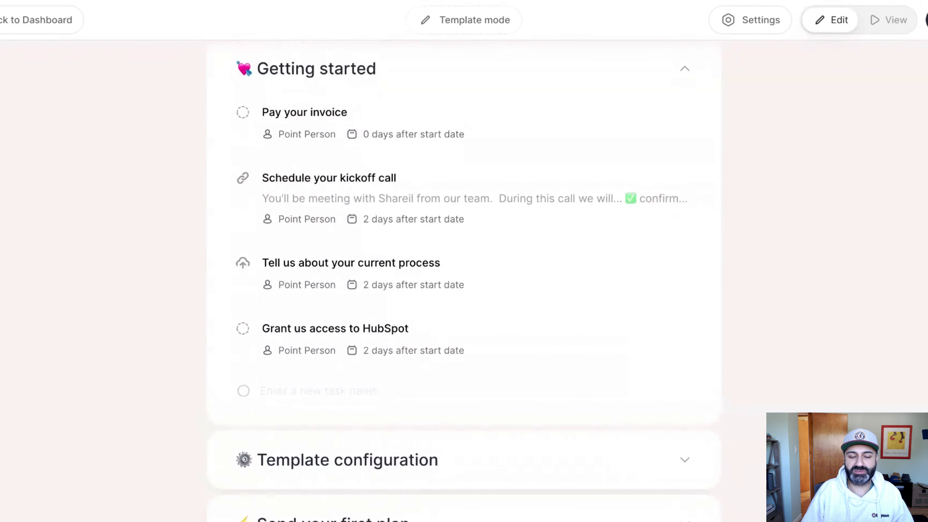
Switch the template to view mode and preview the plan's opening section and its first task, "Pay your invoice".
left_click(887, 20)
scroll(524, 286, "down", 4)
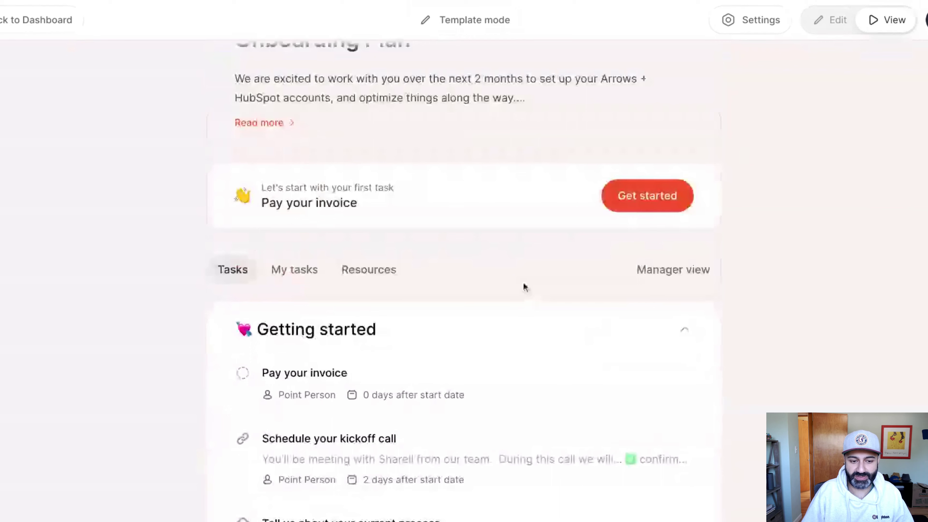
scroll(524, 287, "up", 2)
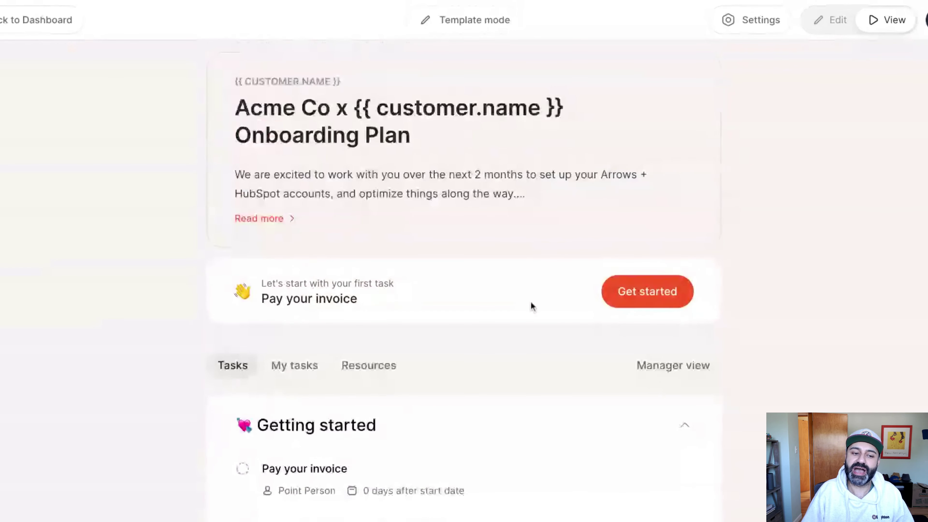
scroll(532, 307, "down", 2)
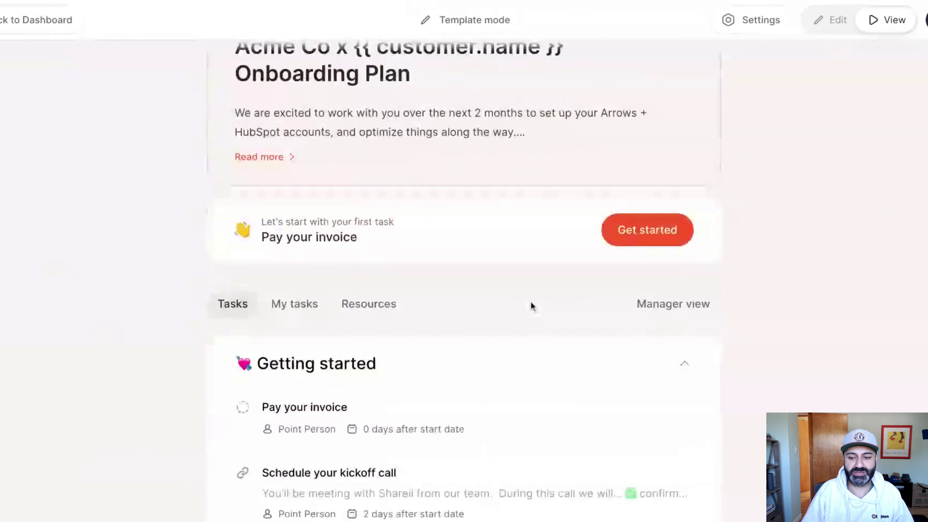
scroll(531, 306, "down", 1)
left_click(618, 199)
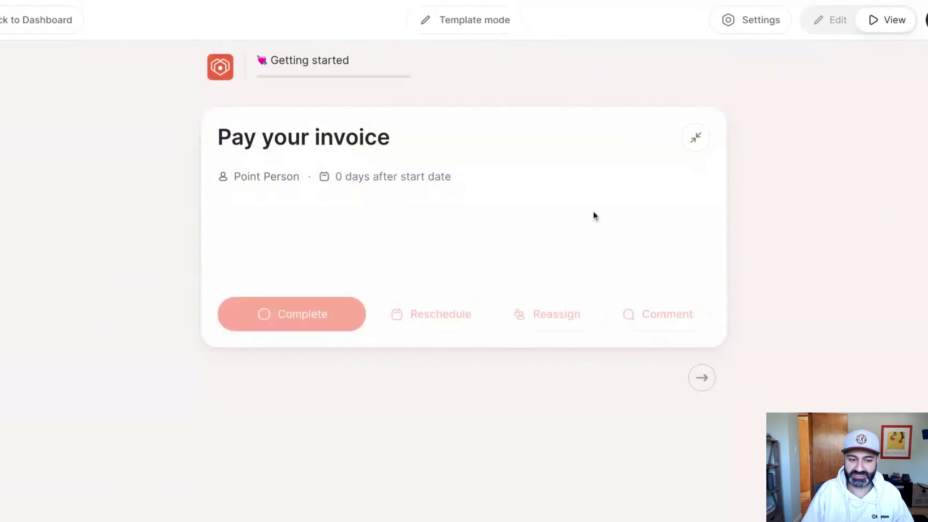
left_click(695, 137)
Preview the "Tell us about your current process" task with its file upload area, and return to the task list.
scroll(562, 315, "down", 3)
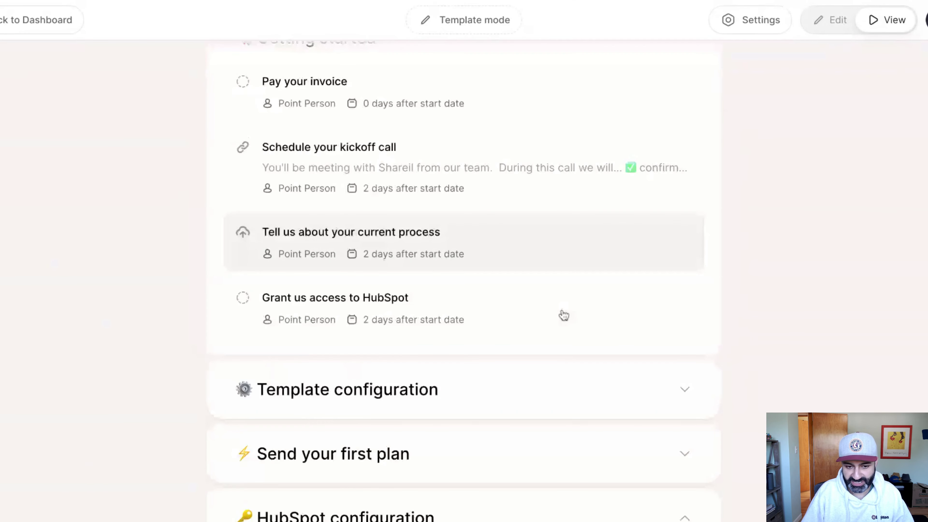
left_click(567, 233)
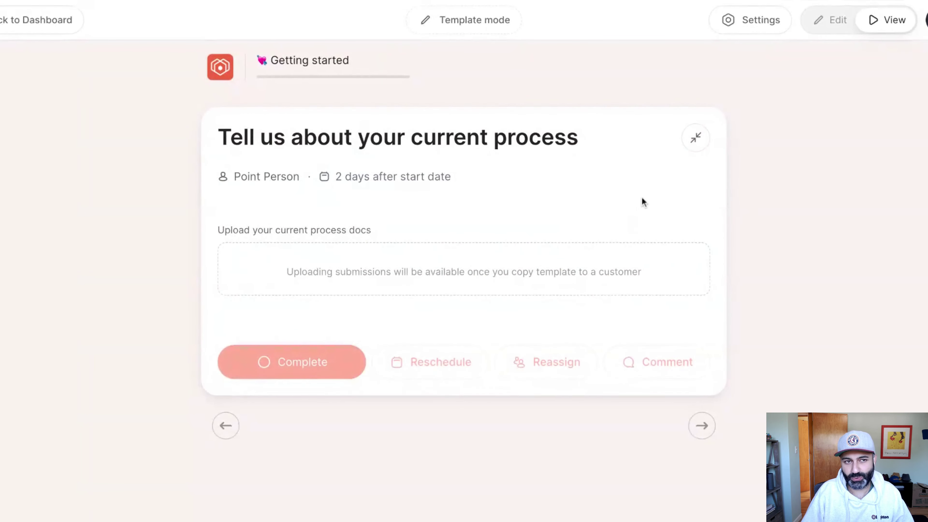
left_click(698, 145)
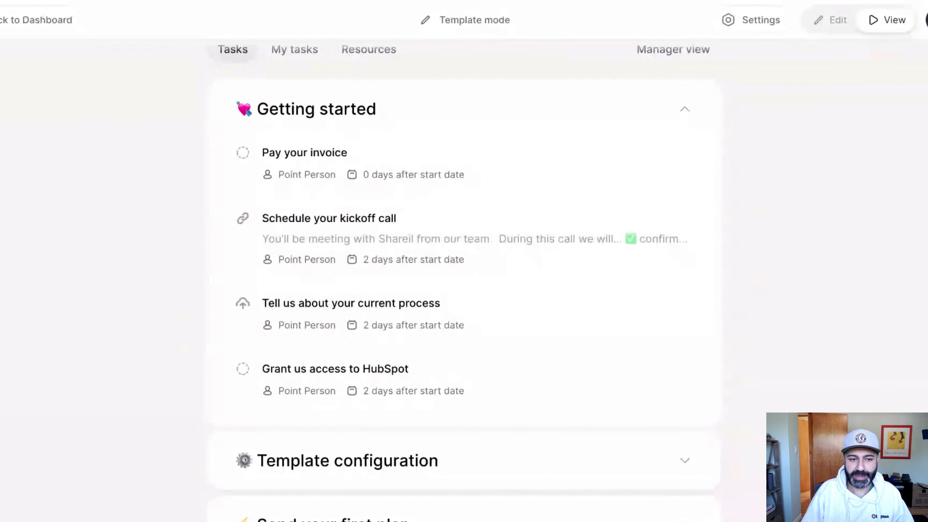
scroll(723, 300, "down", 1)
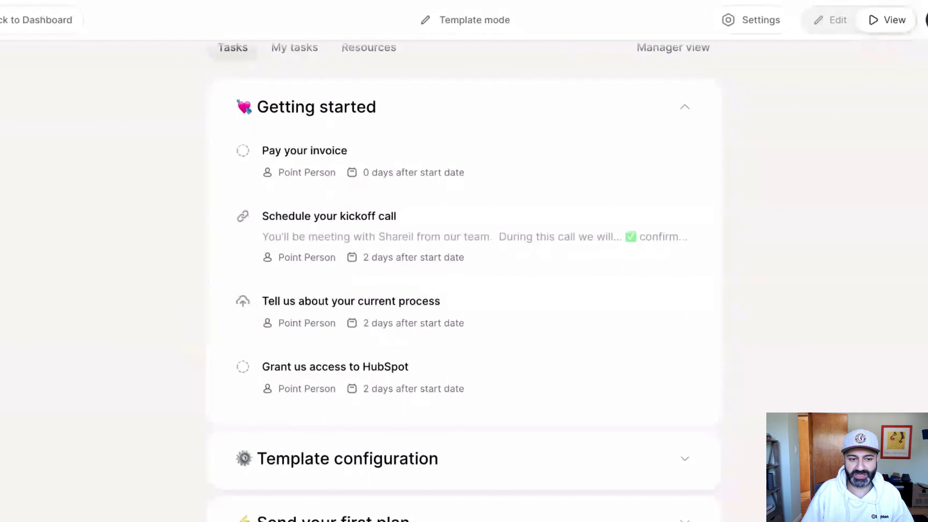
Give the "Tell us about your current process" task the description "For file uploads" with the lines "- What type of files" and "- Examples of what to share" in edit mode.
left_click(596, 308)
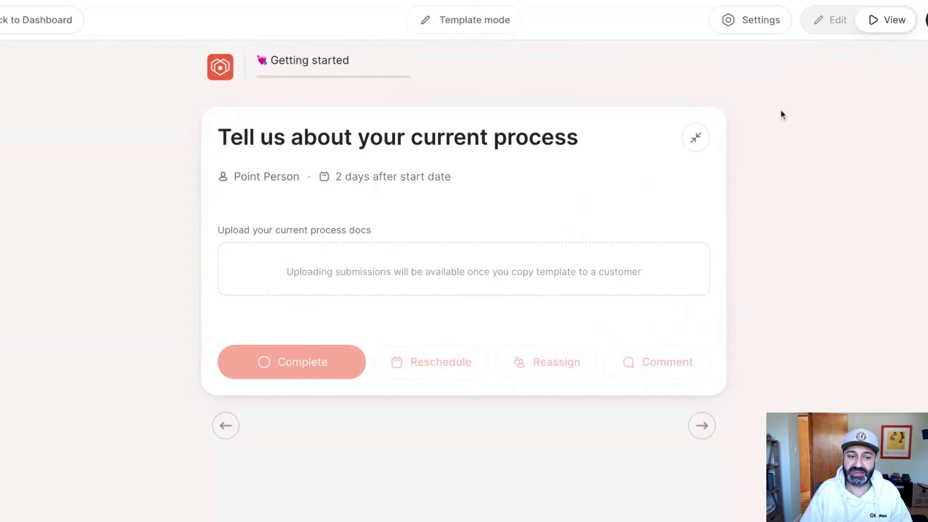
key("e")
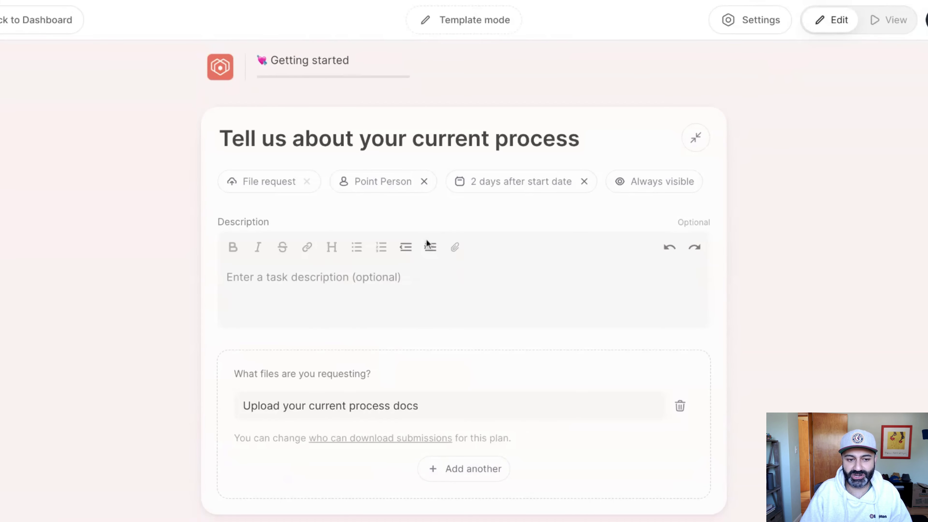
left_click(374, 272)
type("For file uploads")
key("Return")
type("- What")
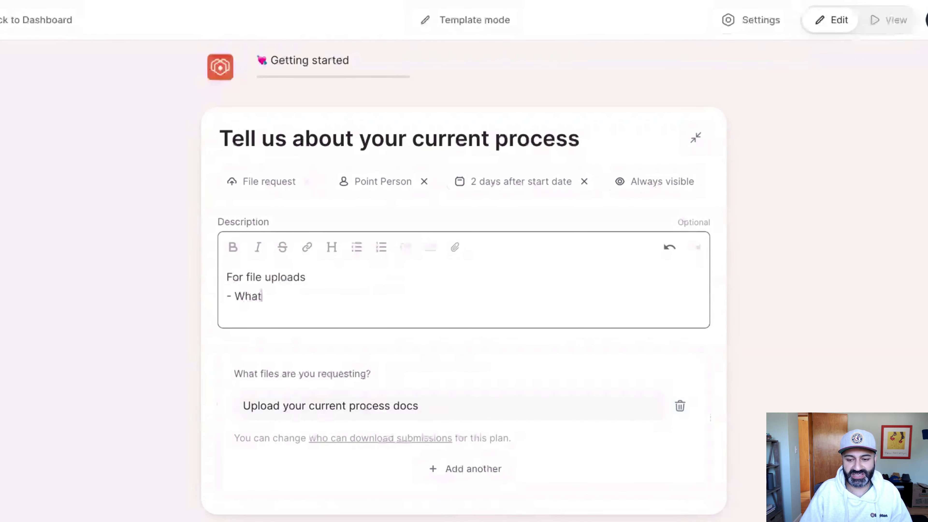
type(" type of files")
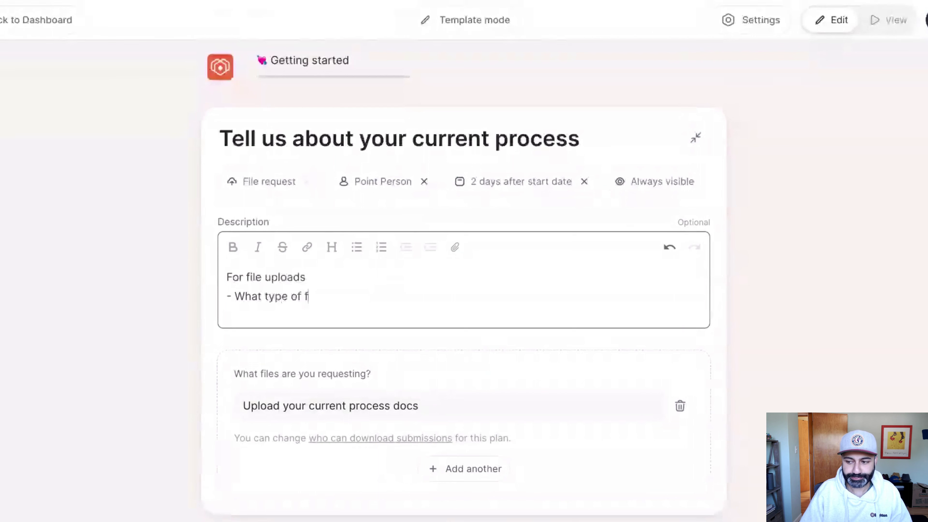
key("Return")
type("- Examp")
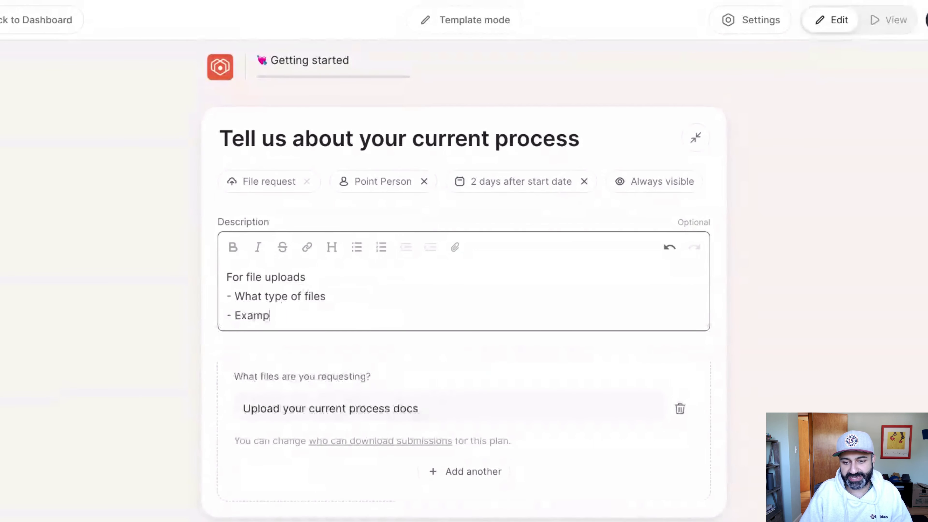
type("les of ")
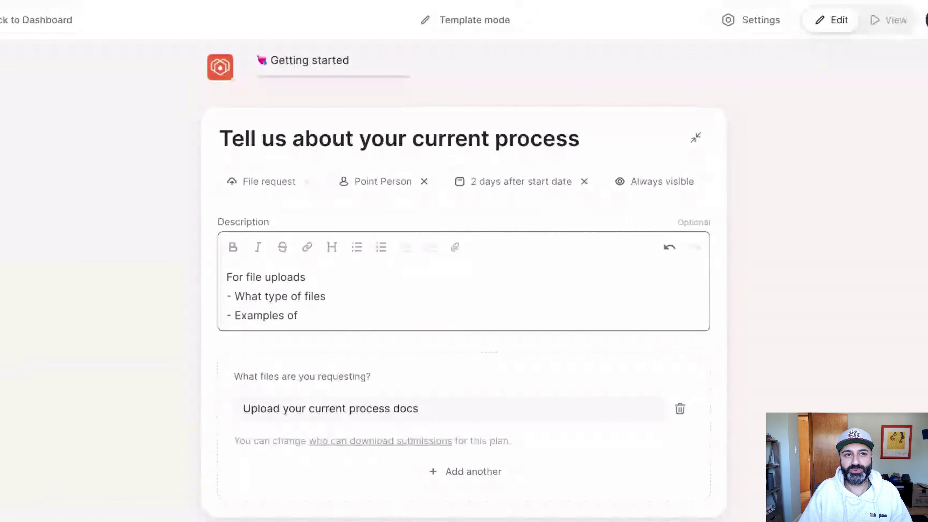
type("what to share")
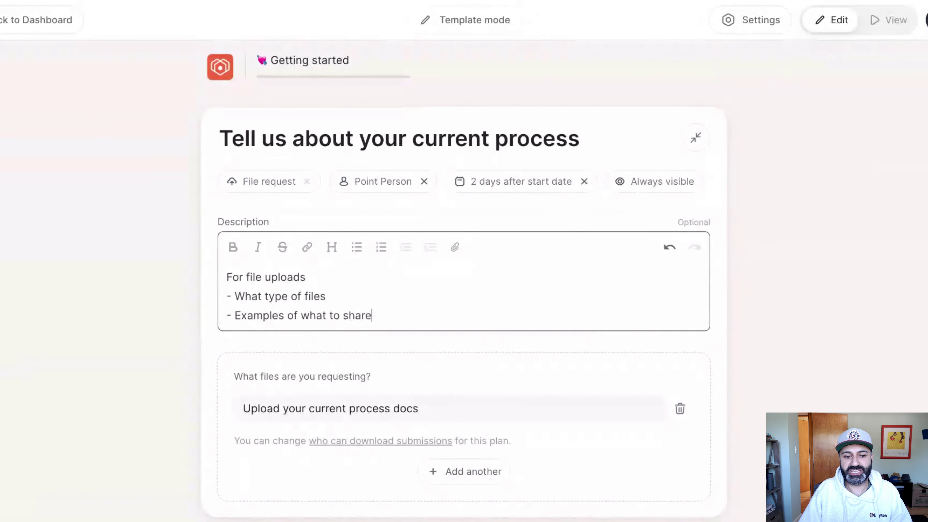
left_click(363, 296)
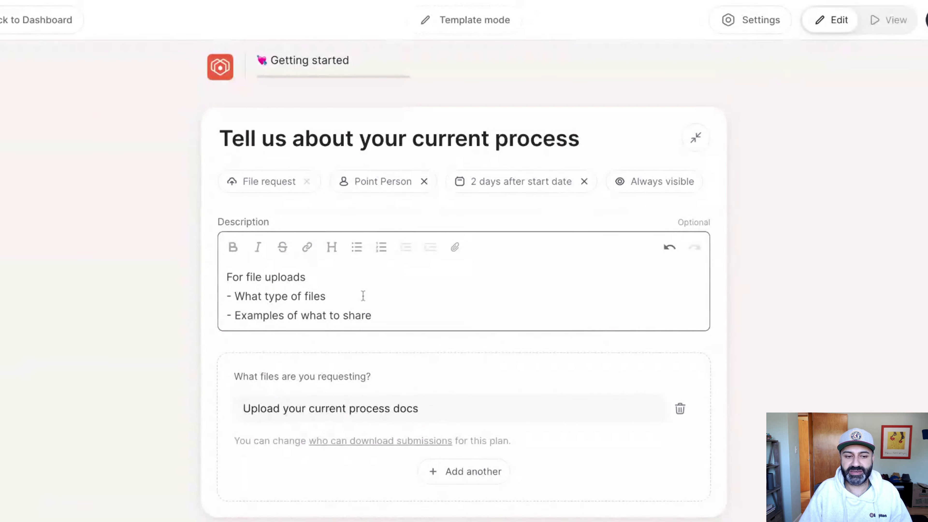
Add a colon after "For file uploads" in the task description, keep the list free of blank lines, and return to the phase list.
key("Return")
left_click(321, 275)
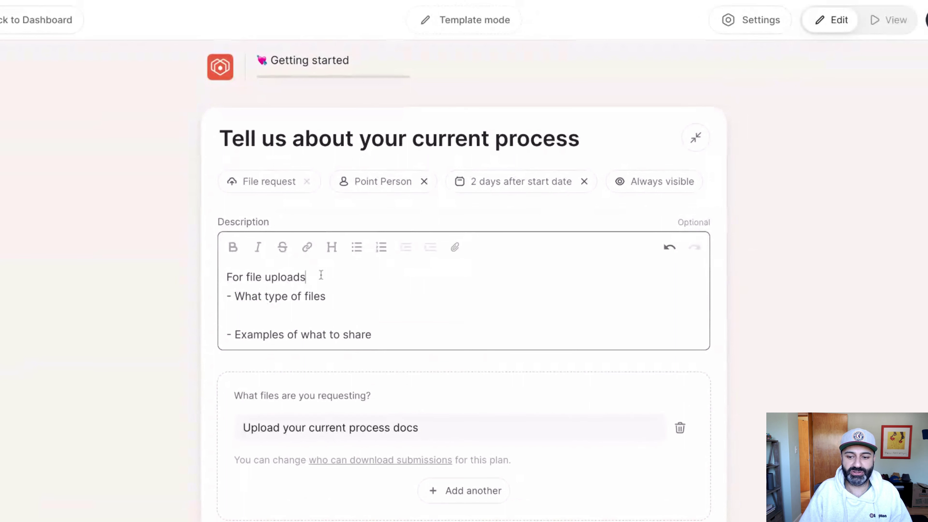
type(":")
left_click(287, 311)
type("-")
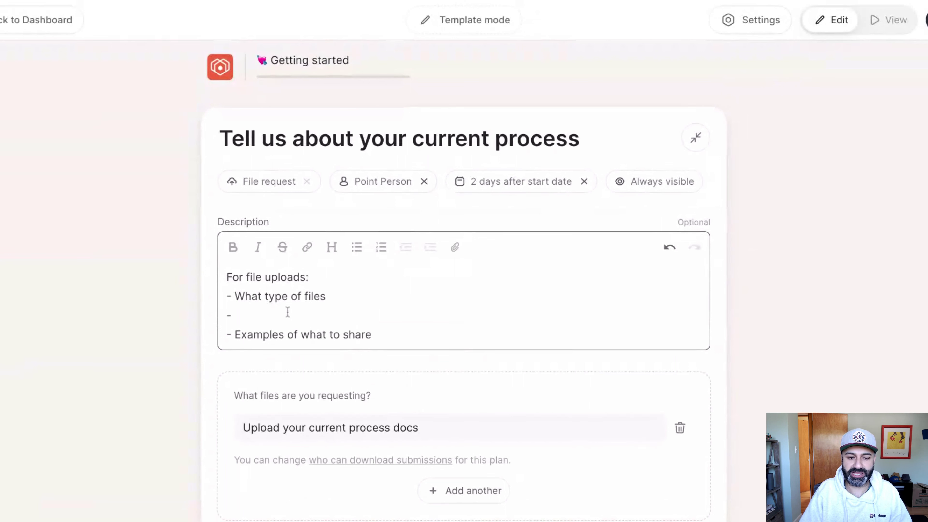
key("BackSpace")
key("BackSpace")
key("BackSpace")
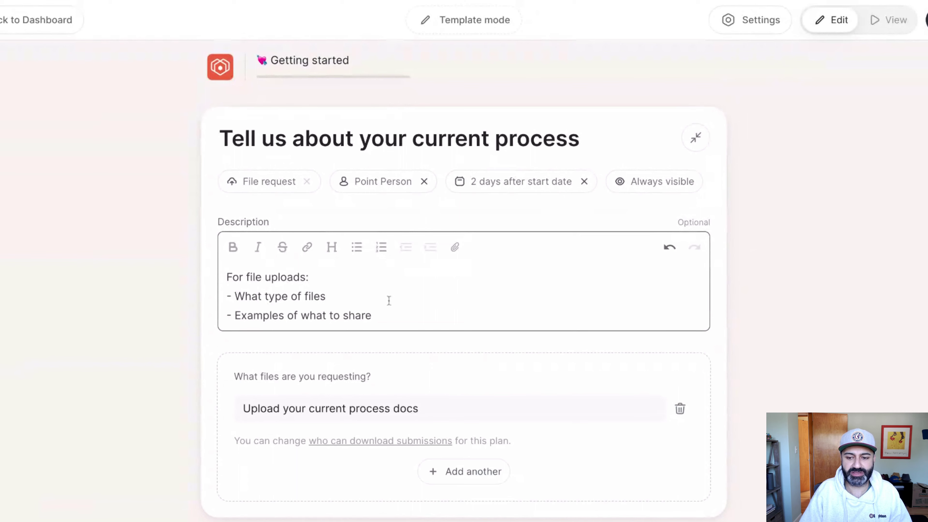
left_click(697, 136)
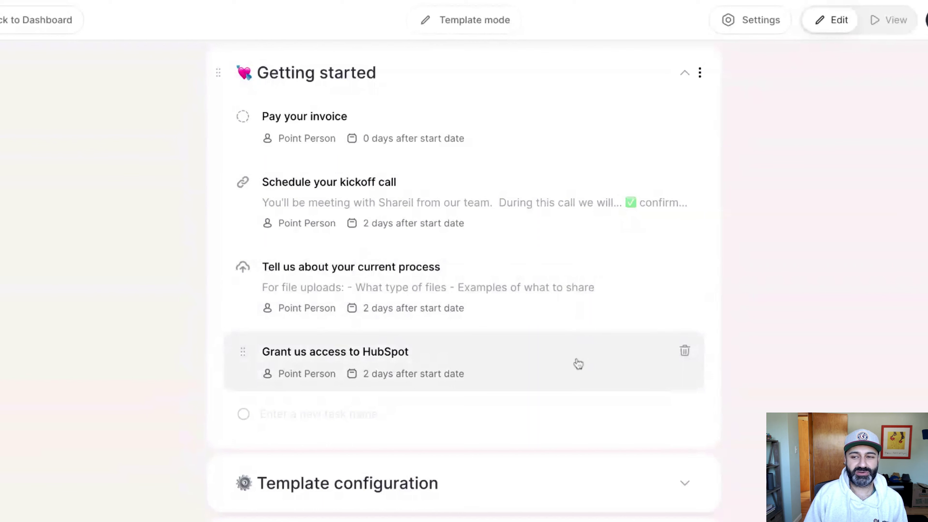
scroll(578, 364, "up", 1)
scroll(583, 328, "up", 2)
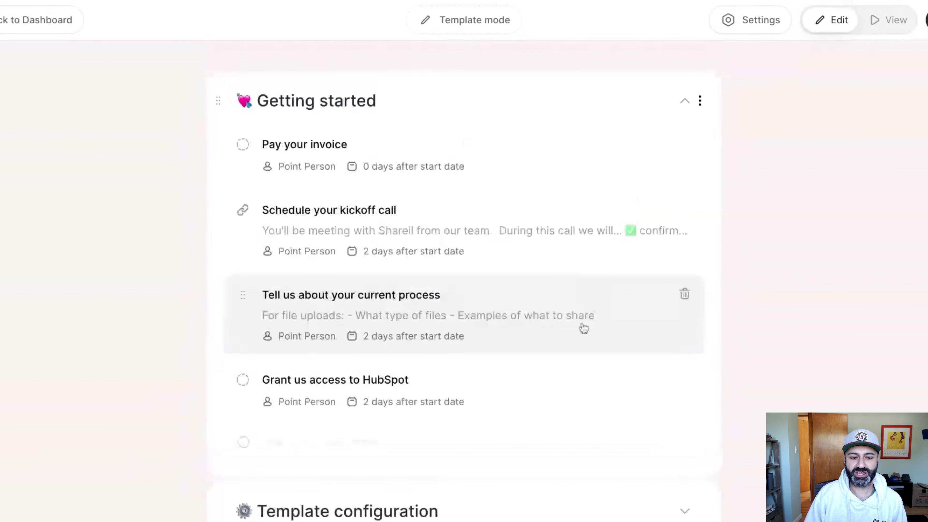
scroll(563, 354, "down", 1)
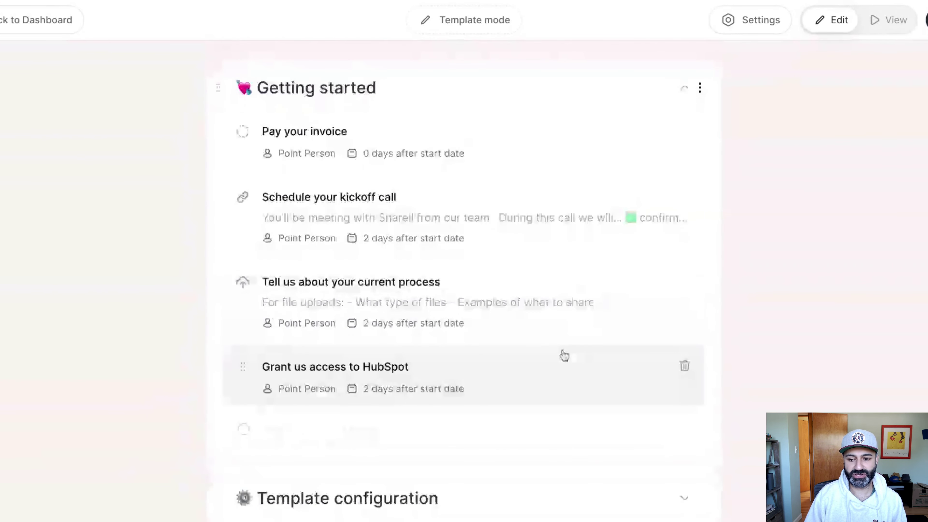
scroll(564, 354, "down", 1)
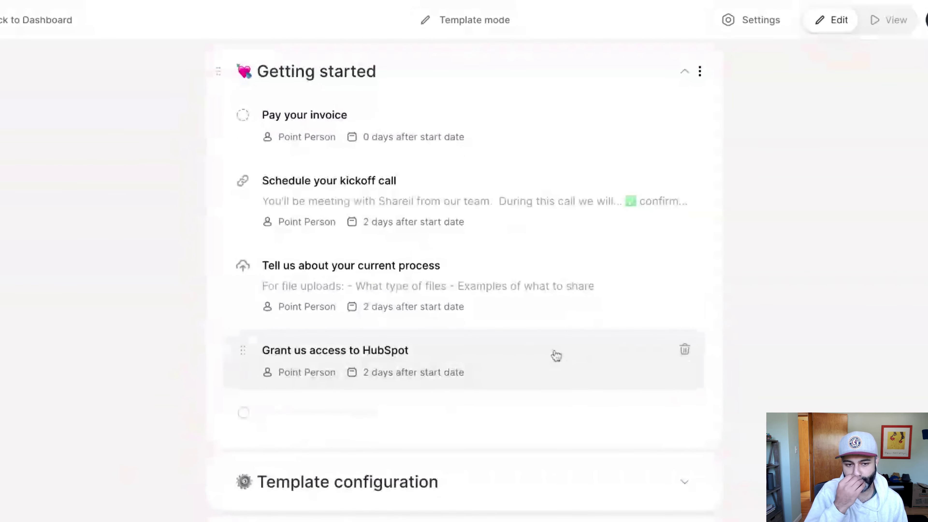
scroll(555, 354, "down", 2)
scroll(555, 353, "up", 1)
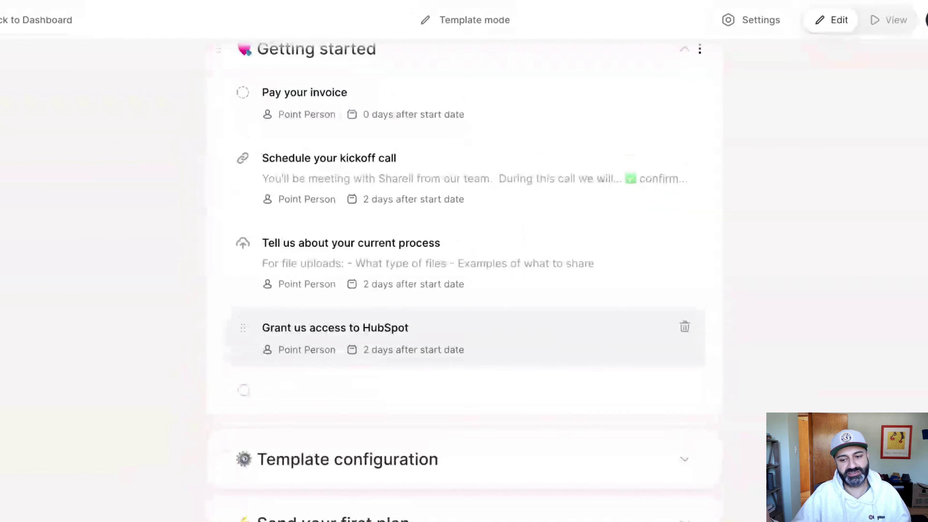
Review the optional features in the template settings, including sequential phases and file request access, and close the settings.
left_click(758, 34)
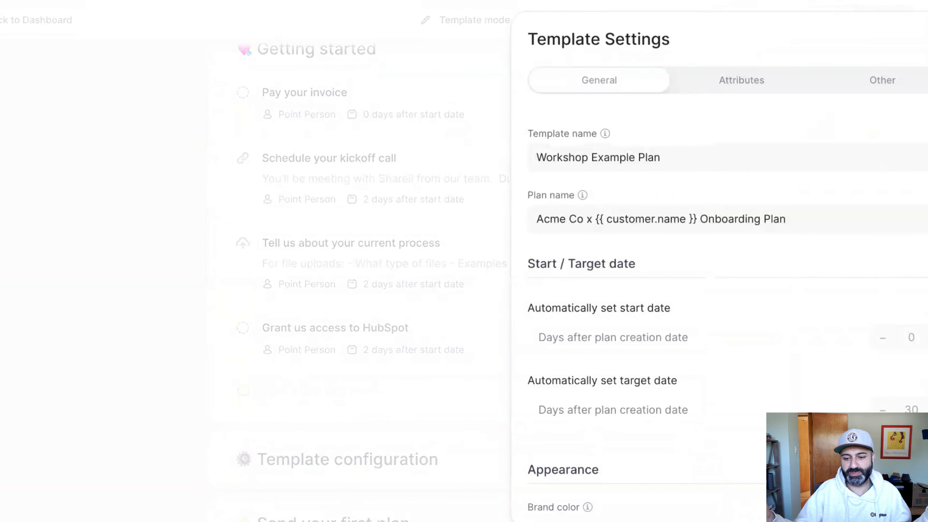
left_click(877, 81)
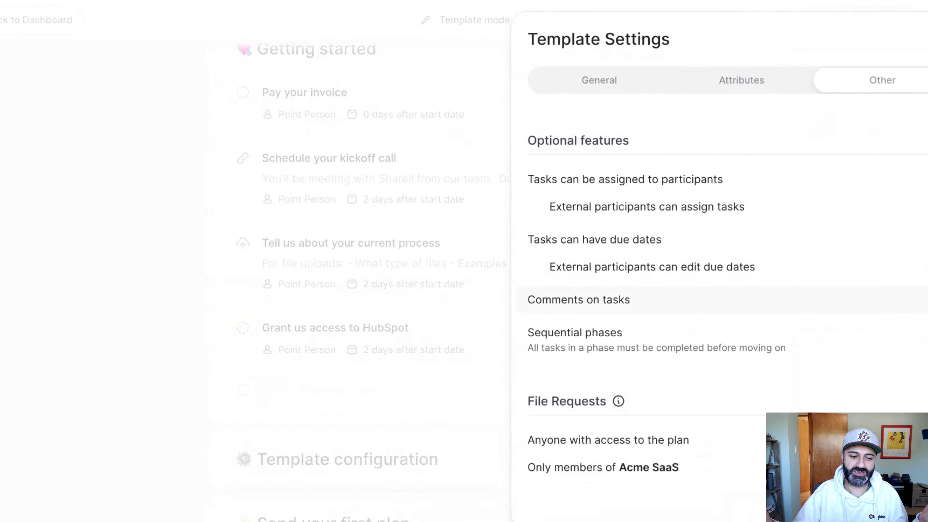
key("Escape")
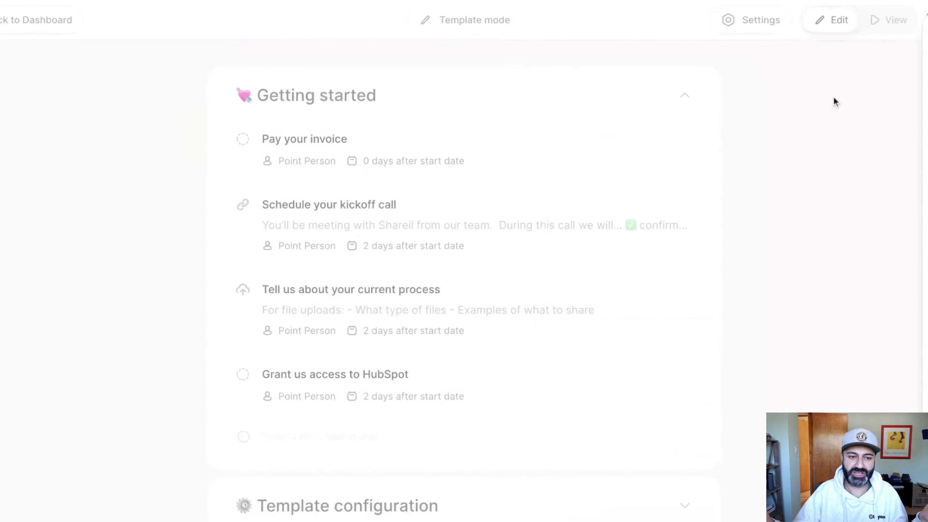
Preview the template in view mode and examine how the "Getting started" phase and access to further tasks are presented.
left_click(874, 26)
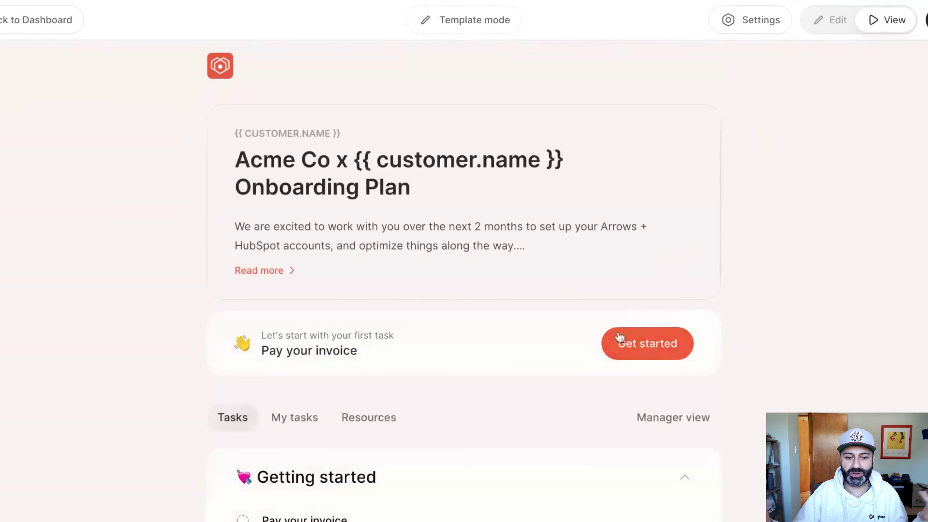
scroll(620, 337, "down", 5)
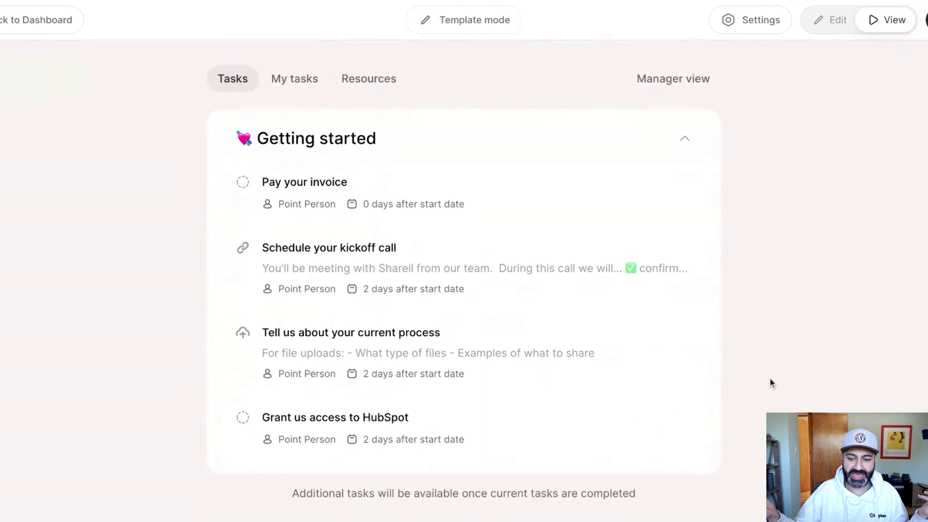
scroll(778, 321, "up", 3)
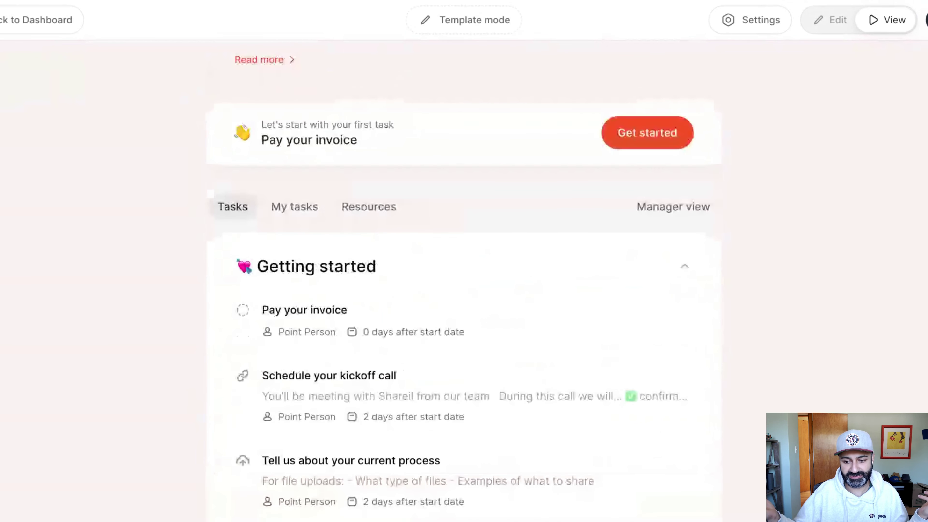
scroll(774, 304, "down", 1)
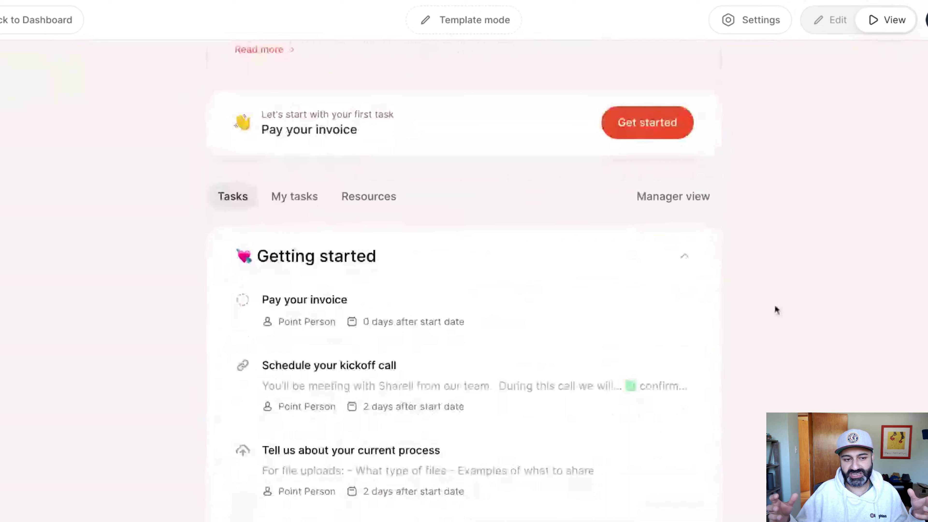
scroll(774, 304, "down", 2)
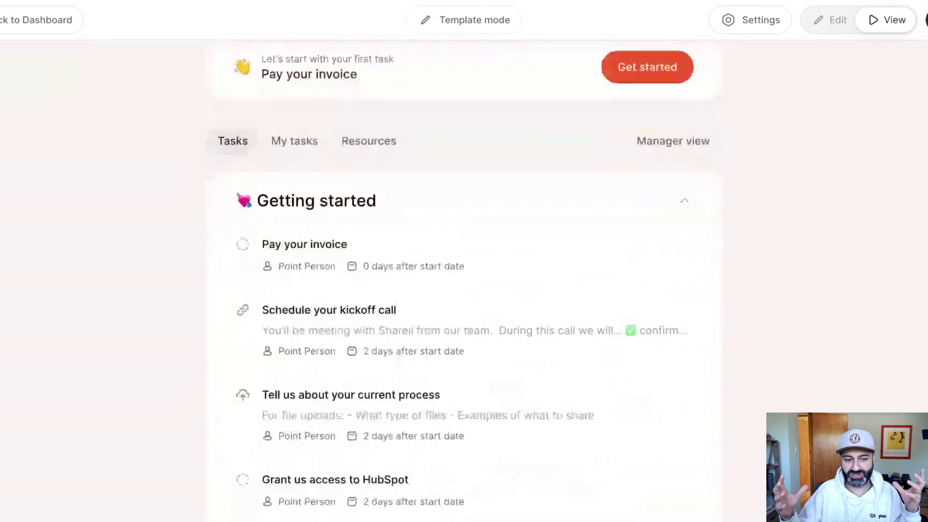
scroll(464, 277, "down", 1)
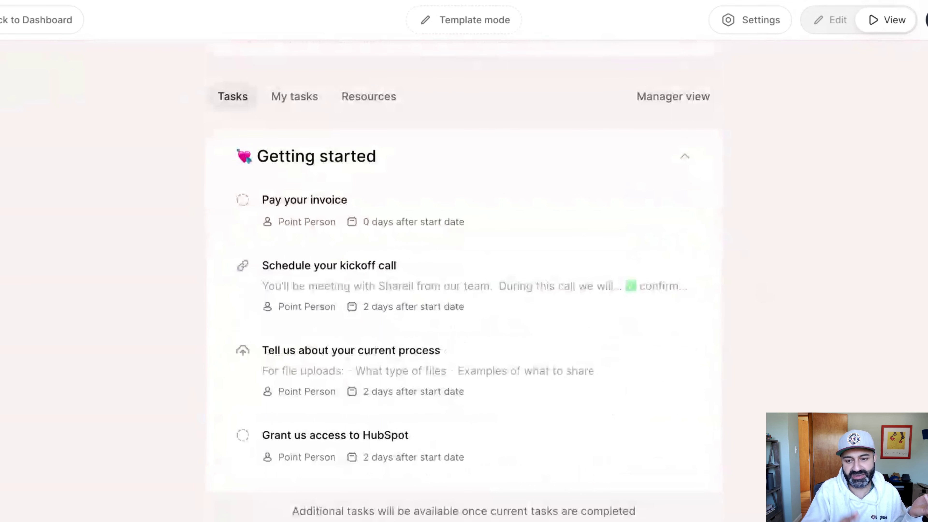
Return to edit mode and add the task "Review the information submitted" at the end of the "Getting started" phase.
left_click(831, 20)
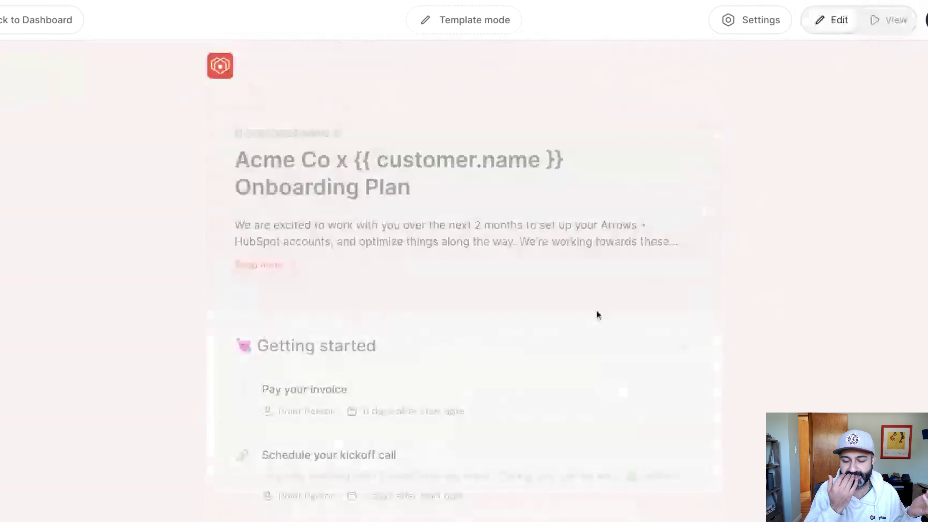
scroll(511, 384, "down", 8)
left_click(356, 345)
type("R")
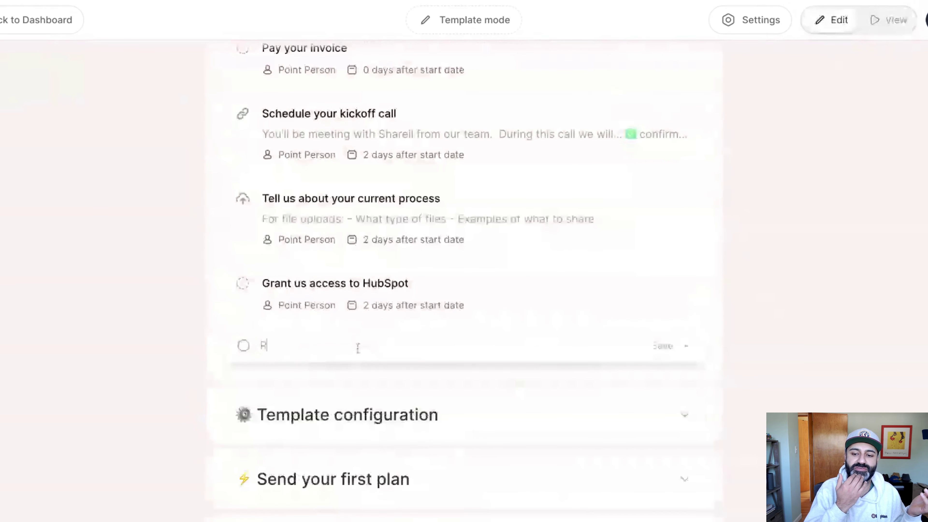
type("eview the infor")
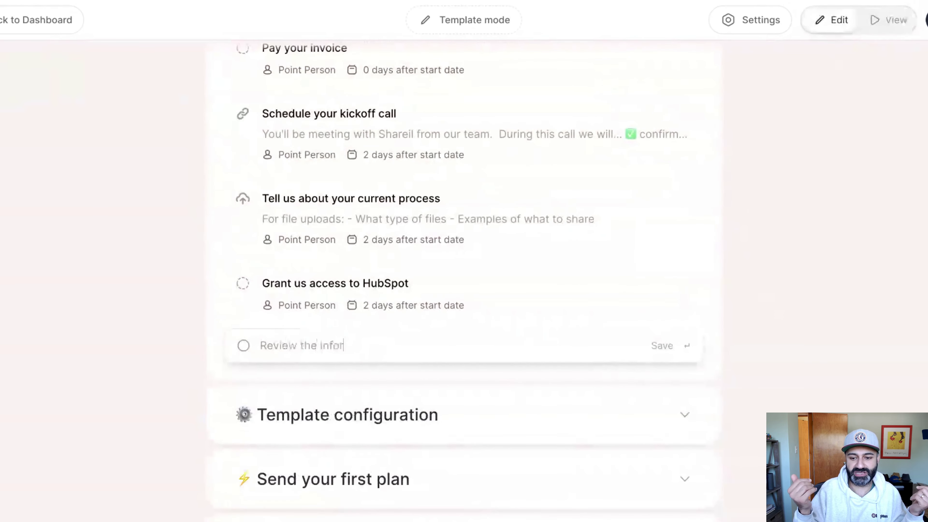
type("mation submitted")
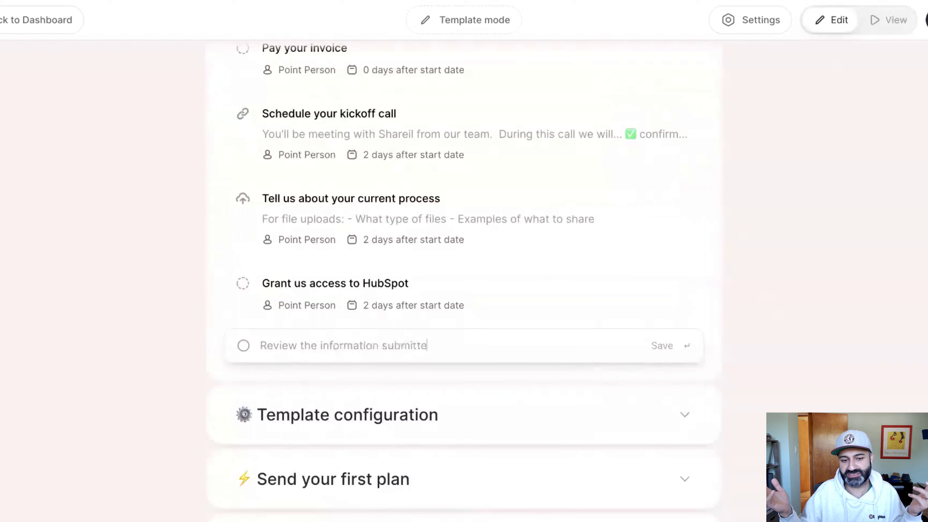
key("Return")
Assign the "Review the information submitted" task to the Coordinator role, make it internal only, and return to the phase list.
left_click(326, 363)
left_click(296, 185)
left_click(338, 231)
left_click(338, 276)
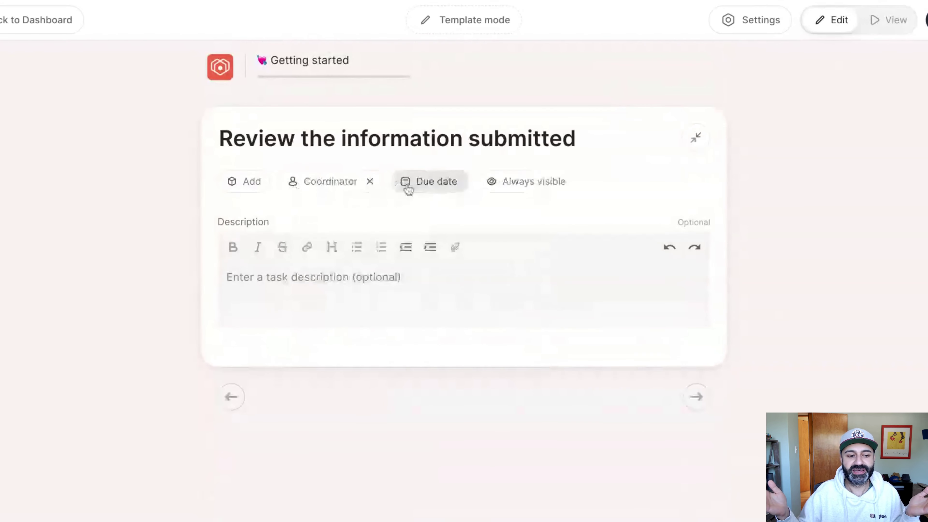
left_click(530, 184)
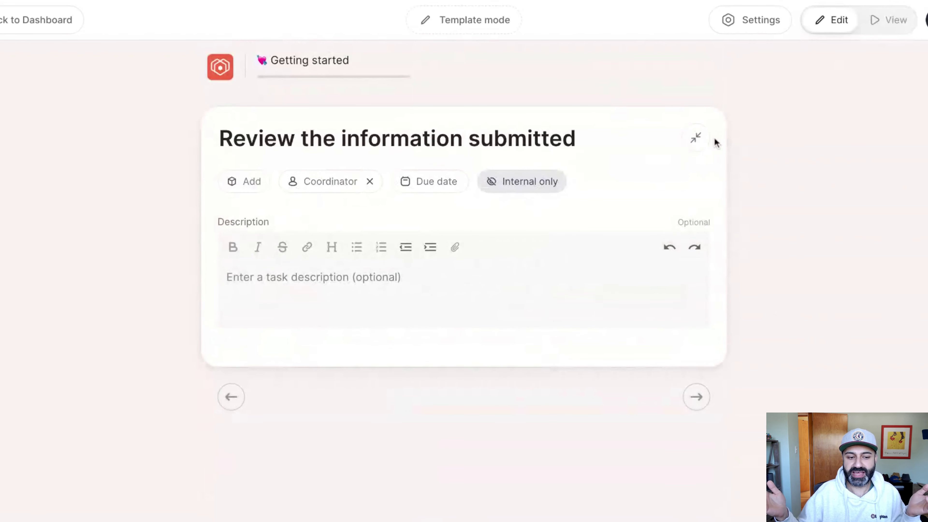
left_click(691, 145)
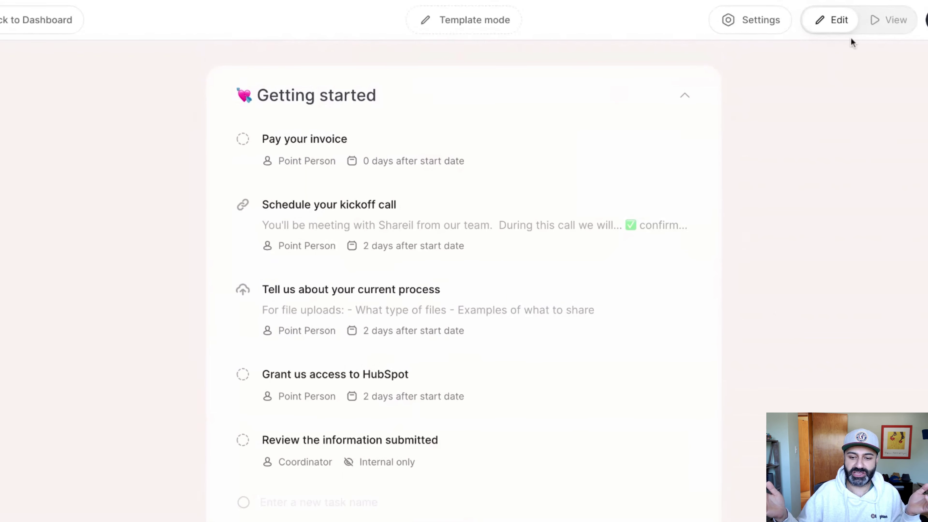
Preview the template in view mode to check how the internal-only task appears in the "Getting started" phase.
left_click(885, 29)
scroll(616, 274, "down", 5)
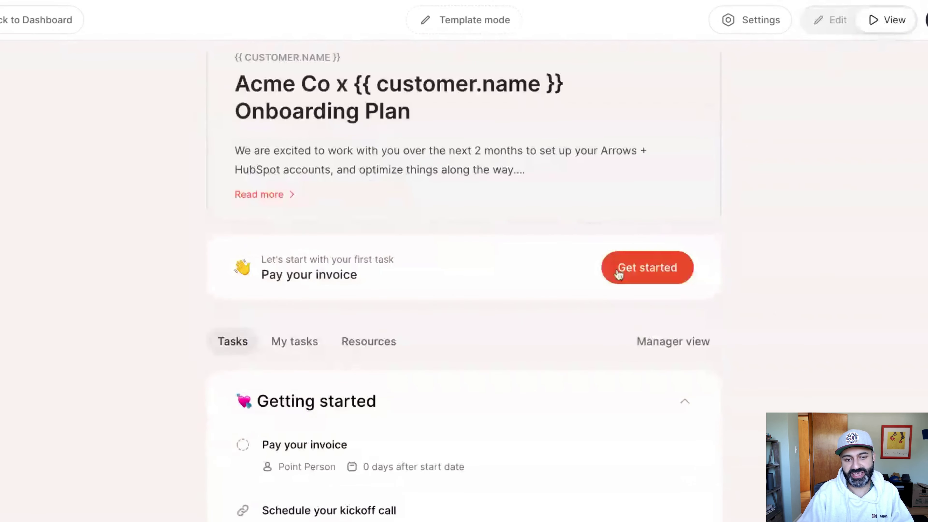
scroll(618, 274, "down", 4)
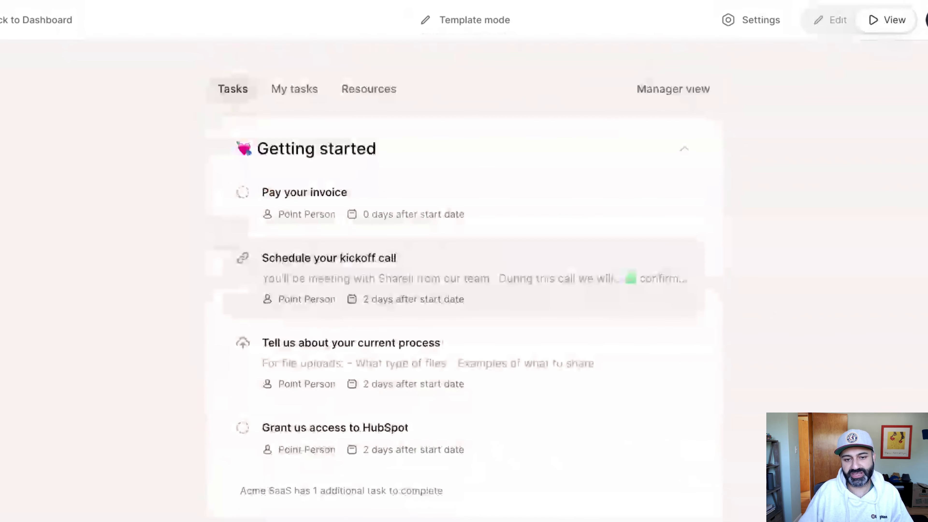
scroll(464, 278, "down", 1)
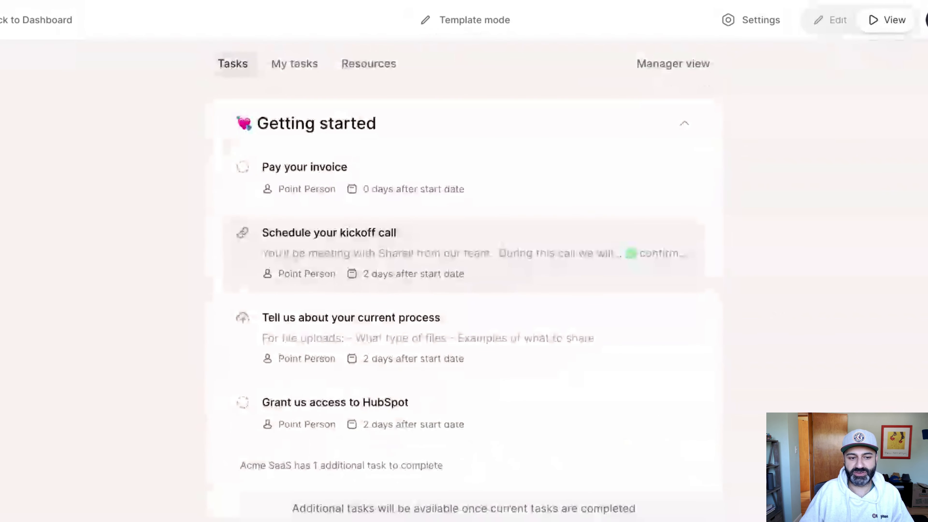
scroll(459, 287, "up", 1)
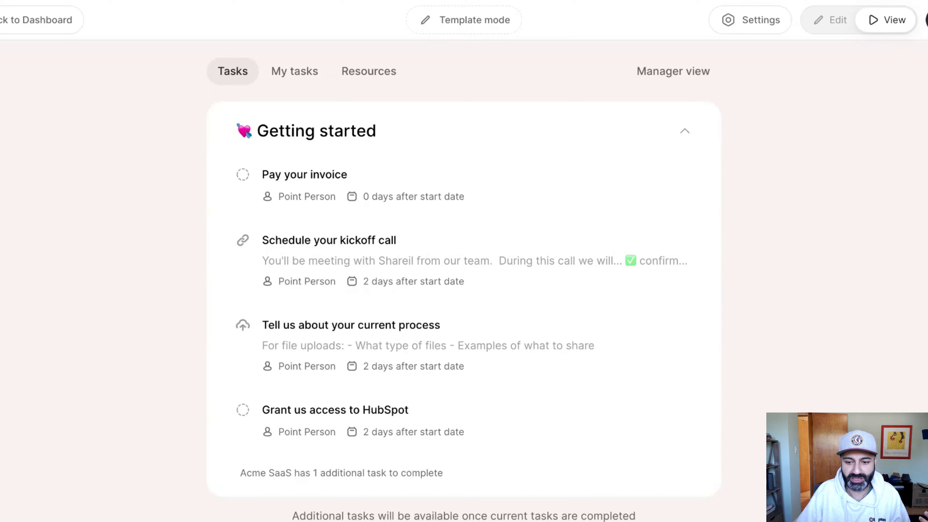
Switch back to edit mode and collapse the "HubSpot configuration" phase.
left_click(835, 20)
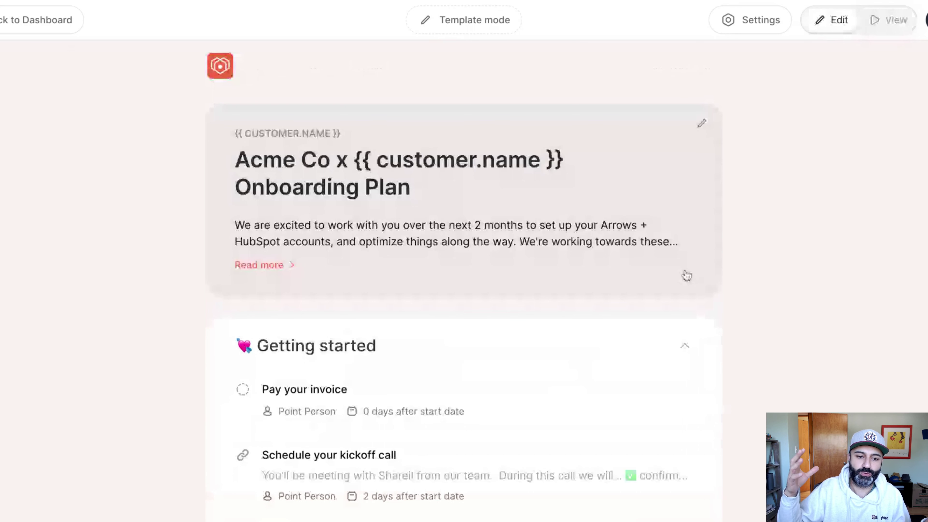
scroll(687, 275, "down", 5)
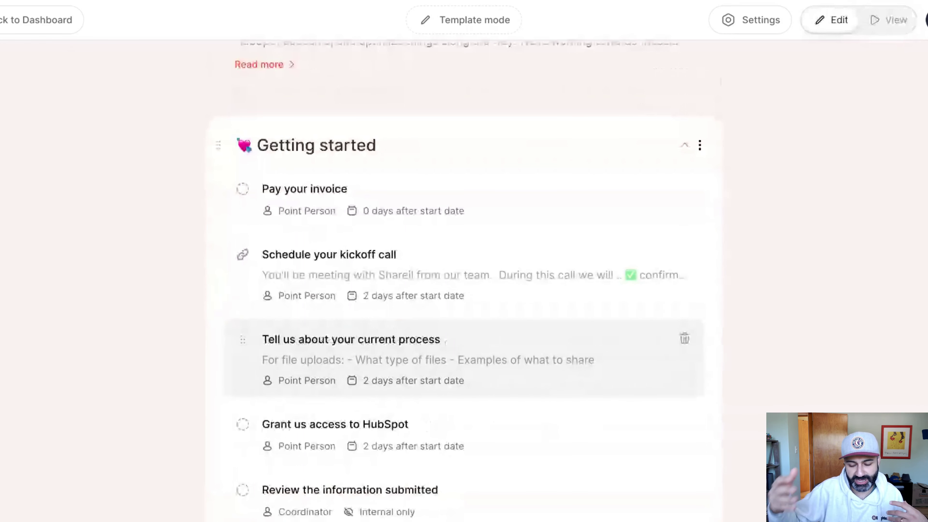
scroll(463, 278, "down", 1)
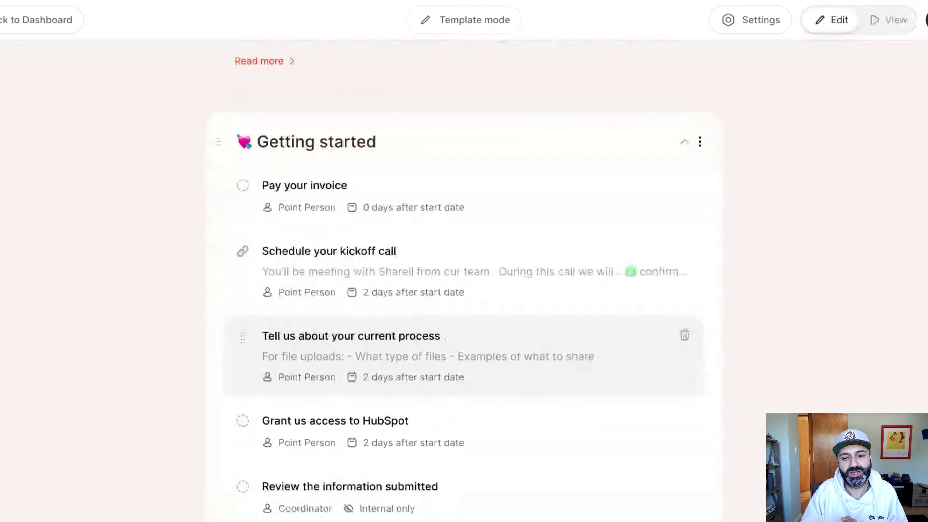
scroll(631, 343, "down", 3)
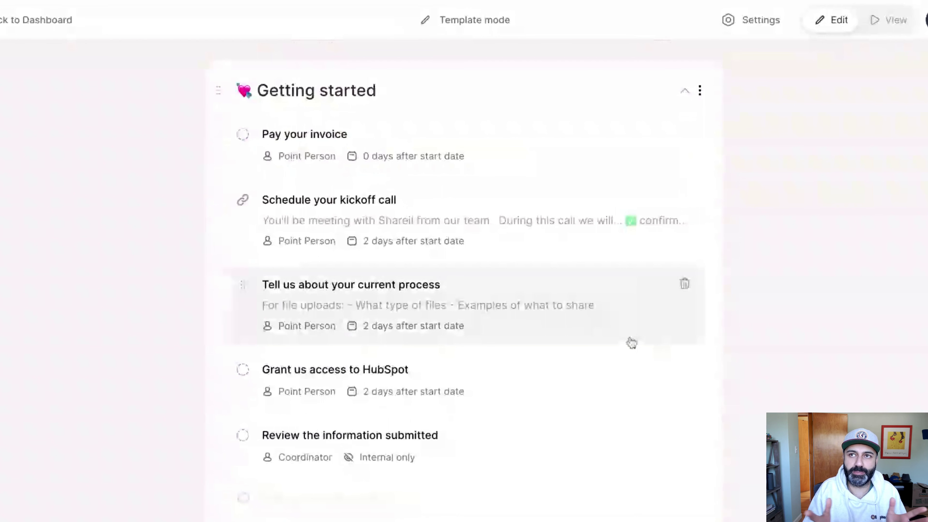
scroll(632, 341, "down", 2)
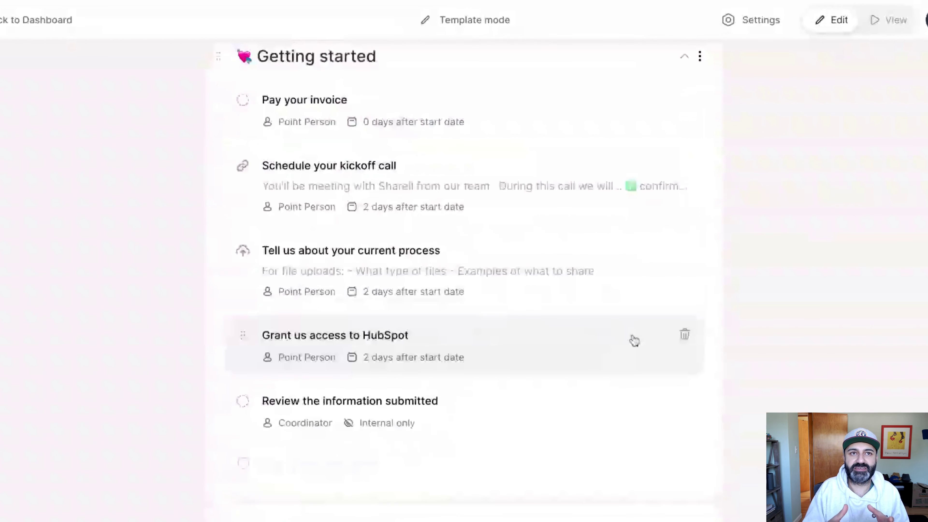
scroll(634, 341, "up", 2)
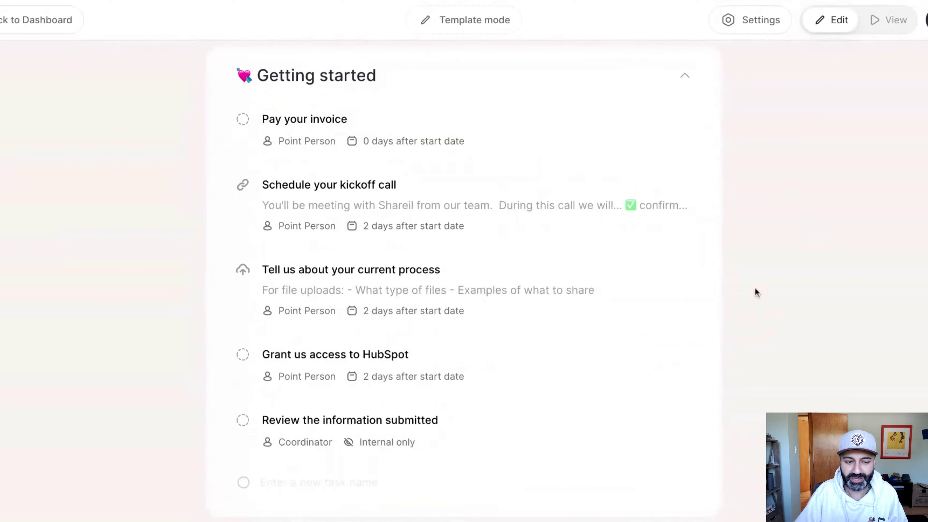
scroll(756, 292, "down", 7)
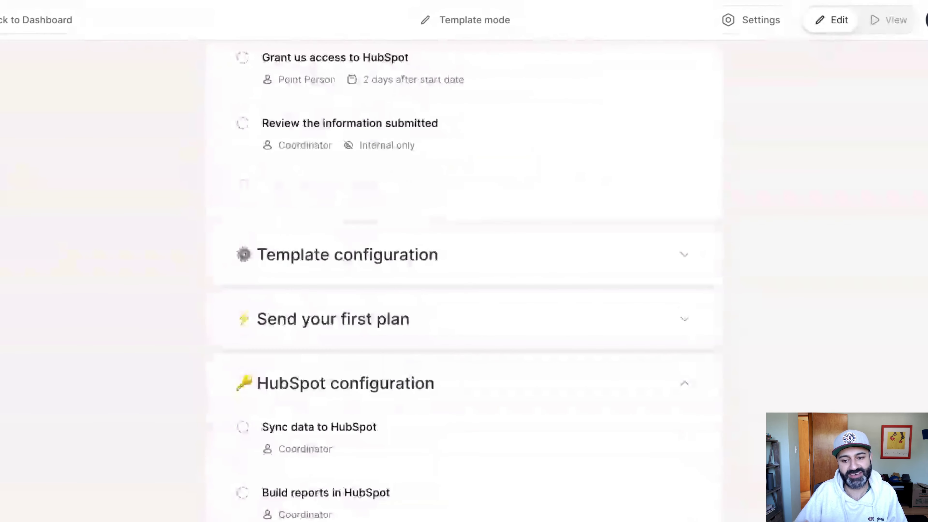
left_click(684, 382)
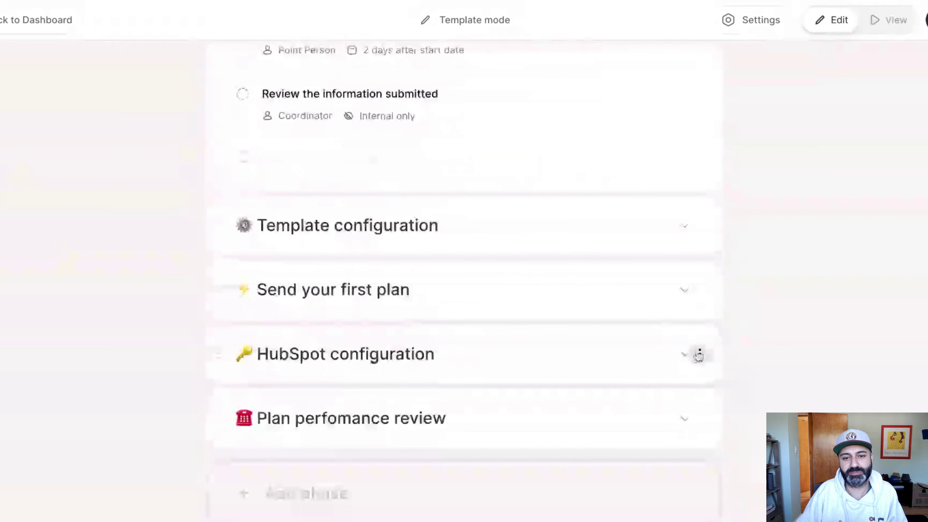
scroll(787, 307, "up", 4)
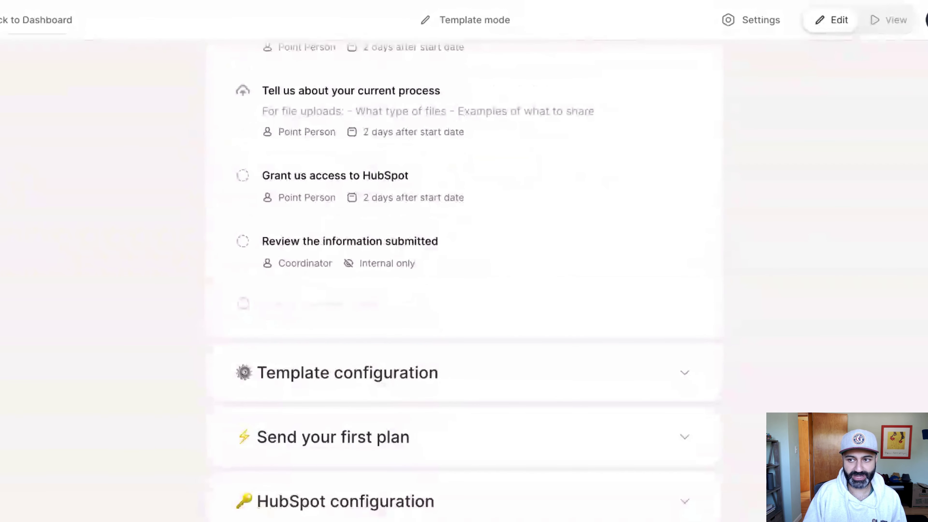
scroll(464, 292, "up", 4)
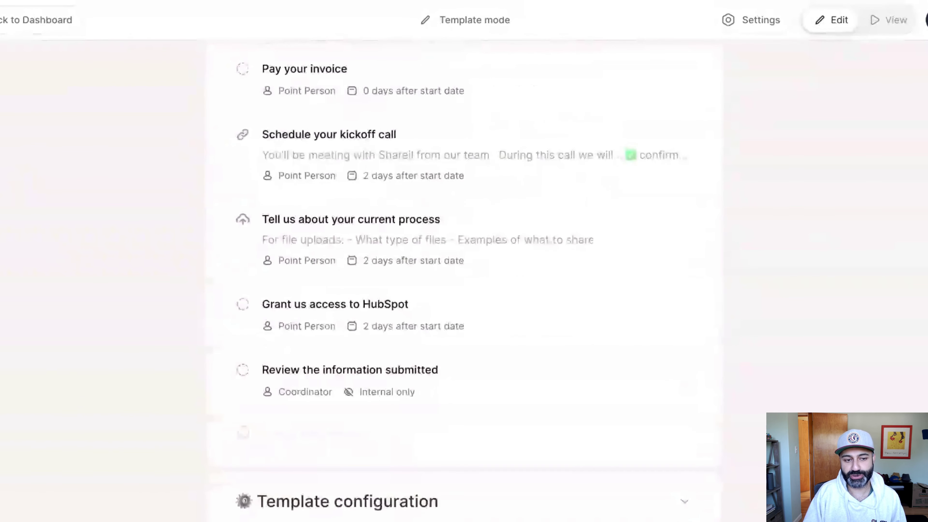
scroll(464, 292, "up", 2)
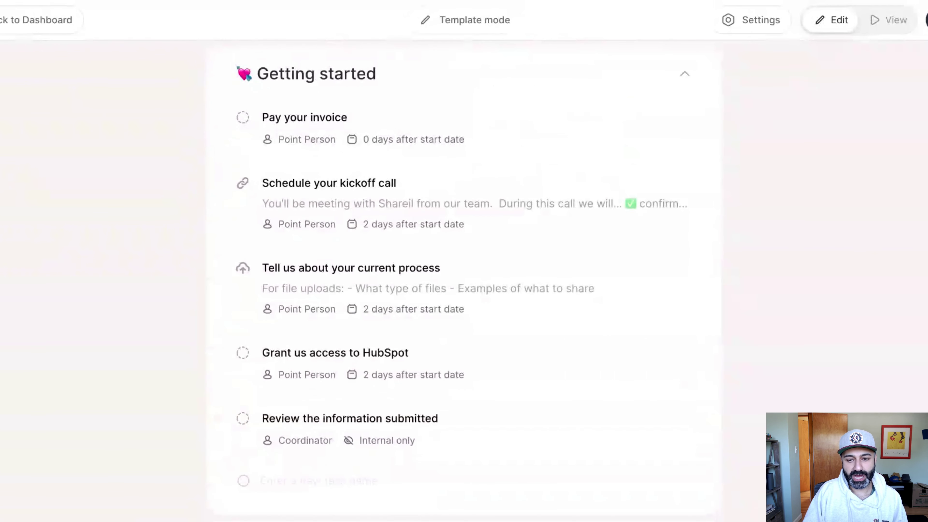
mouse_move(554, 132)
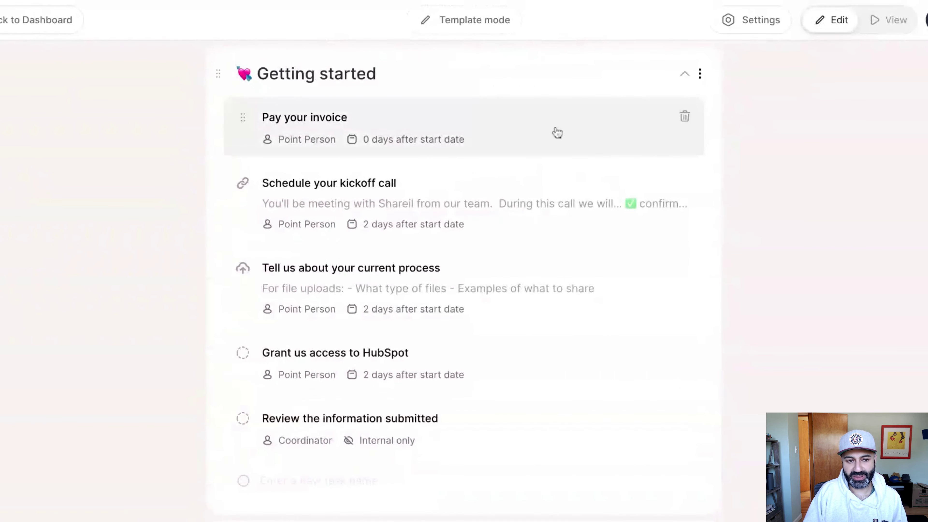